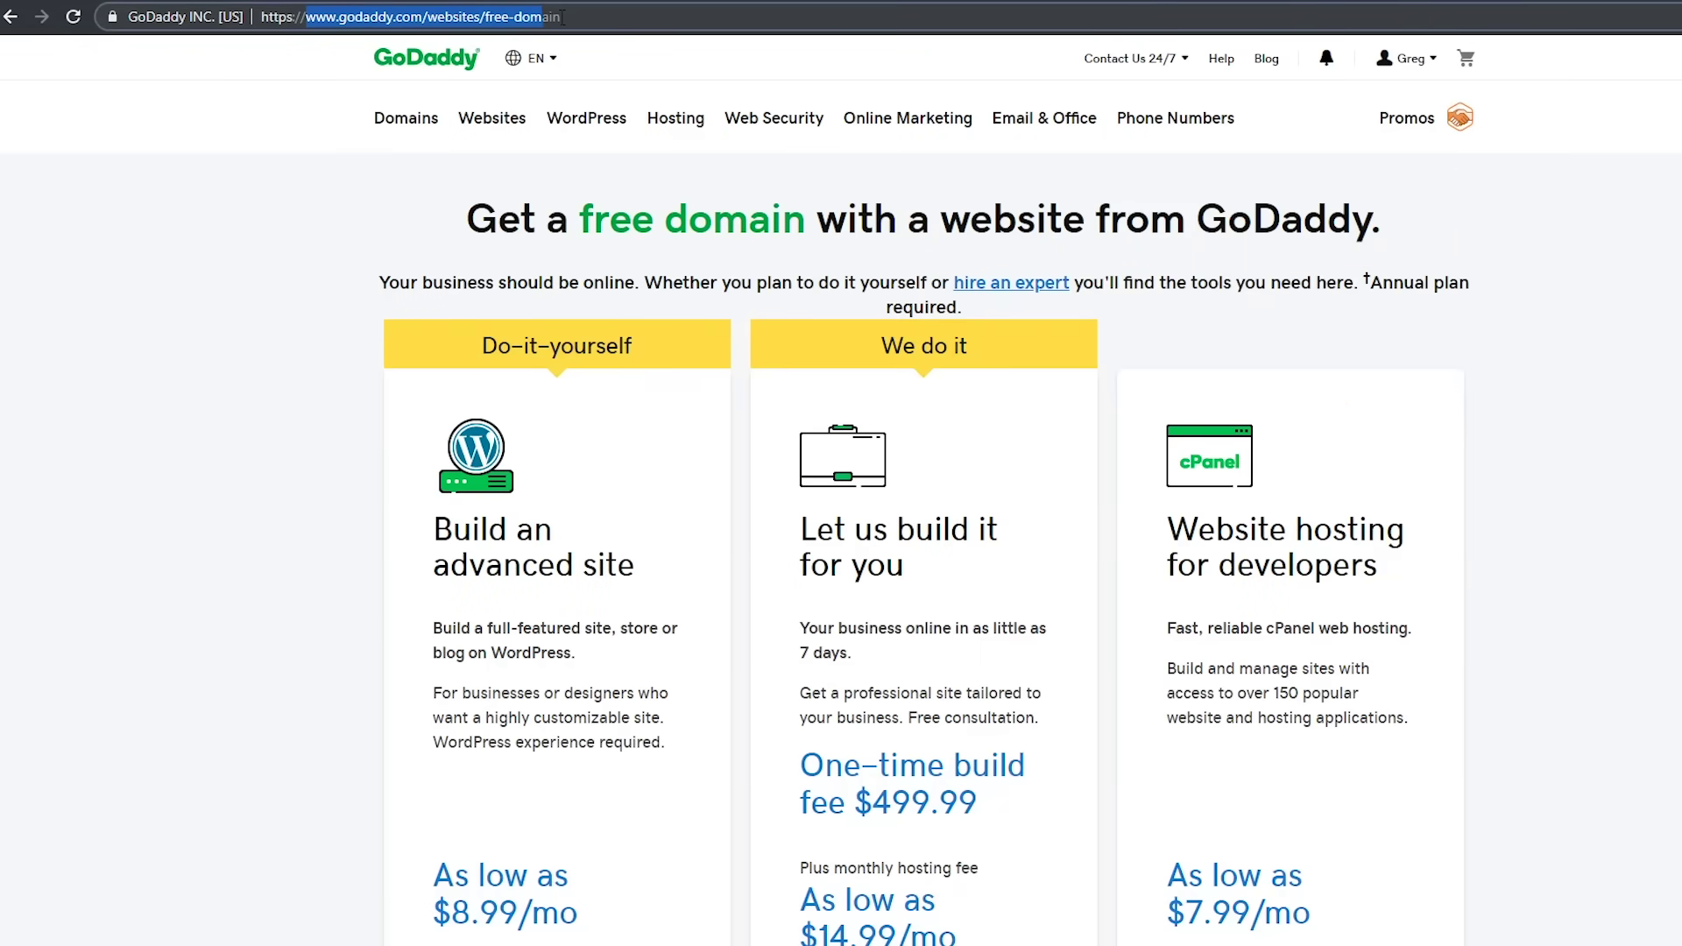
From Build an advanced site, add the Managed WordPress Basic plan to the cart at 12 months ($107.88)
left_click(313, 253)
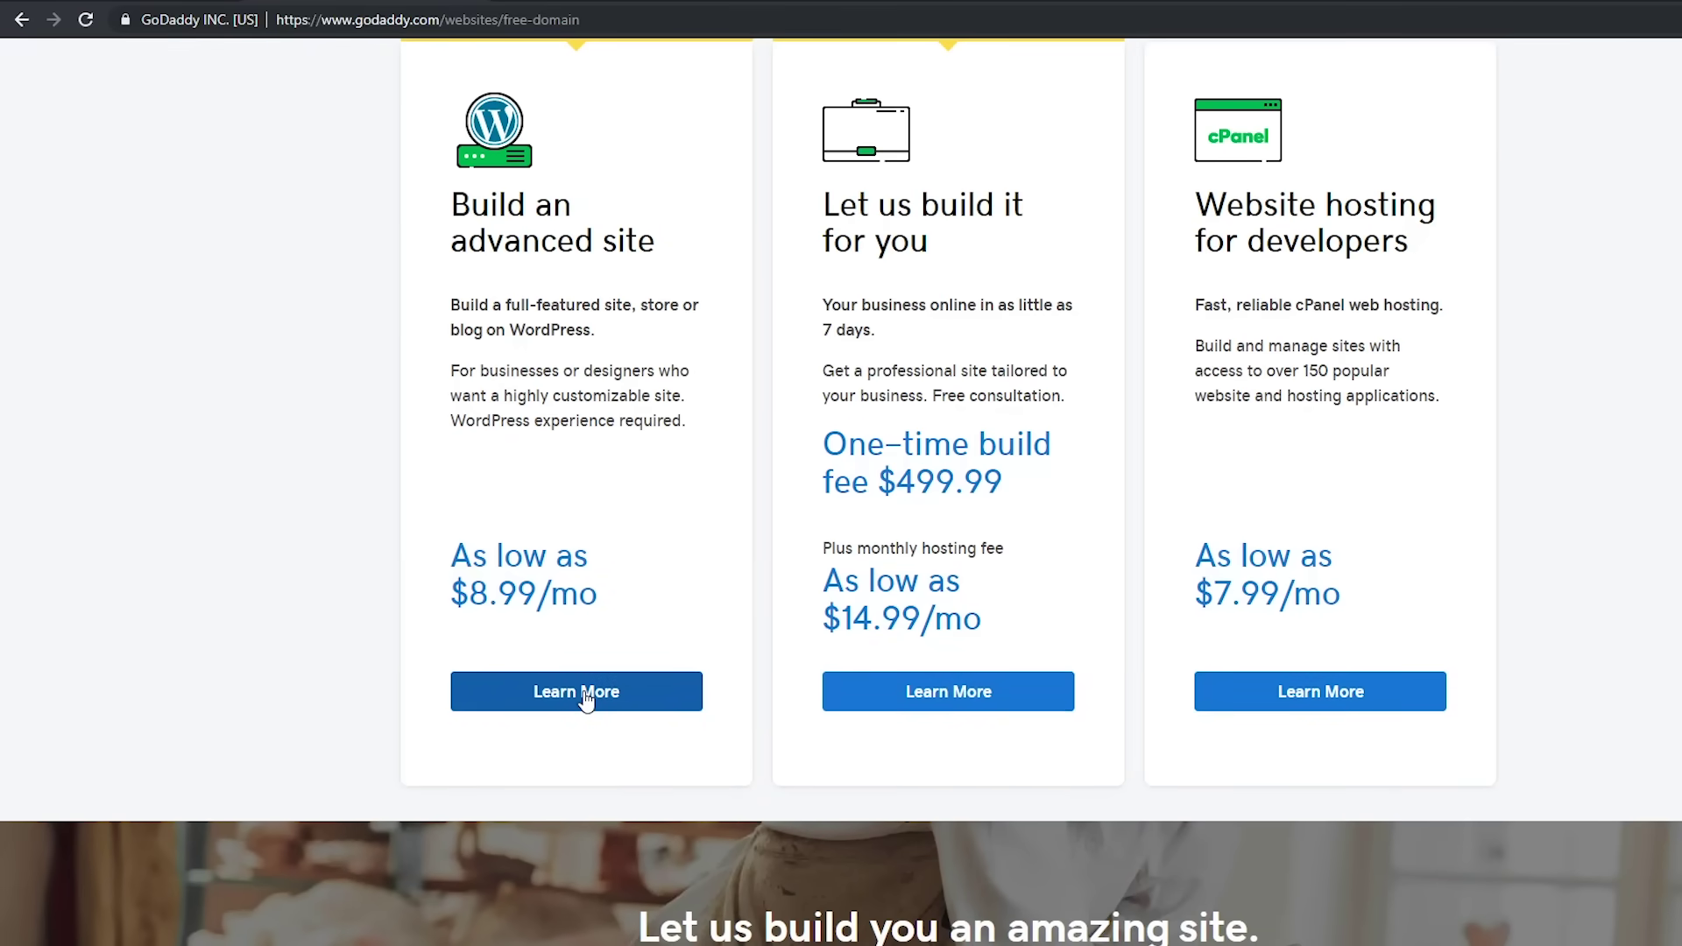
left_click(585, 698)
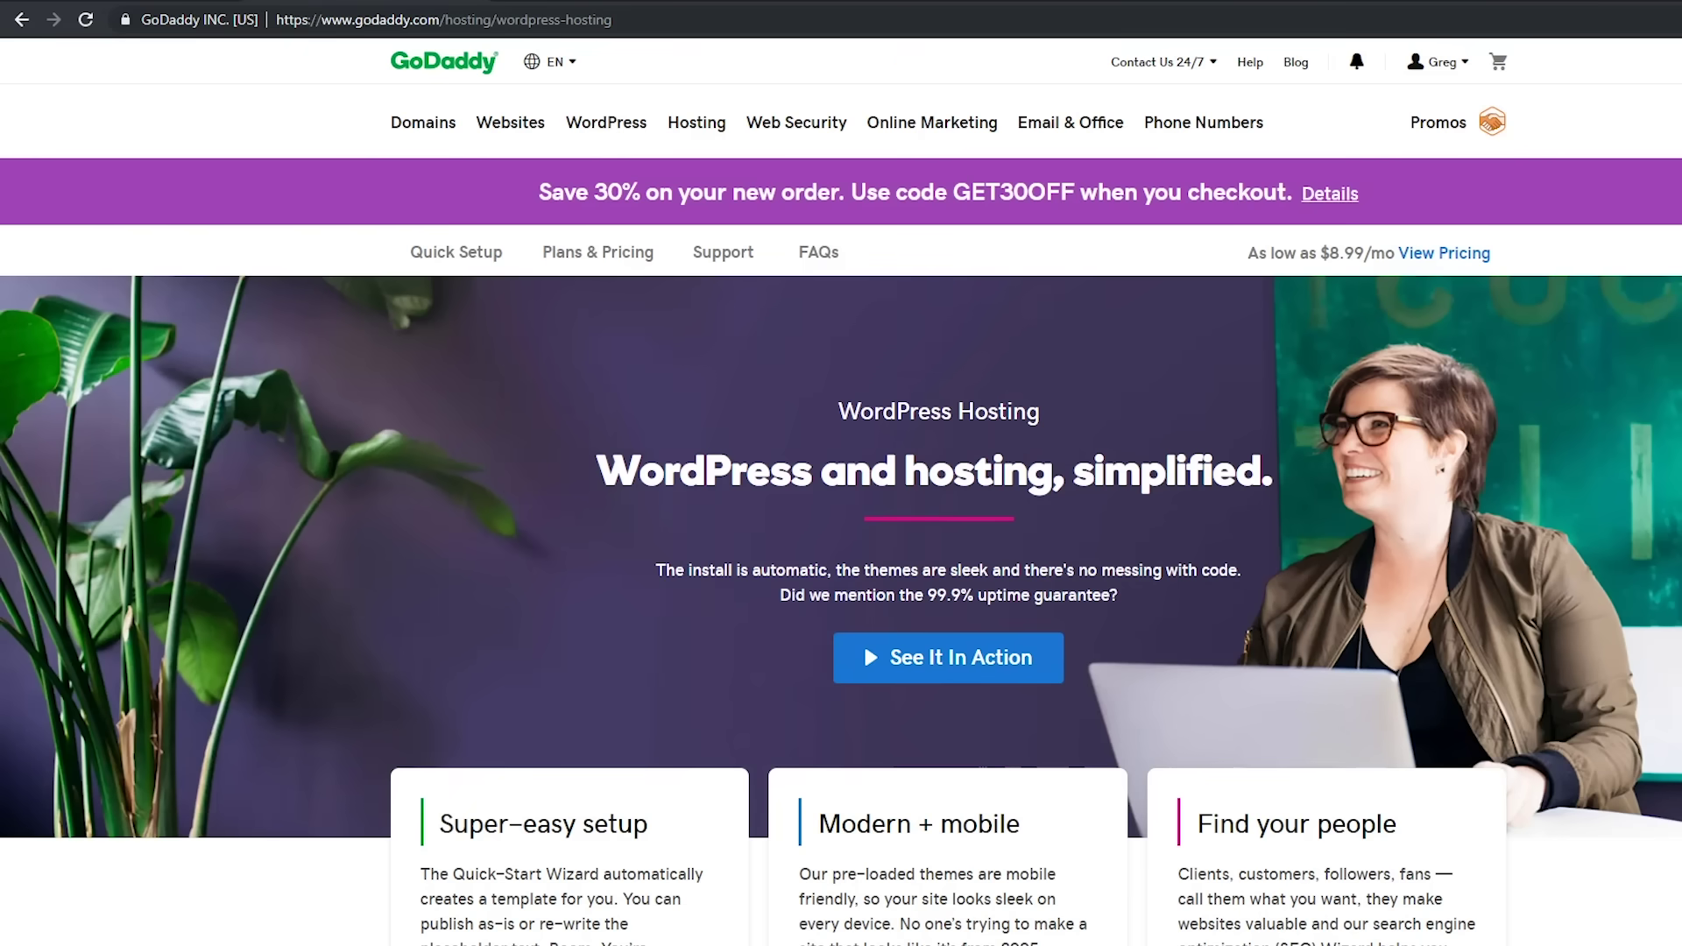
scroll(473, 362, "down", 15)
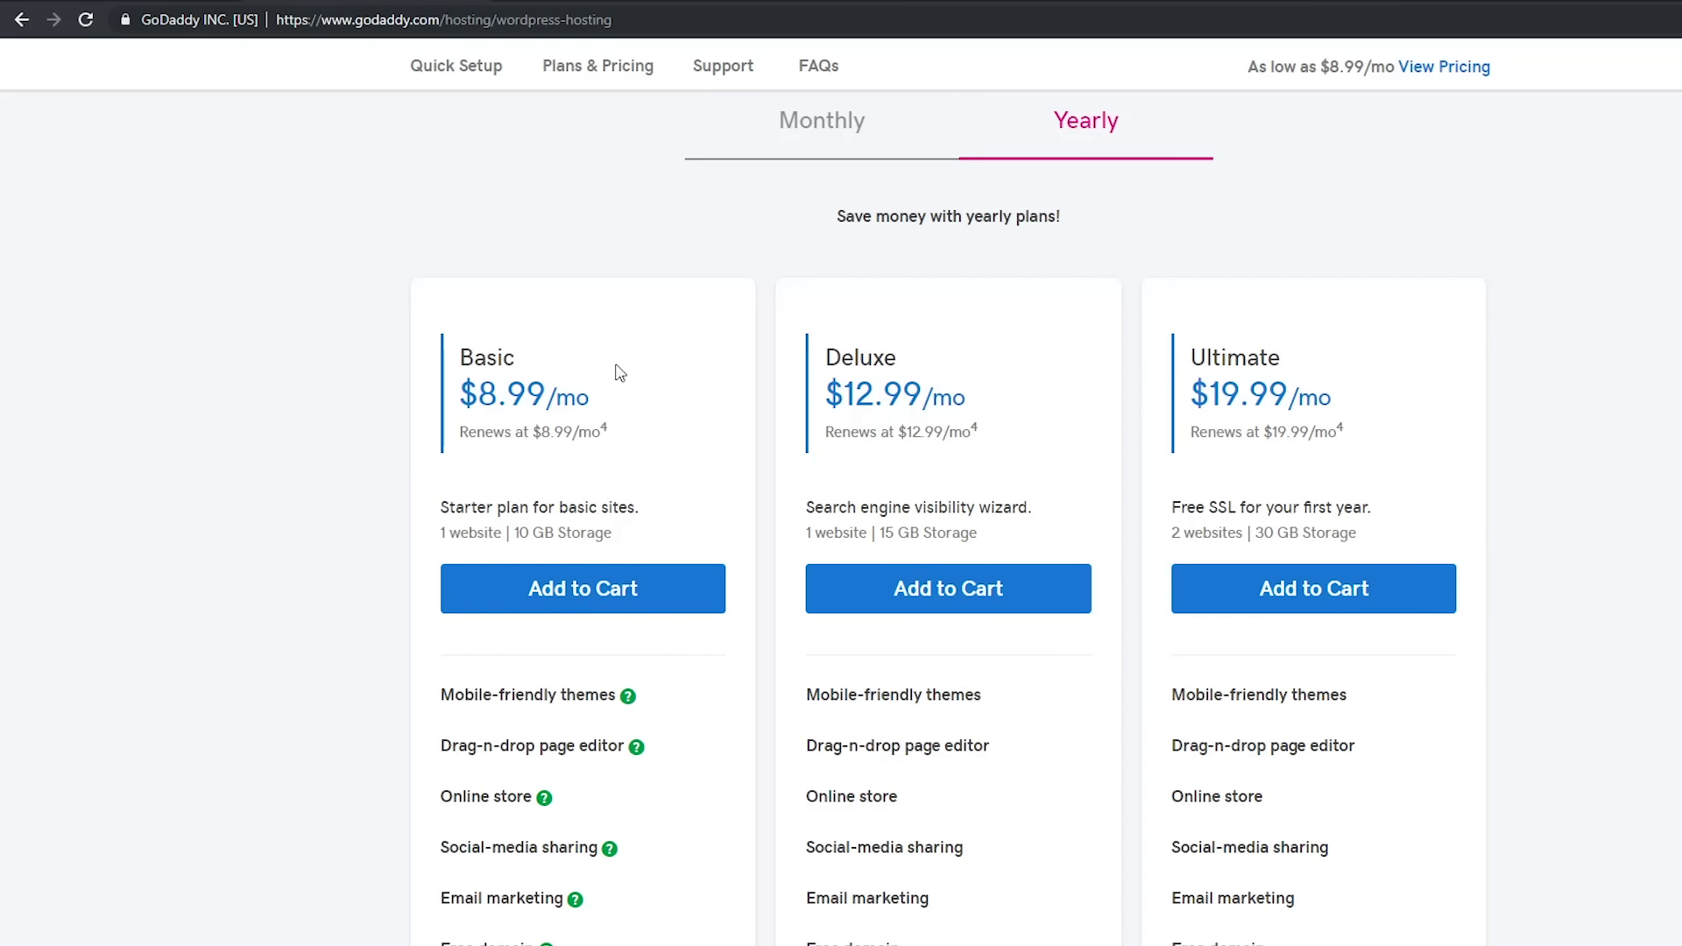
left_click(583, 588)
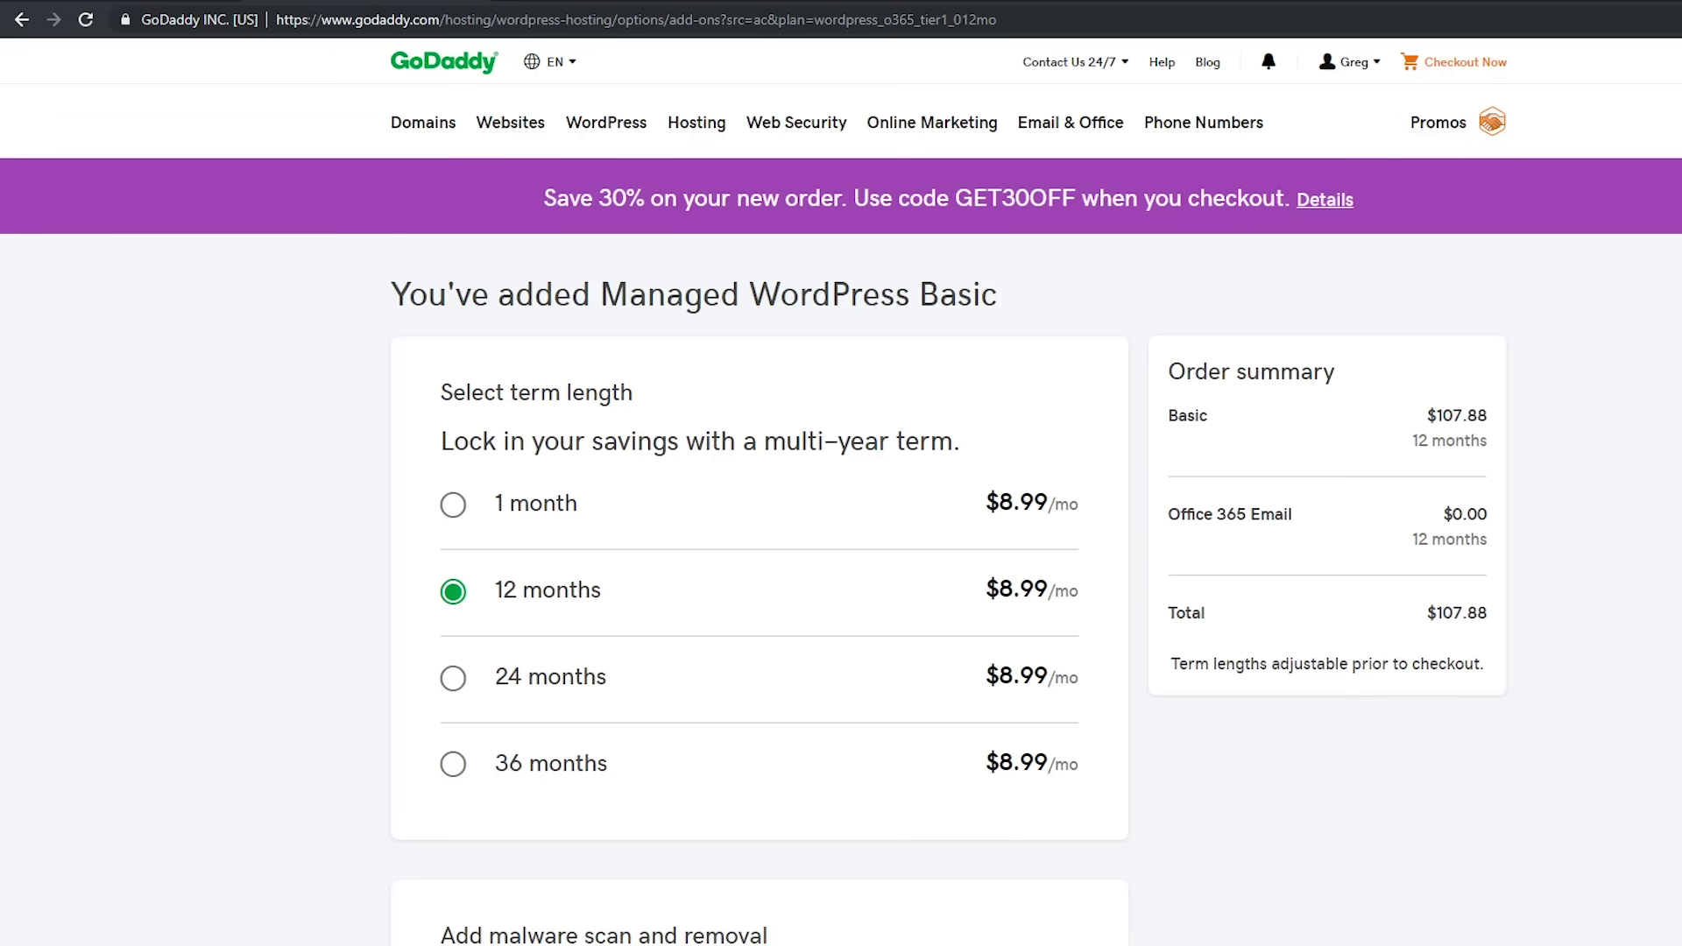
scroll(1020, 666, "down", 9)
Search for createasitewithme.com and select it as the order's free .COM domain
left_click(1020, 666)
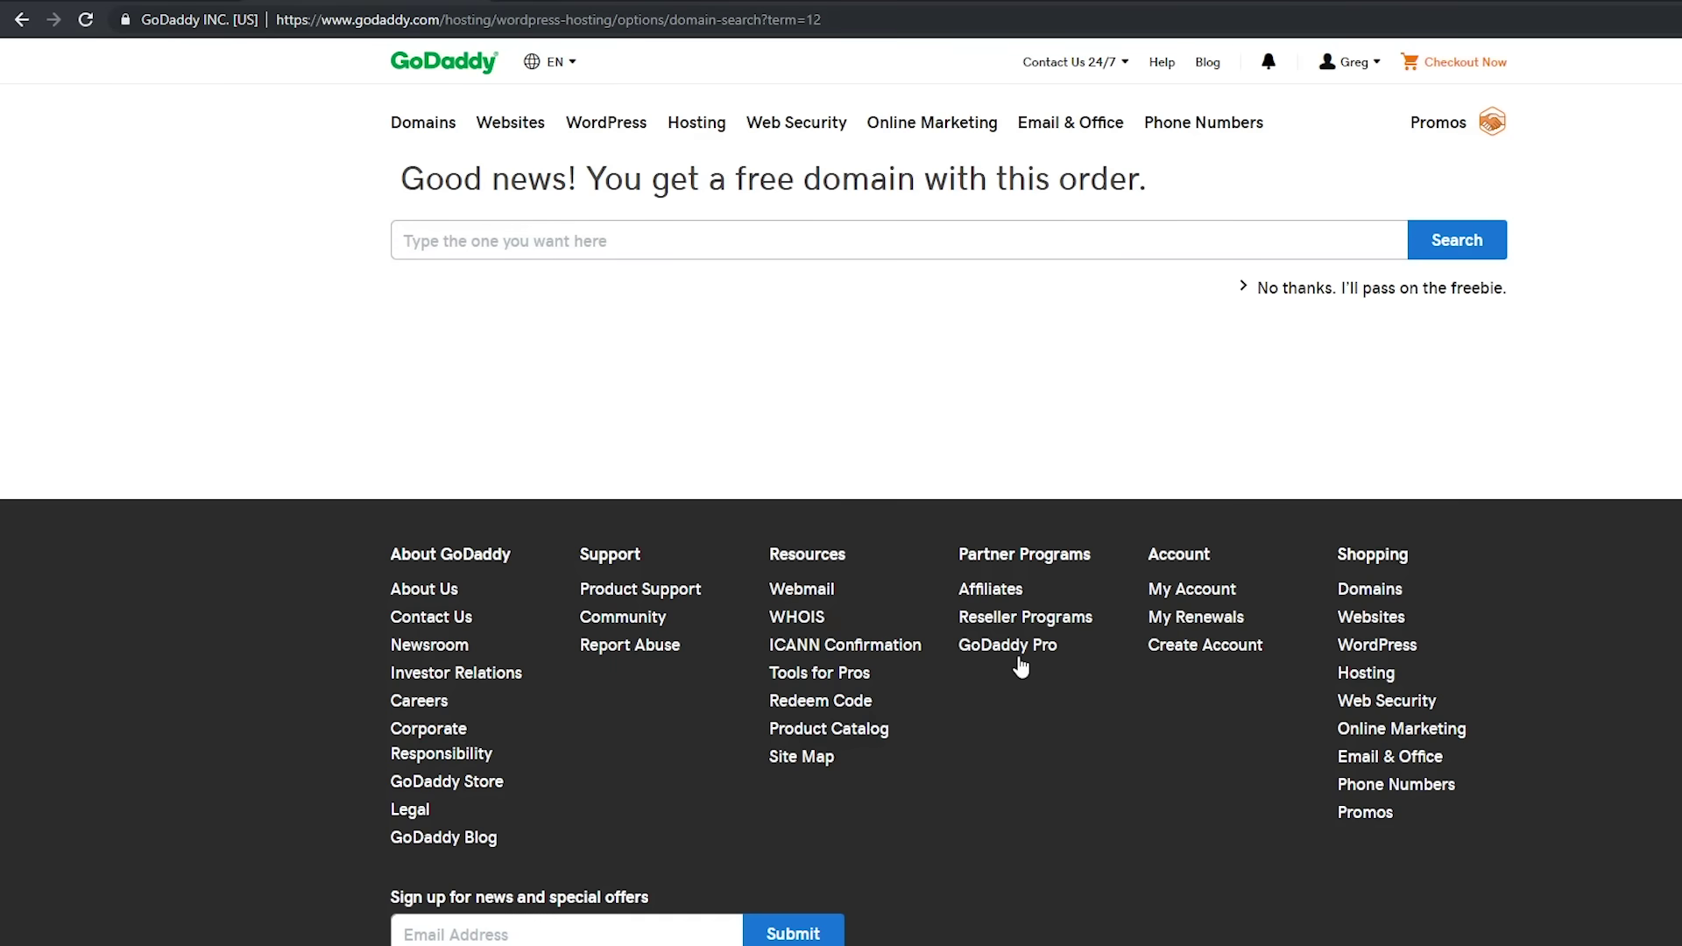
left_click(863, 238)
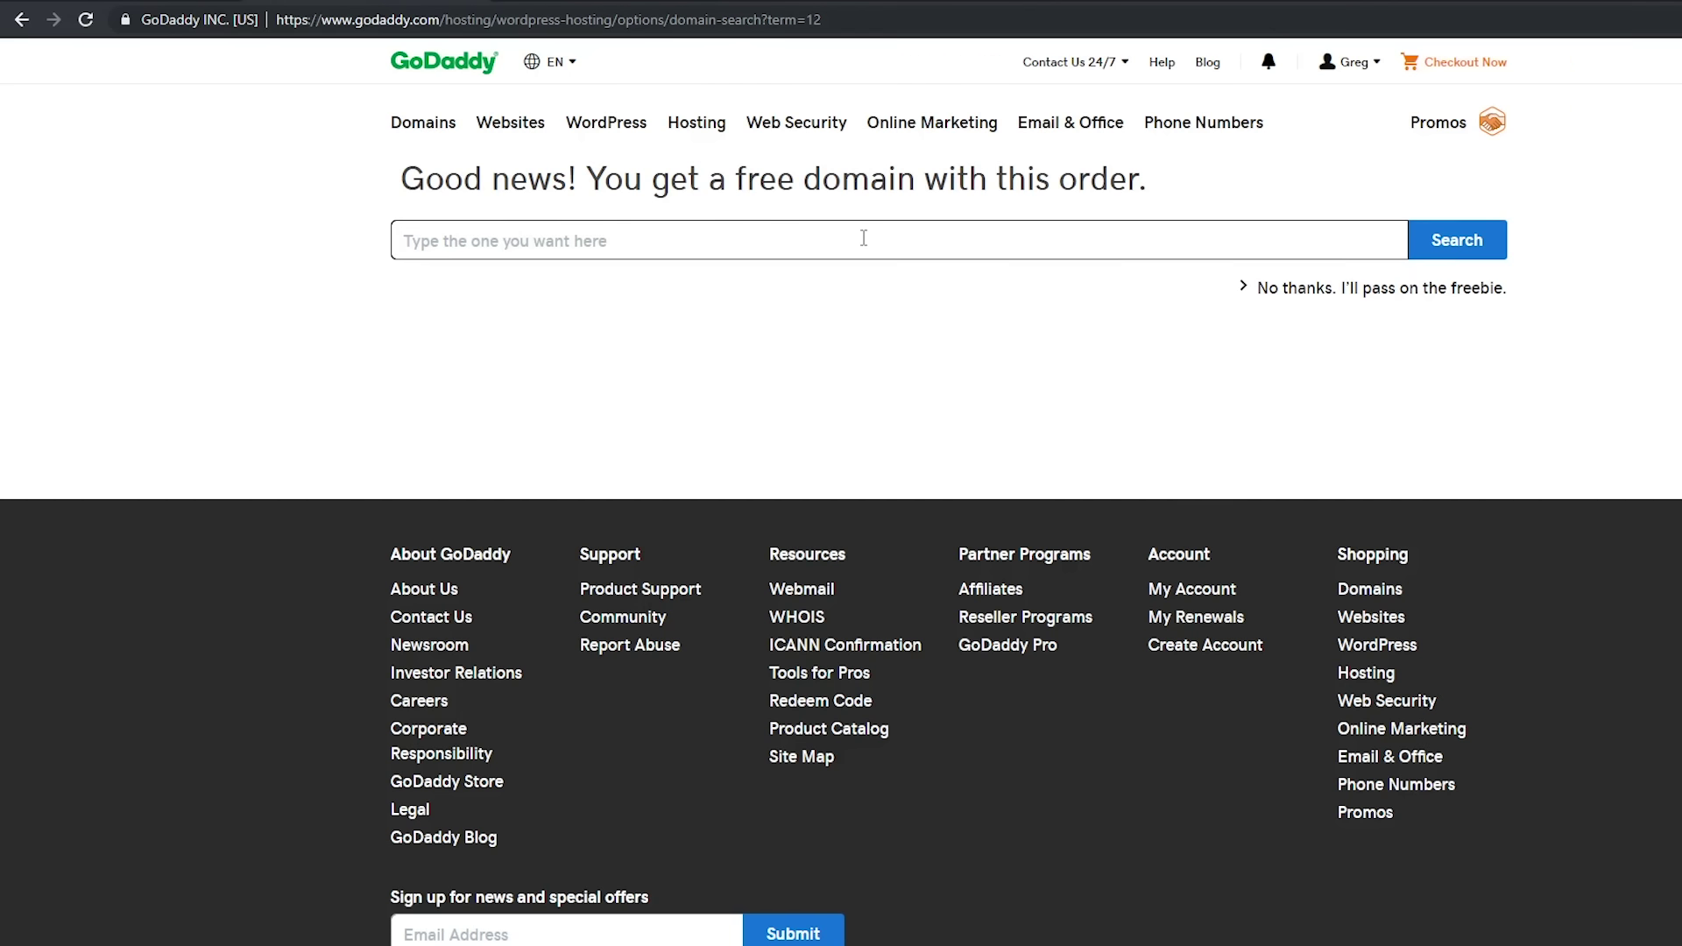
type("cre")
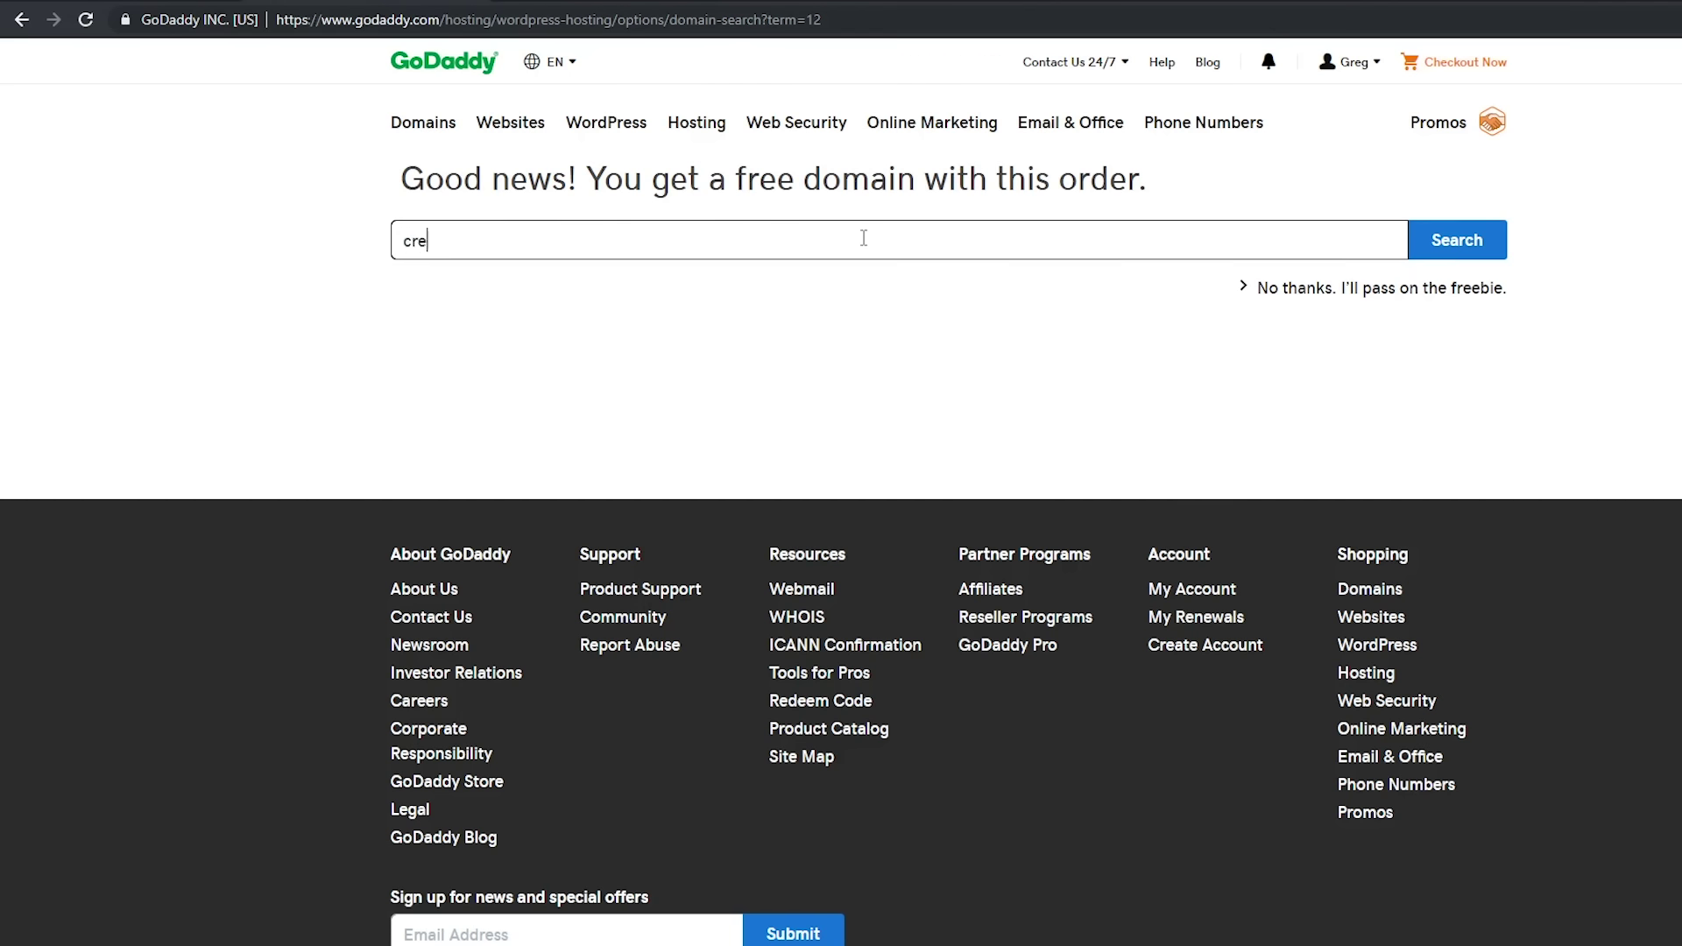
type("ateawebs")
key("BackSpace")
key("BackSpace")
key("BackSpace")
type("itewithme.com")
left_click(1445, 243)
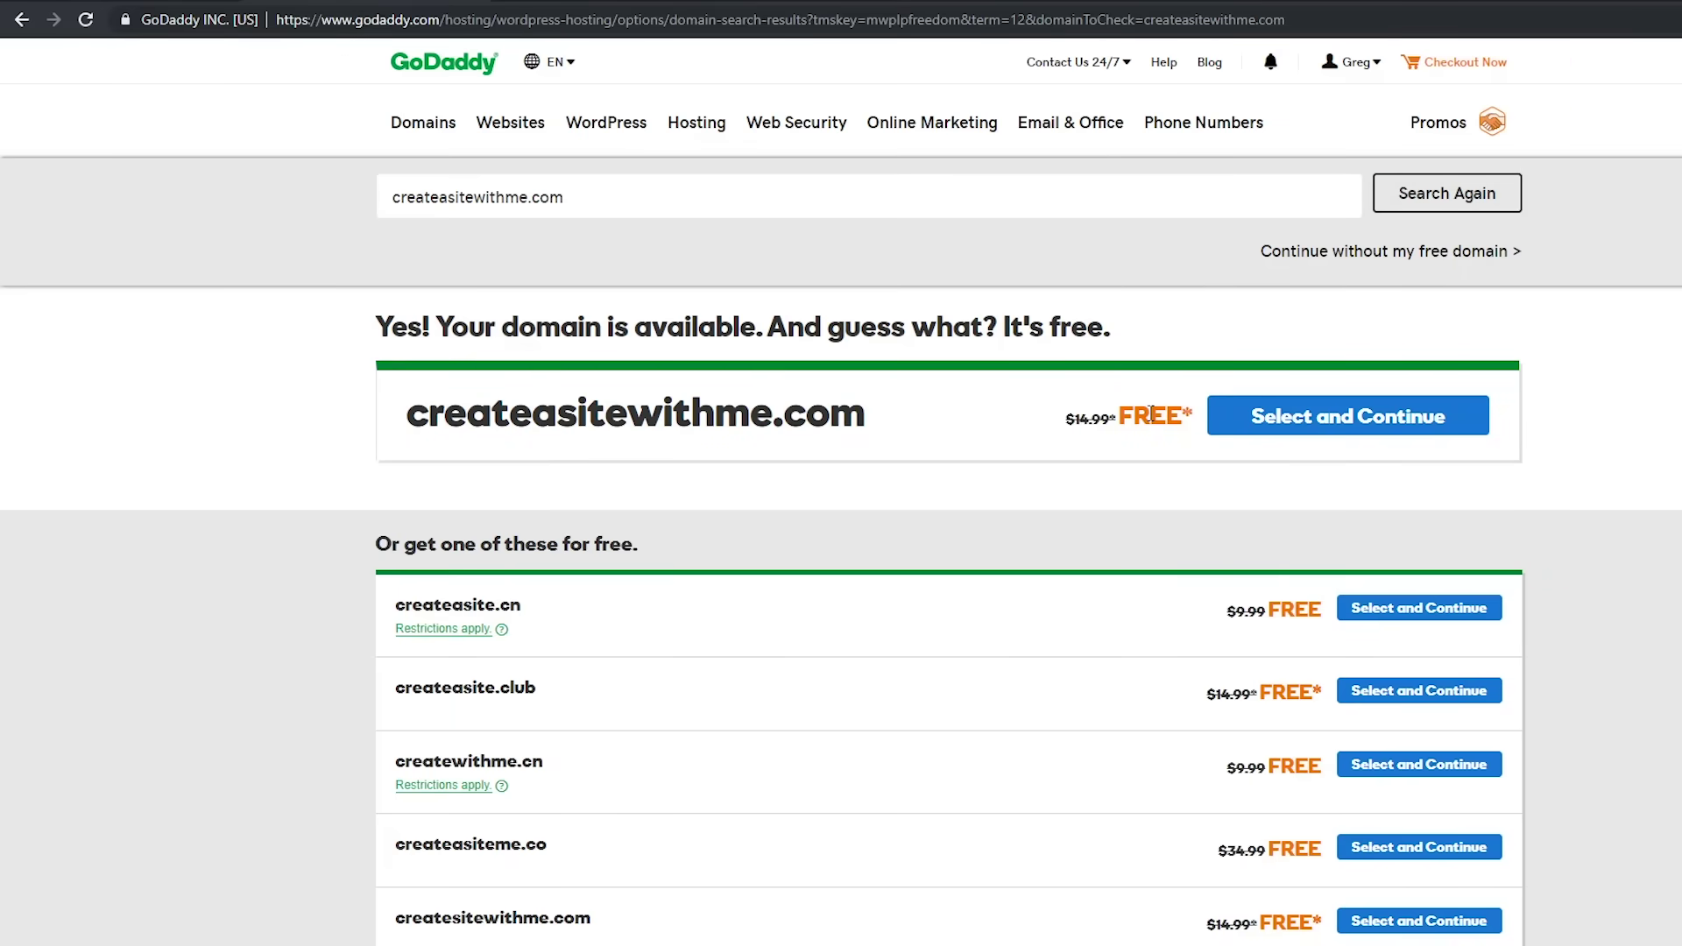
left_click(1392, 429)
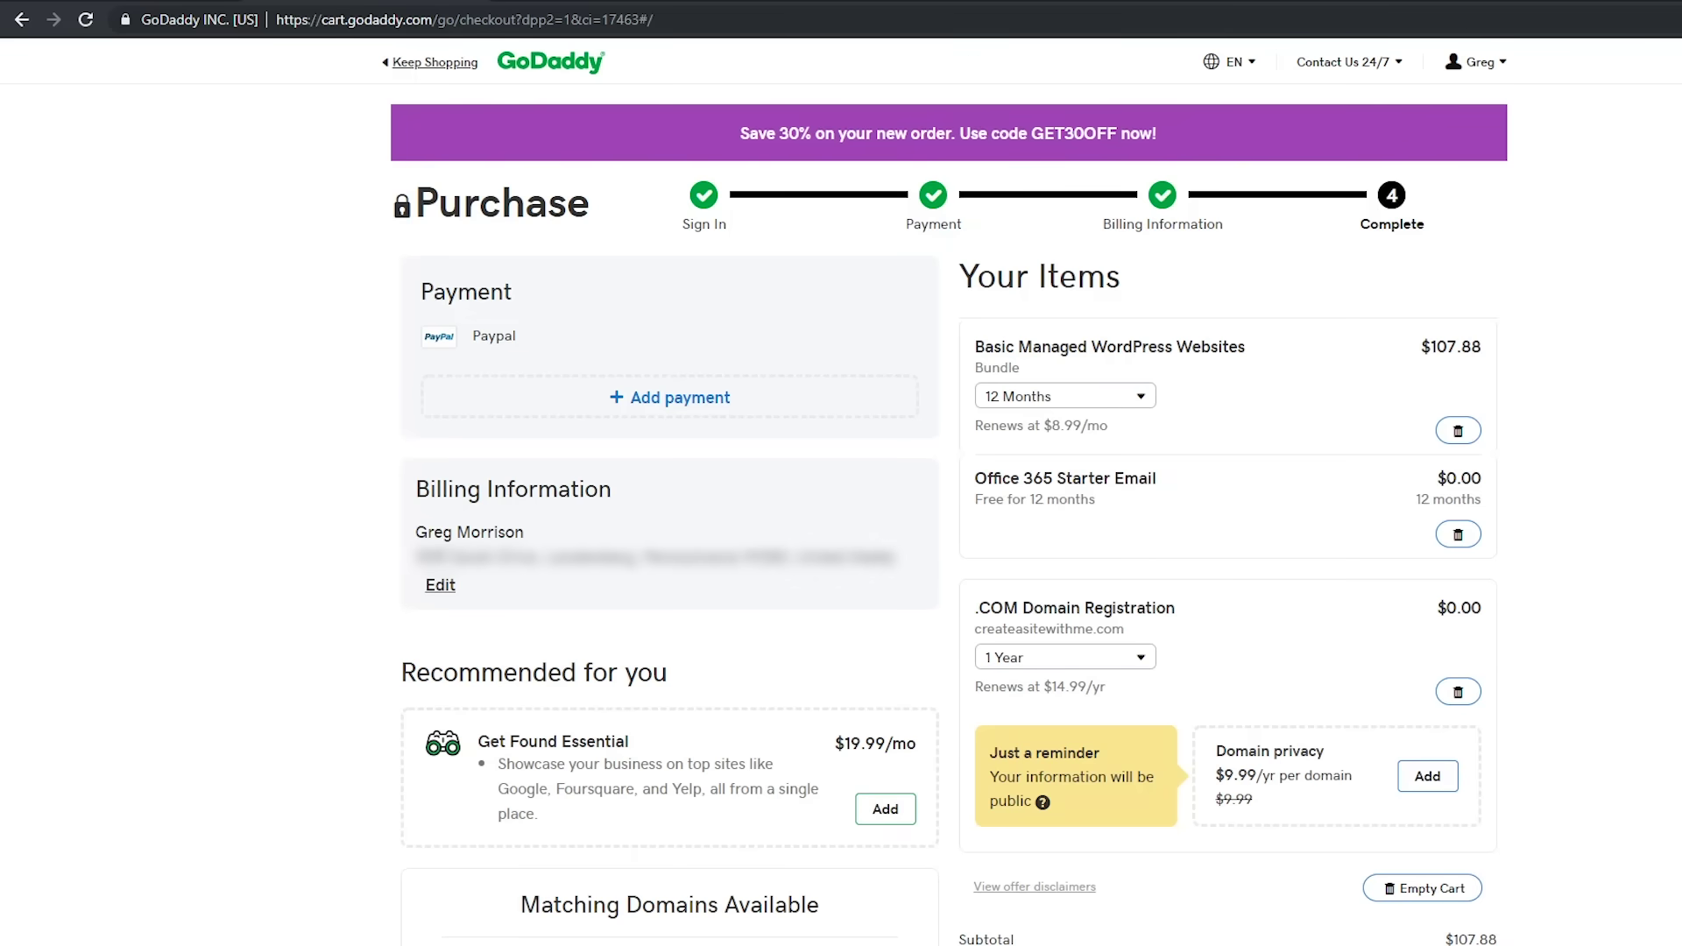
Complete the checkout for the WordPress plan and domain, totalling $108.06
scroll(972, 377, "down", 2)
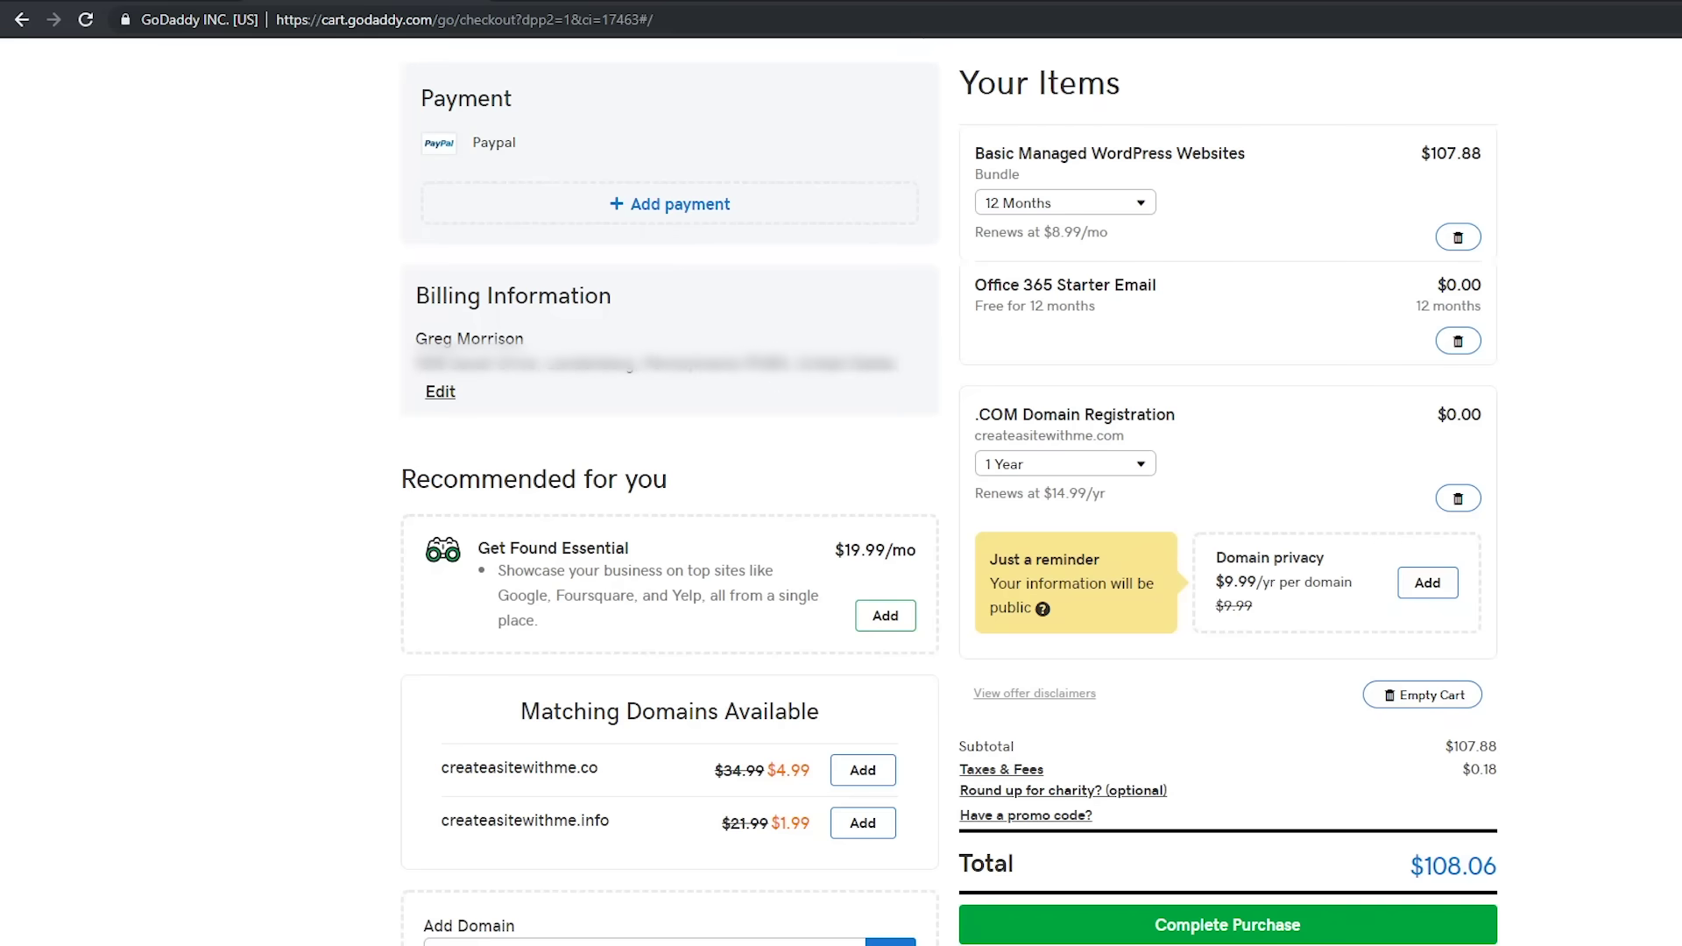
scroll(1226, 526, "down", 3)
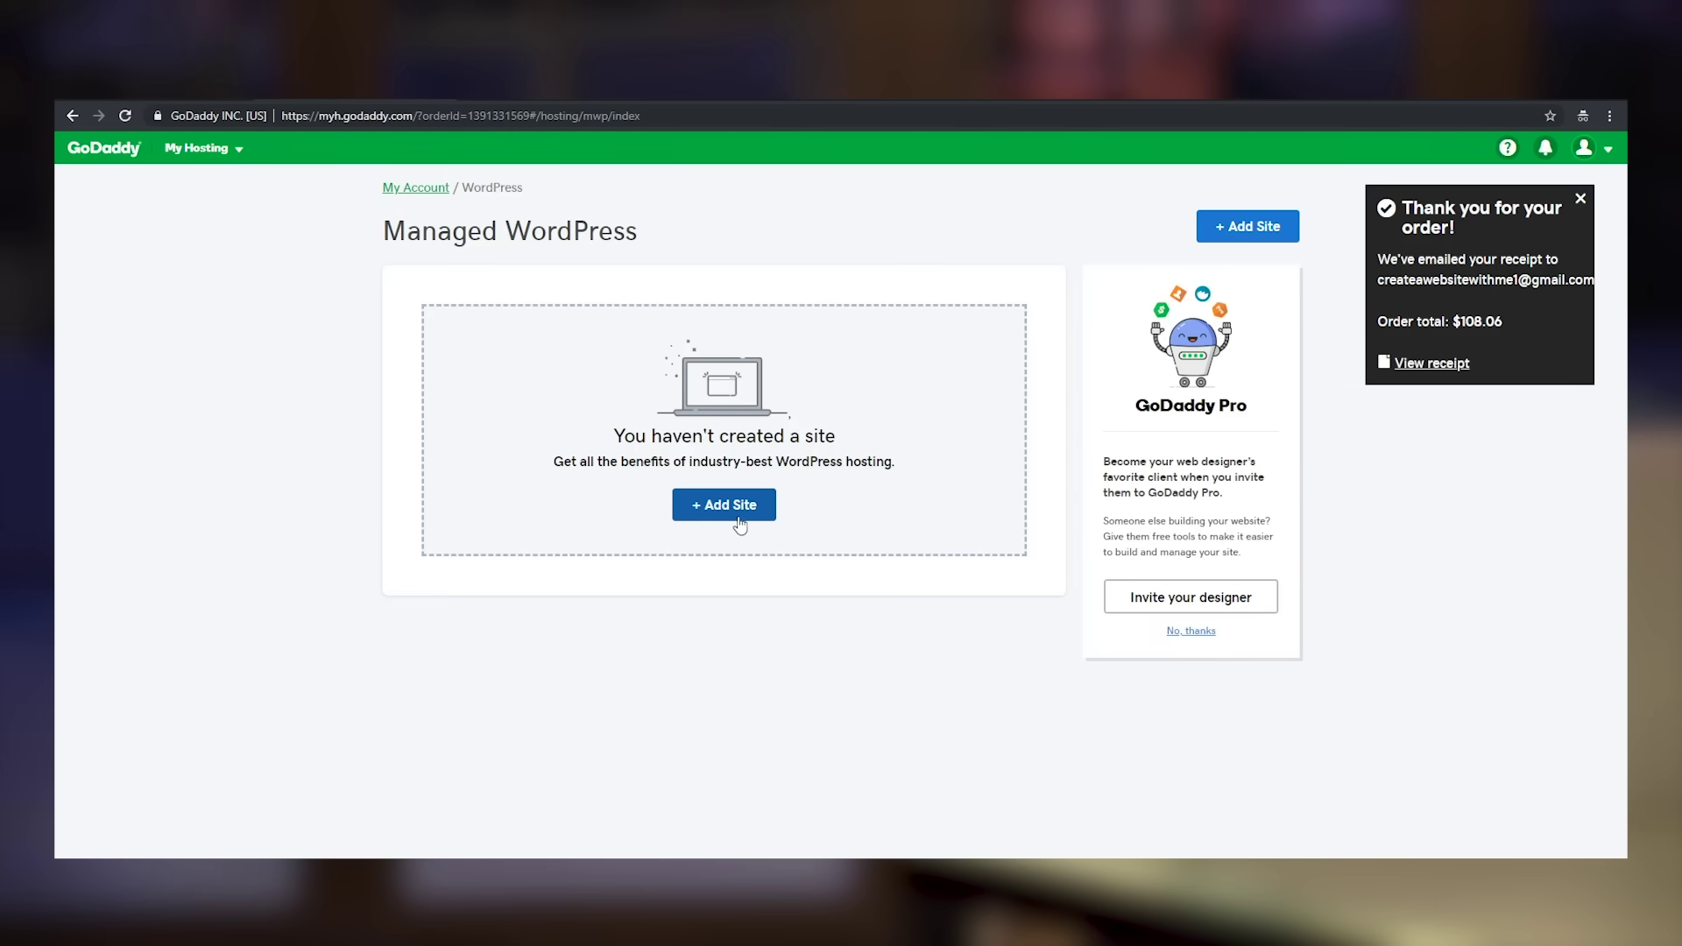
Start a new WordPress site on the first Basic plan
left_click(749, 510)
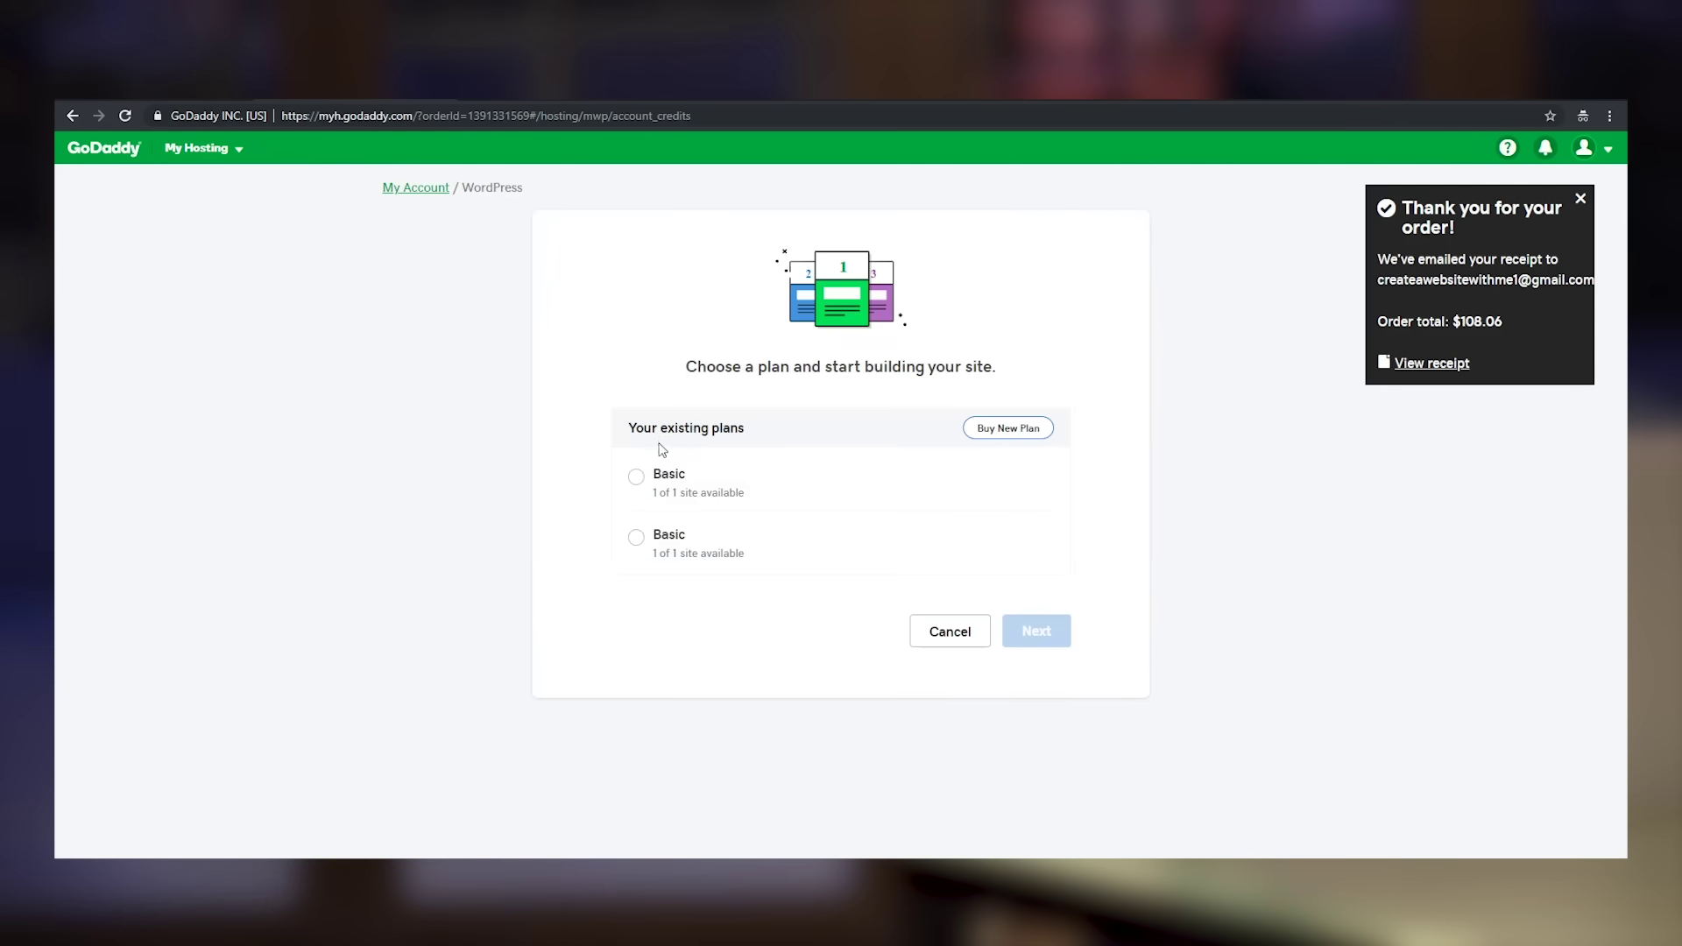
left_click(636, 478)
left_click(1033, 631)
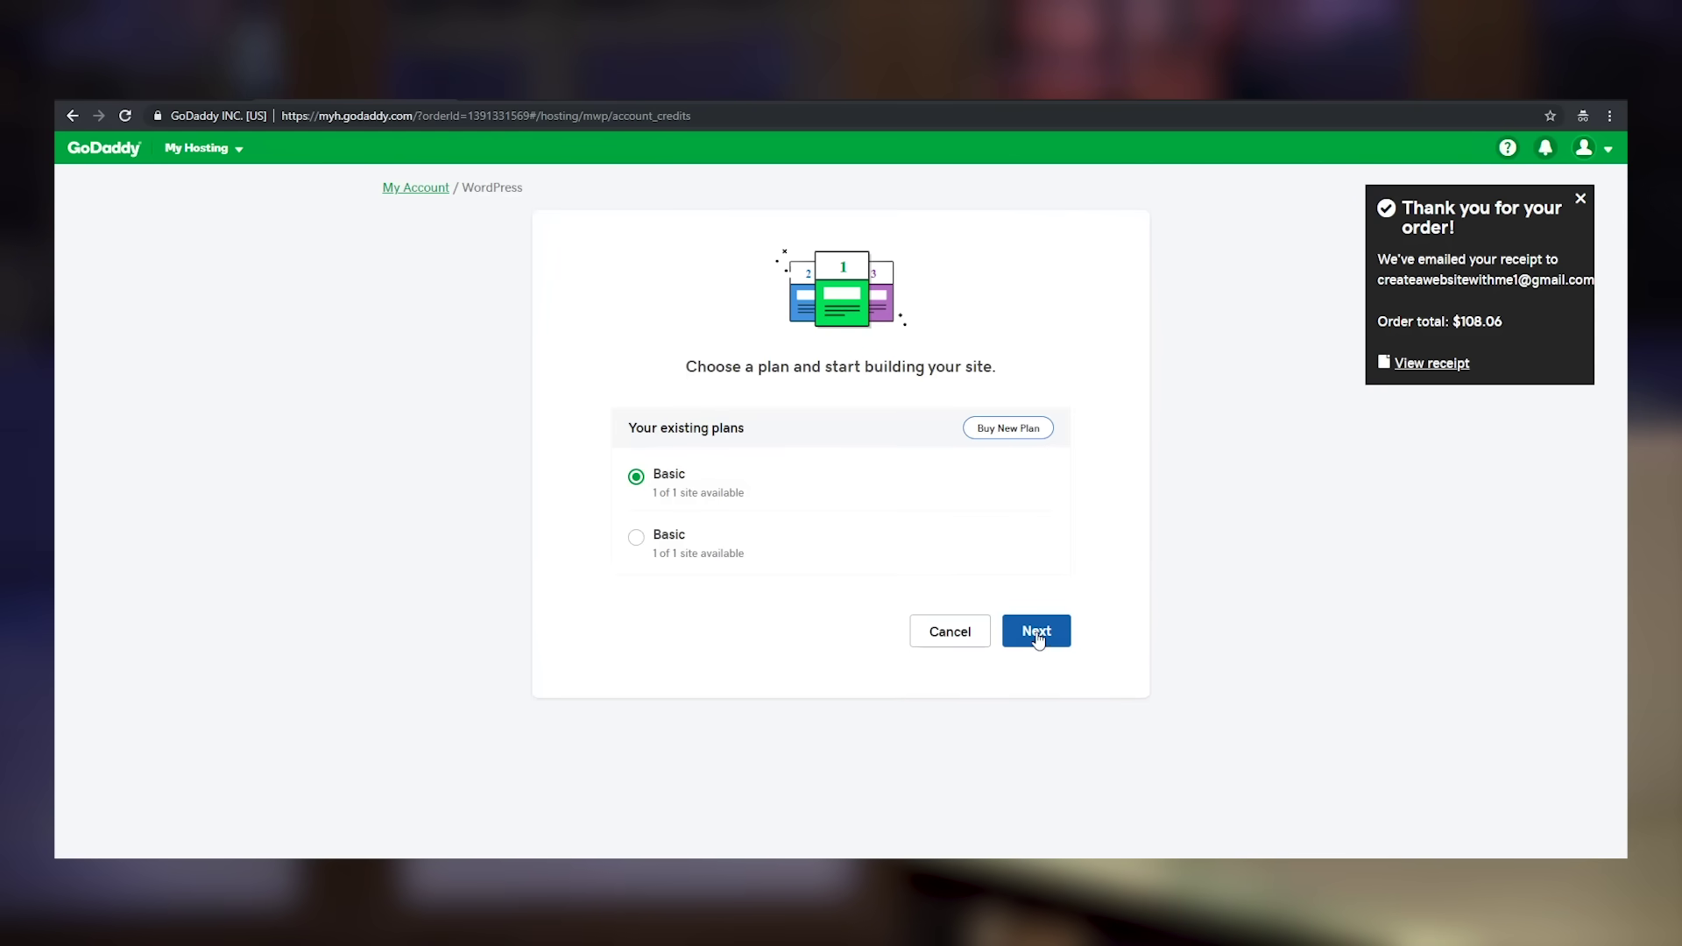
Create the site with a WordPress admin username and password, then view the sites list
left_click(730, 602)
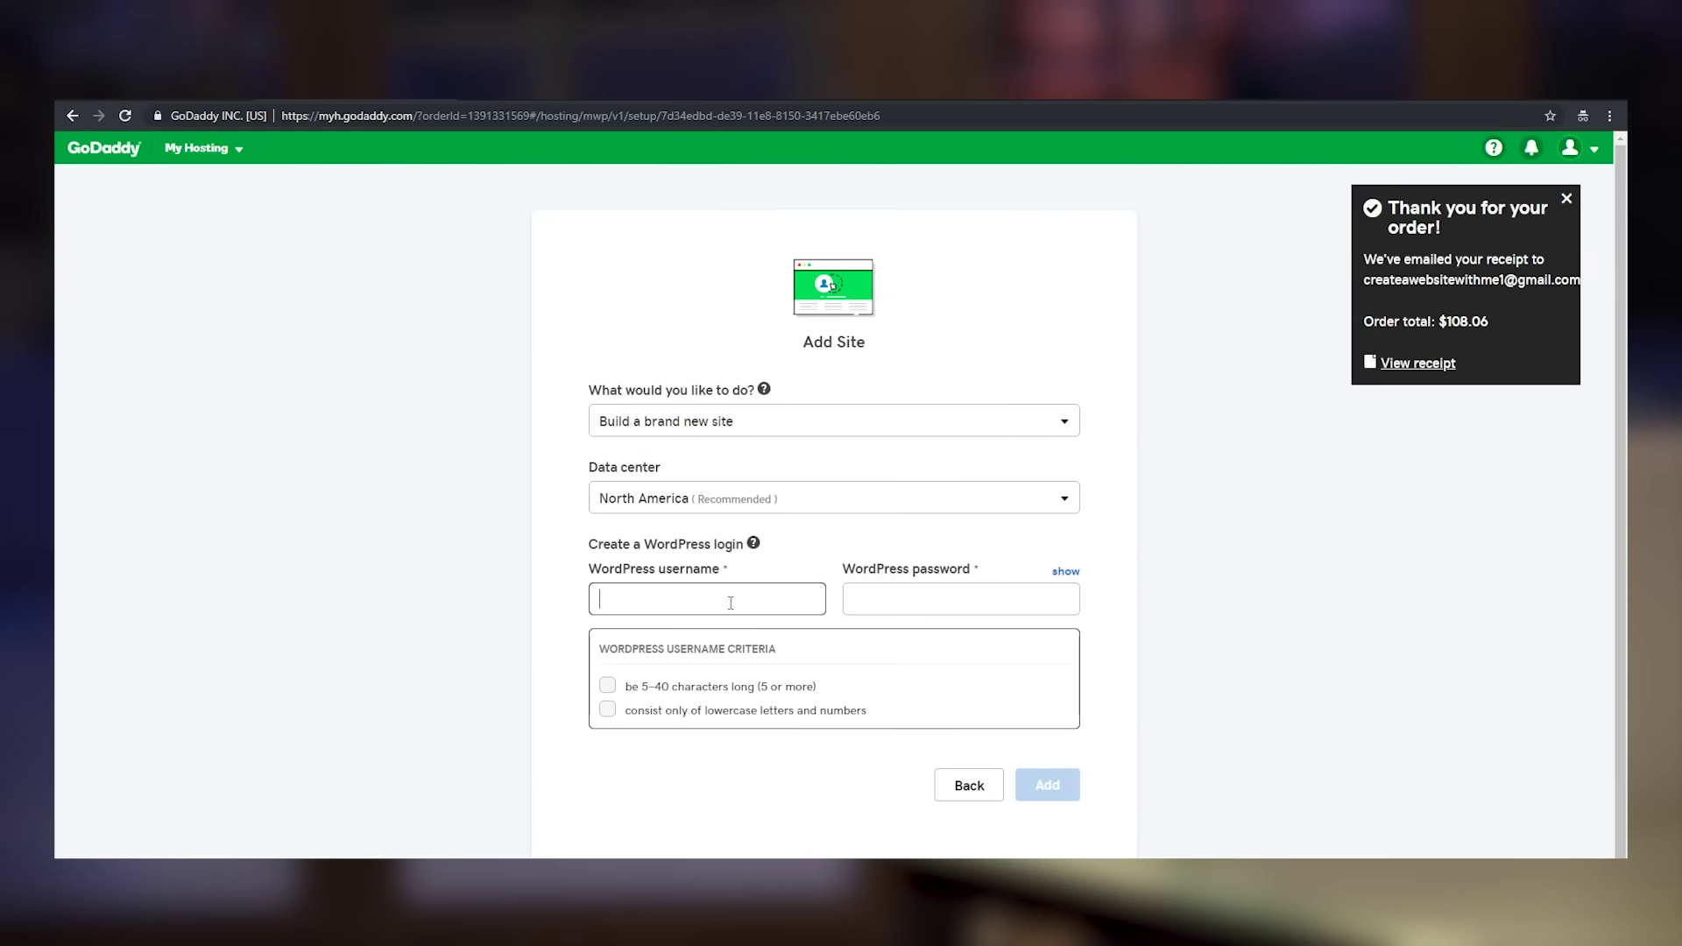
type("greg")
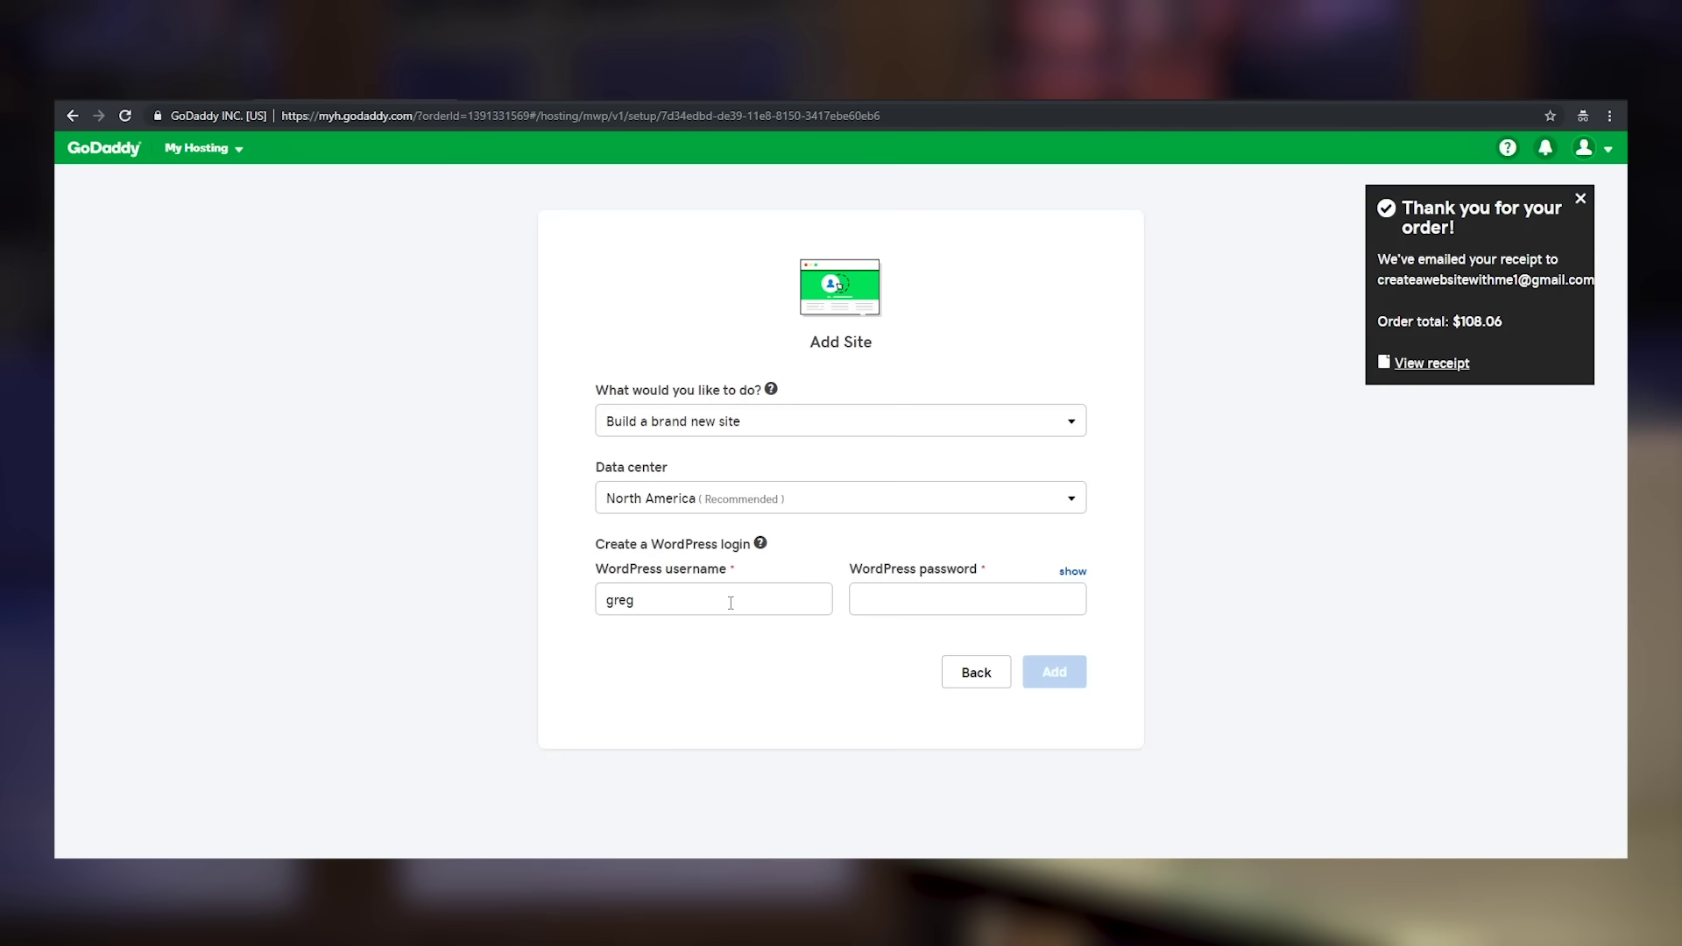
left_click(926, 587)
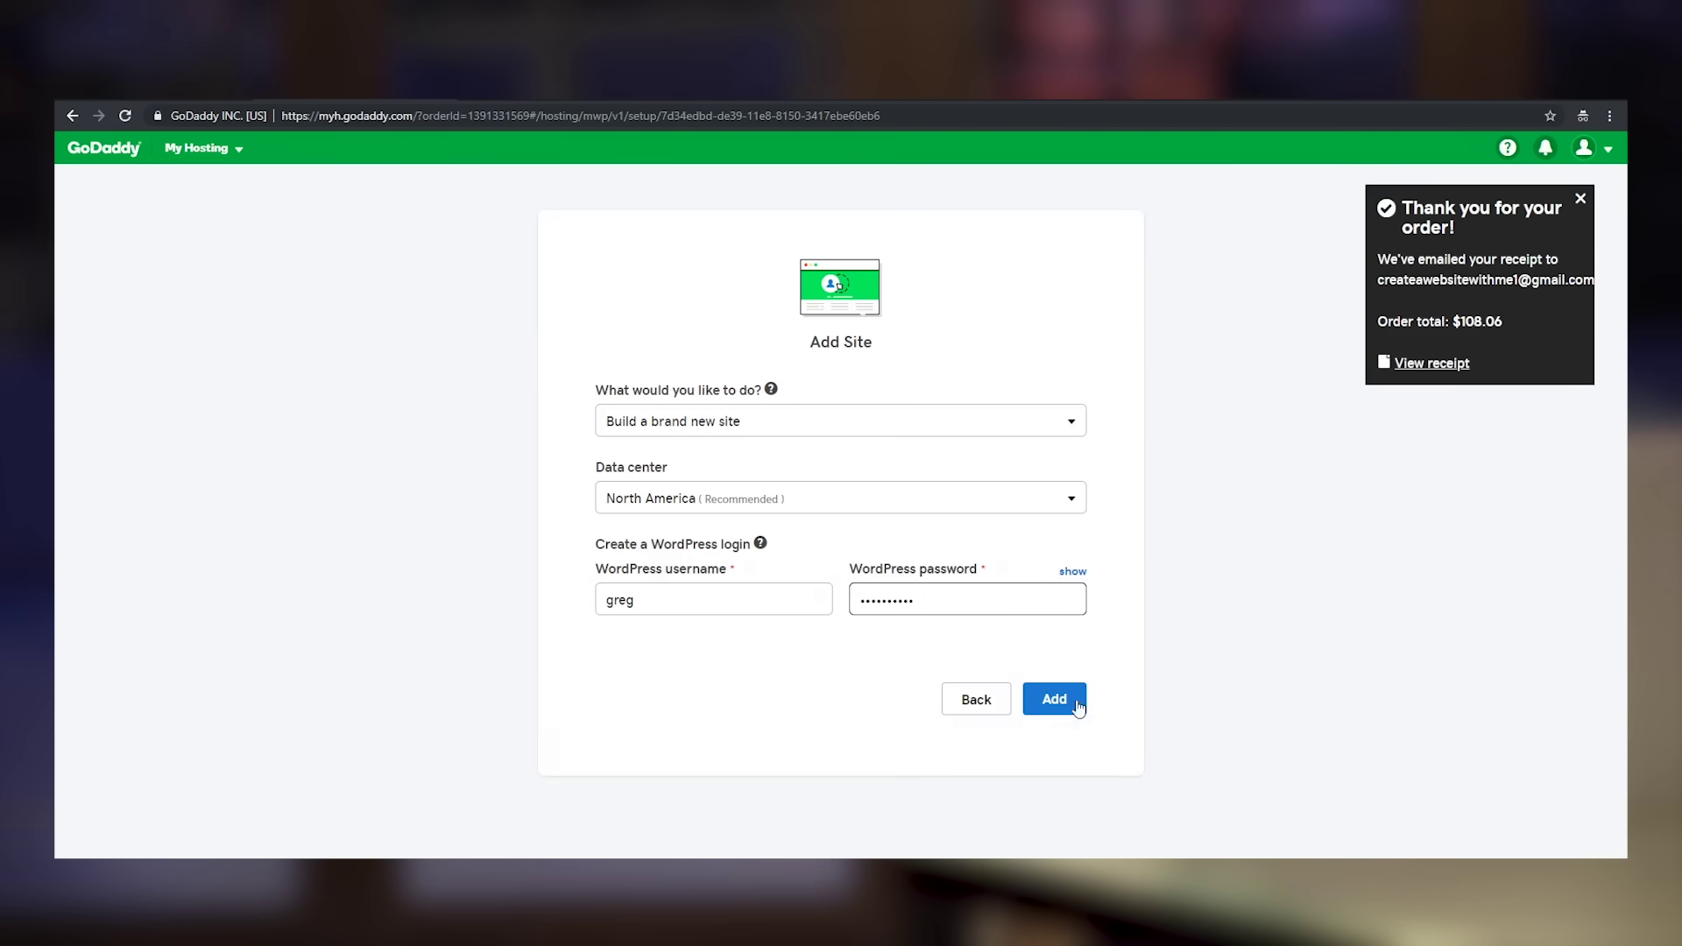
left_click(1070, 700)
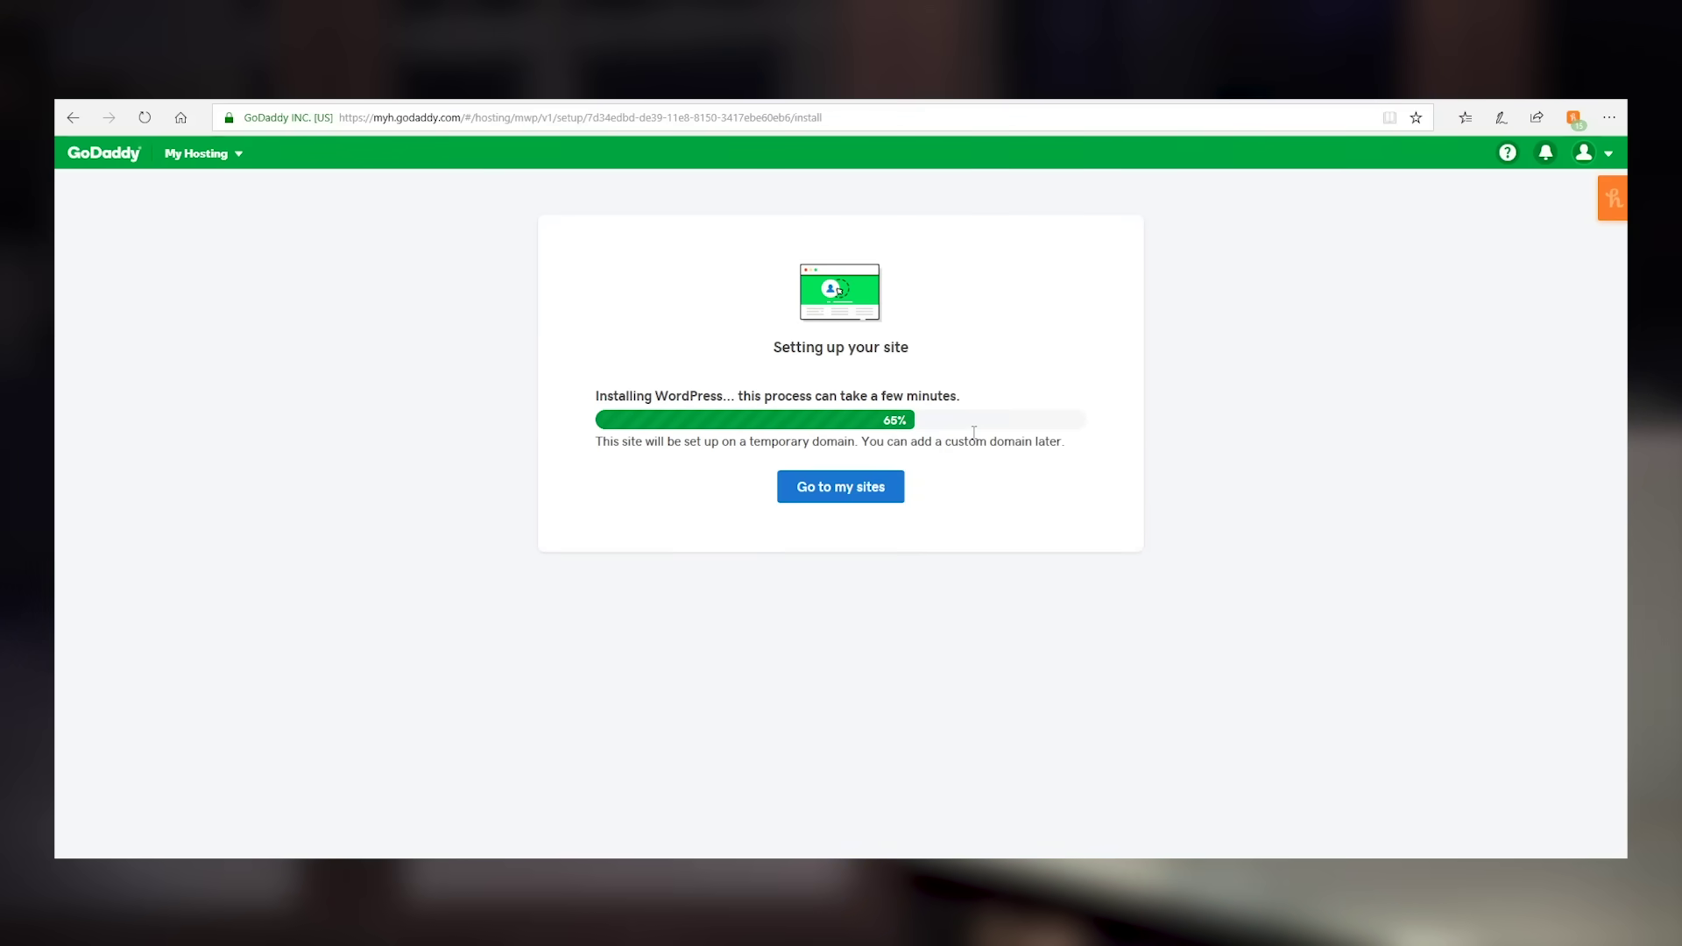
left_click(841, 487)
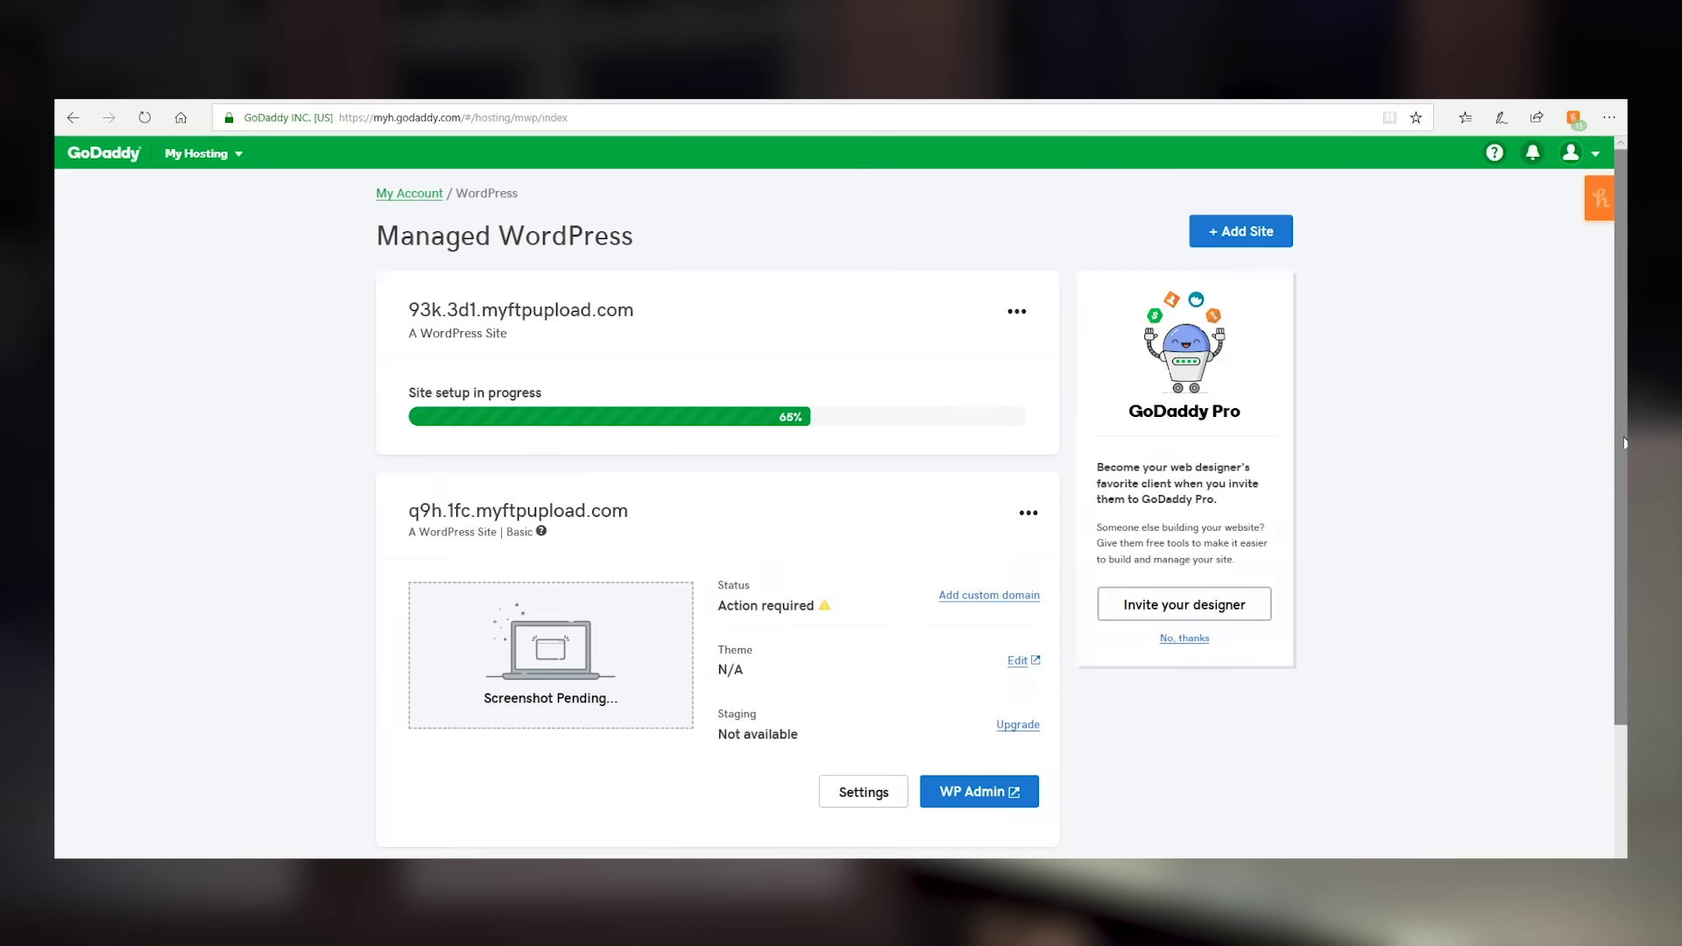
scroll(1170, 492, "down", 4)
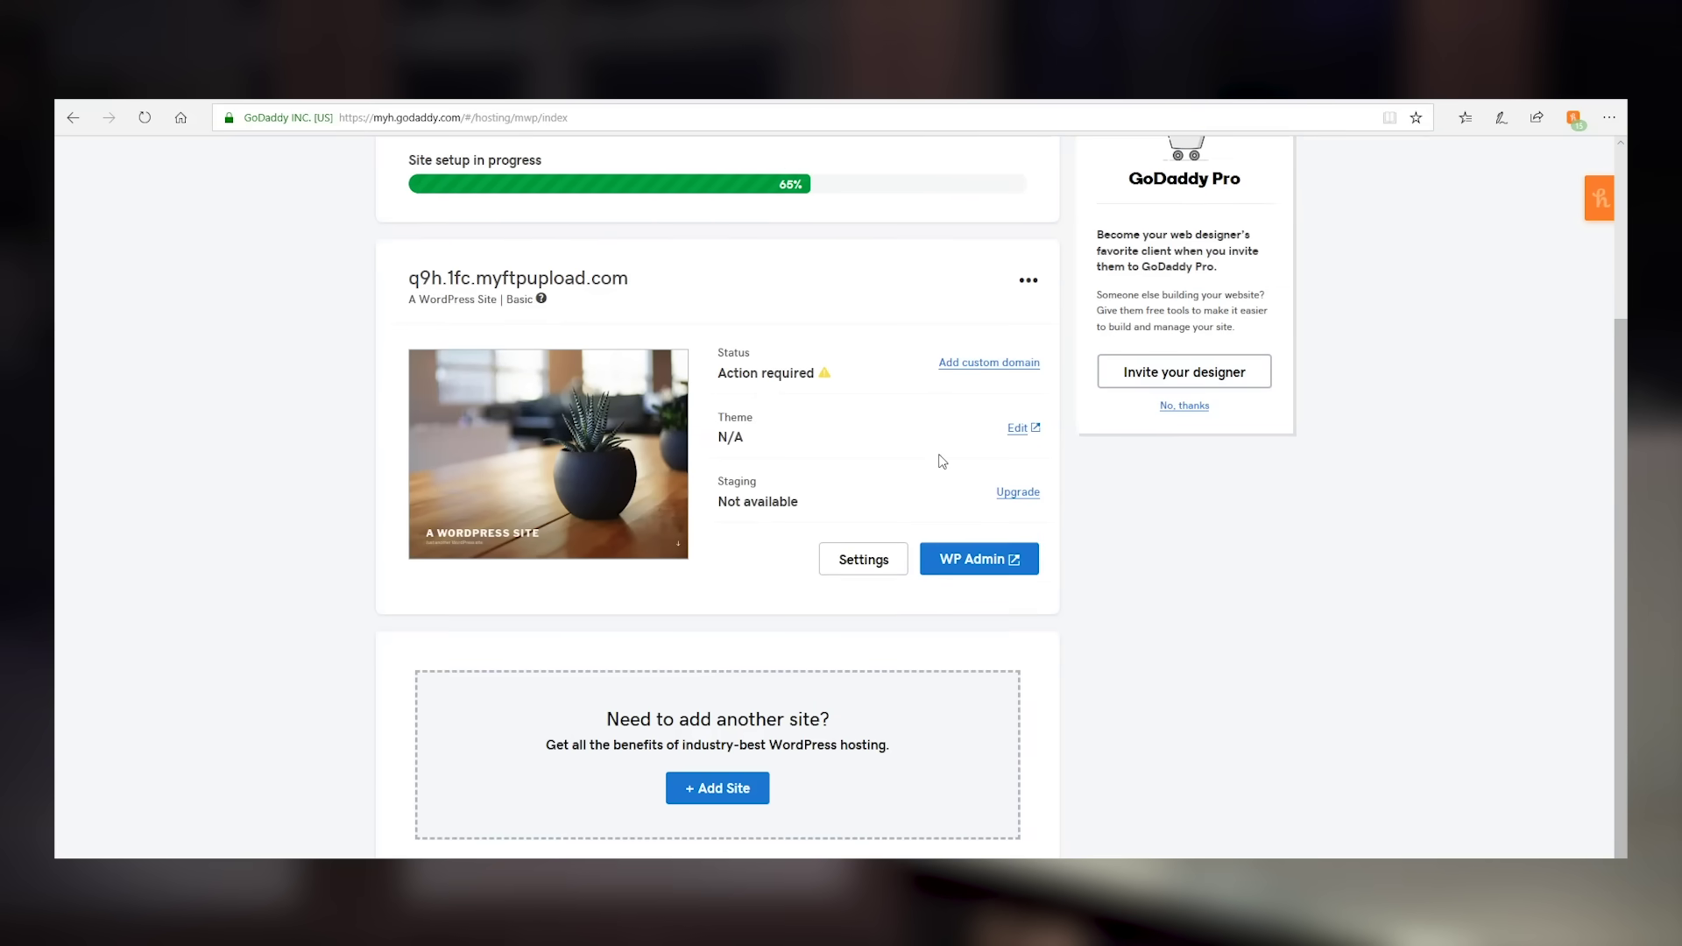
Attach the purchased createasitewithme.com to the new site as its primary domain
left_click(1000, 367)
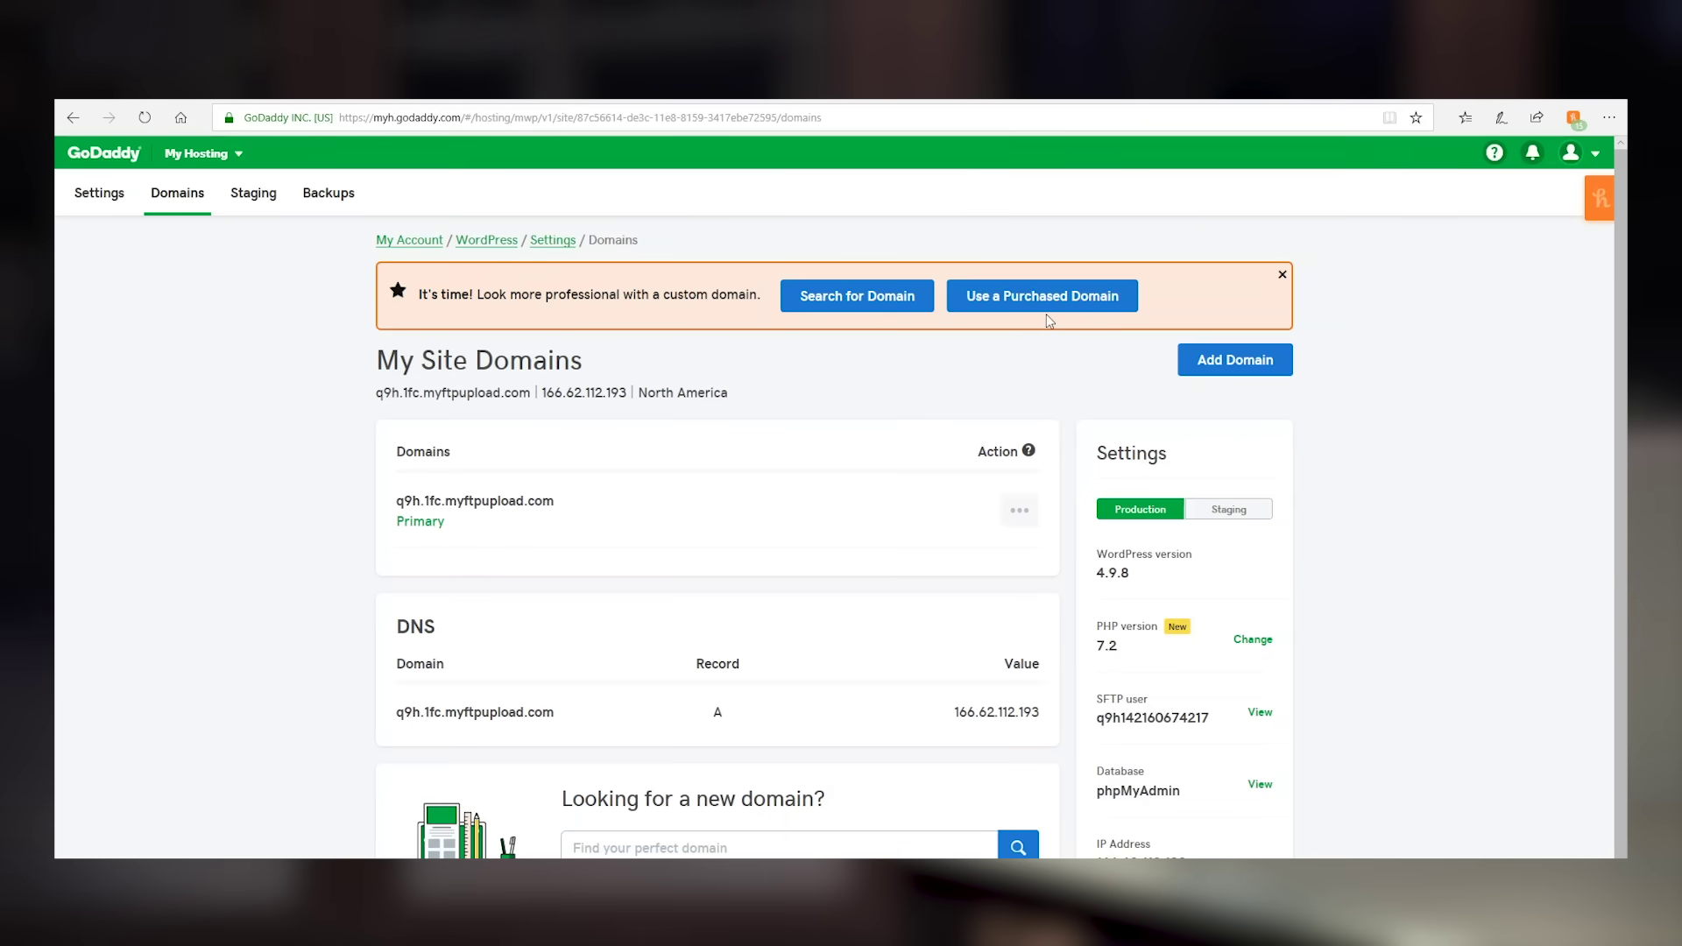
left_click(1069, 297)
left_click(833, 365)
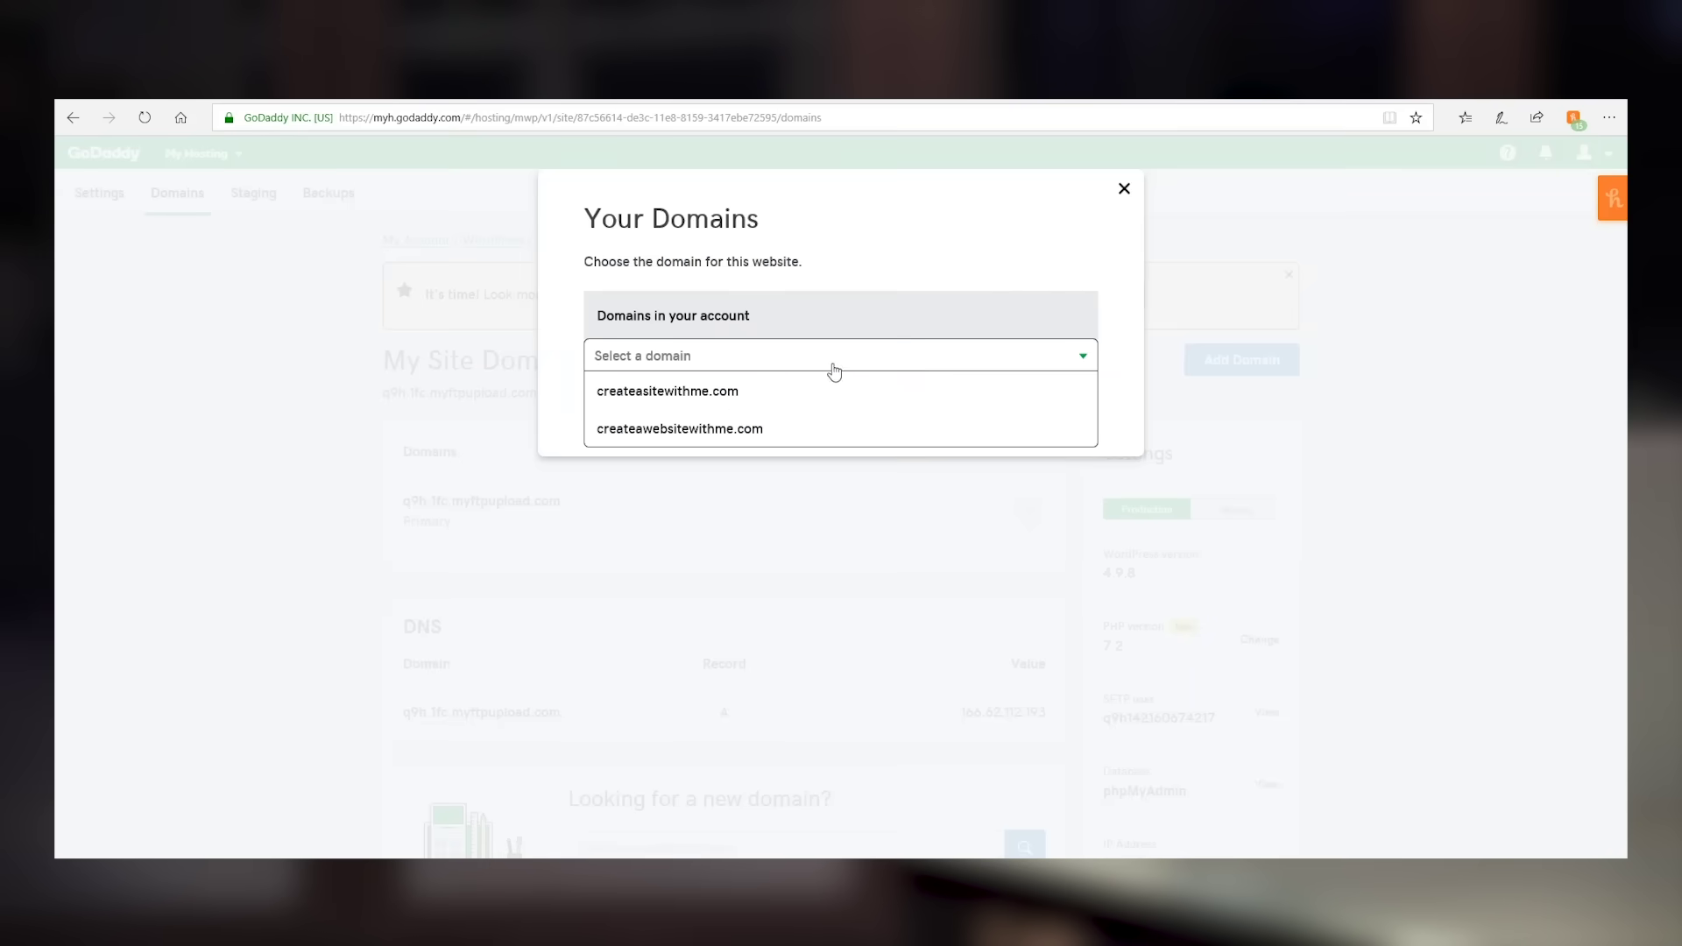
left_click(664, 392)
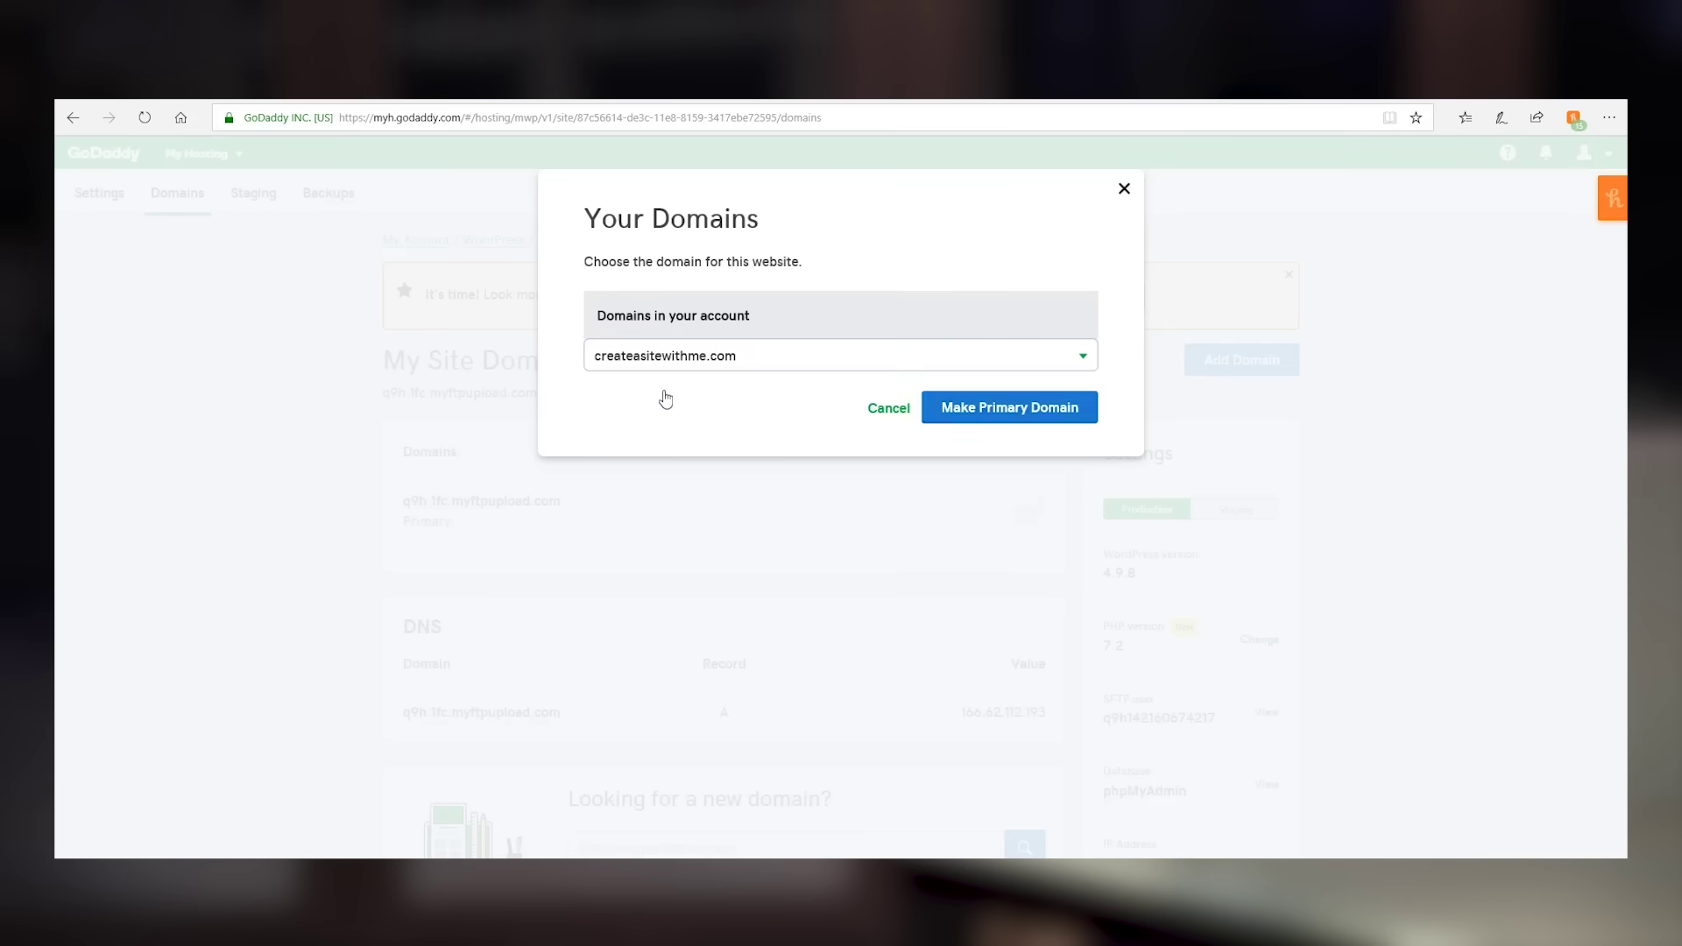
left_click(1021, 410)
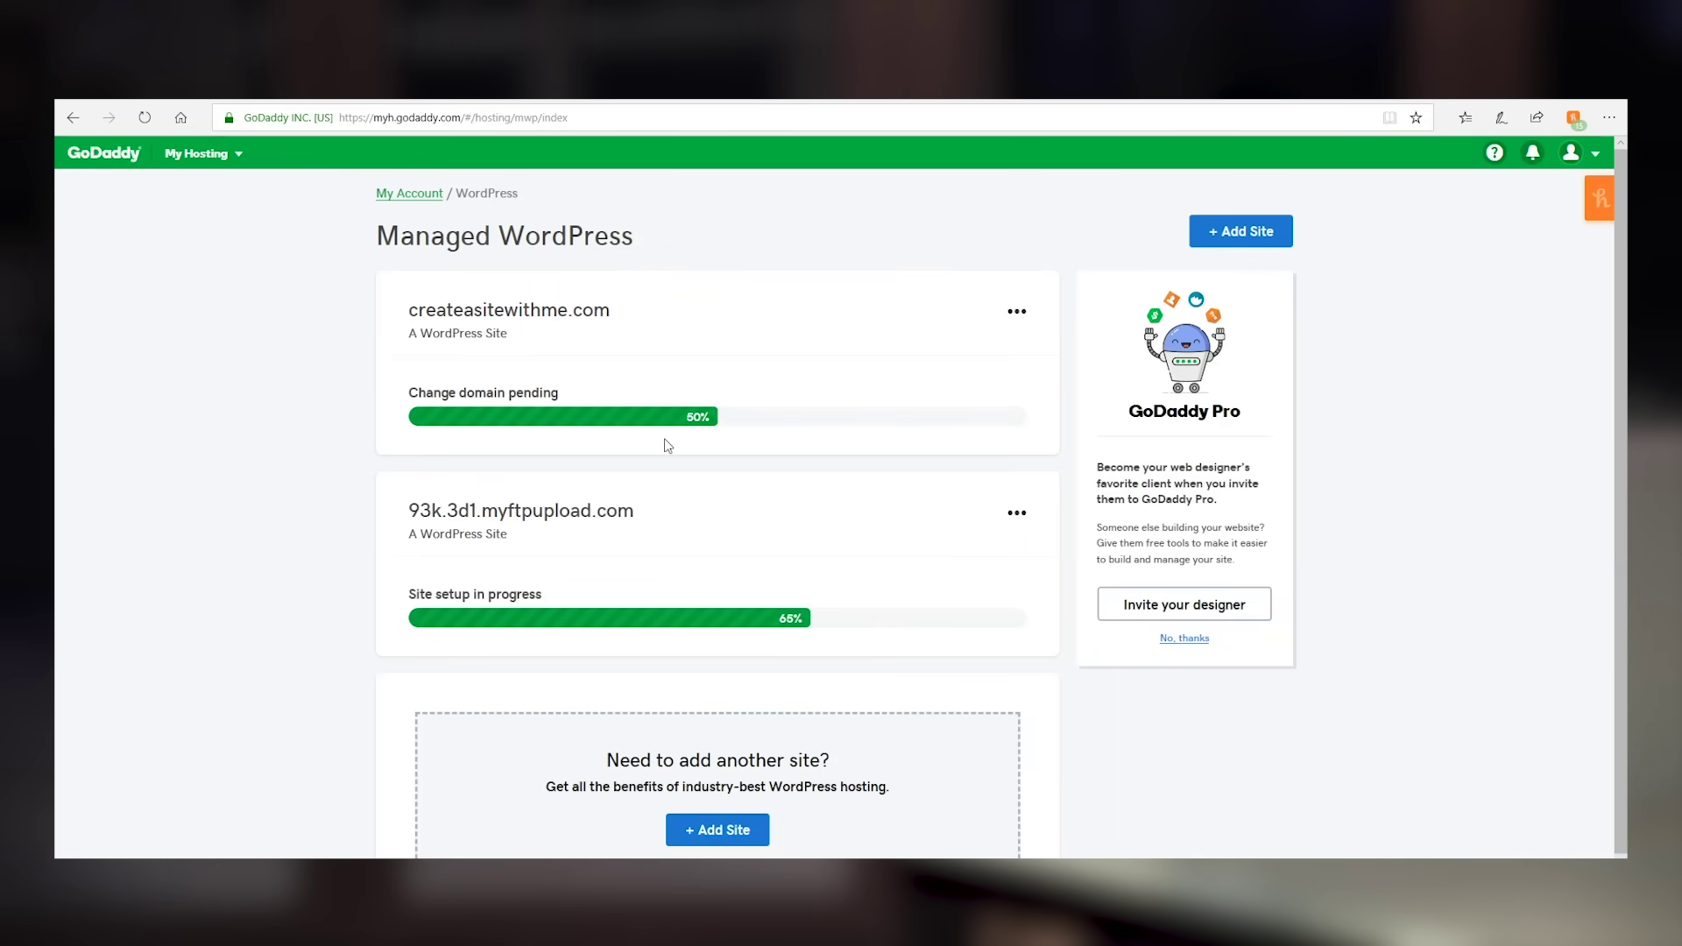
scroll(1194, 459, "down", 1)
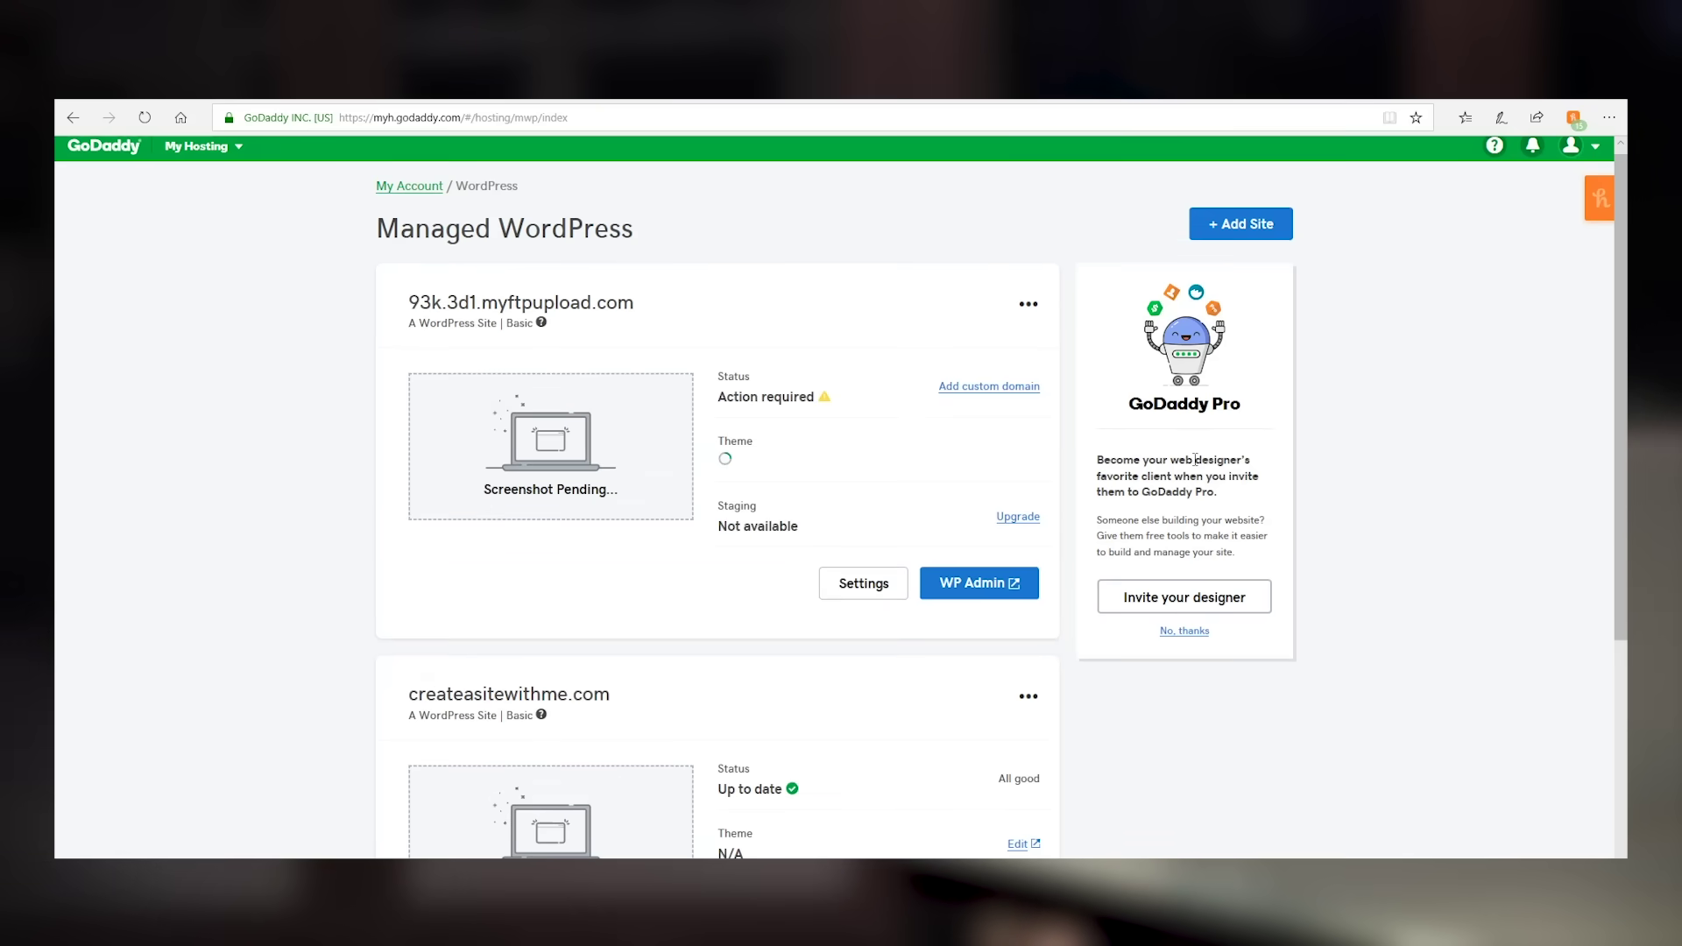
scroll(1195, 459, "down", 4)
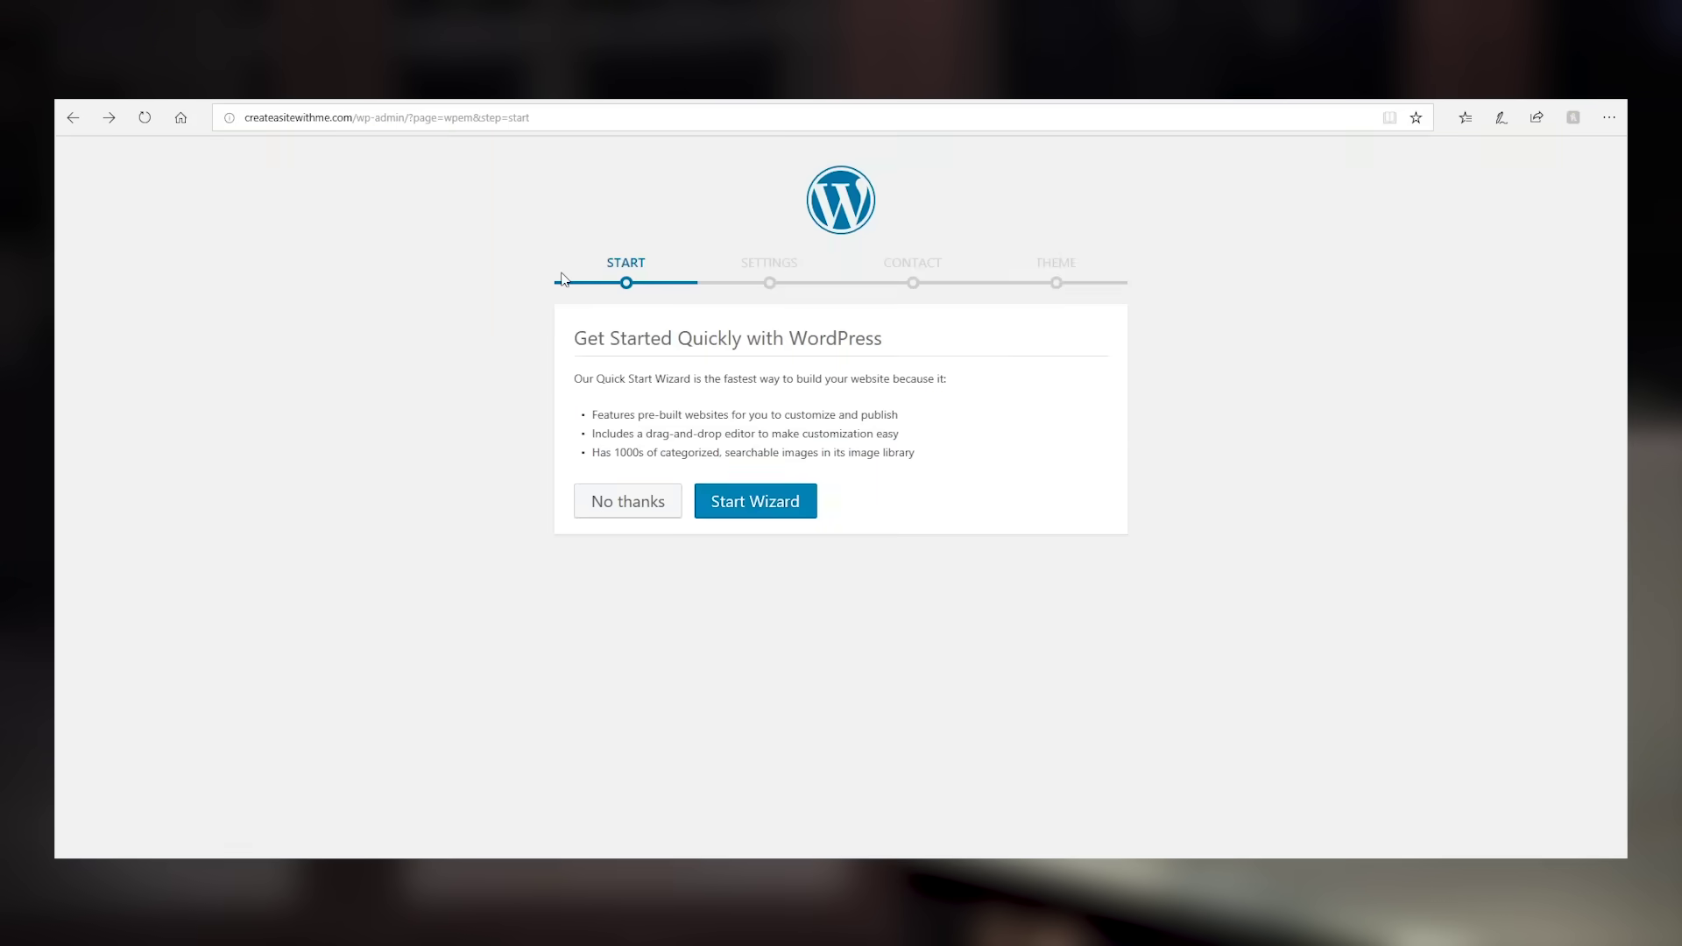
Skip the Quick Start Wizard and look over the default-themed homepage
left_click(636, 506)
left_click(747, 584)
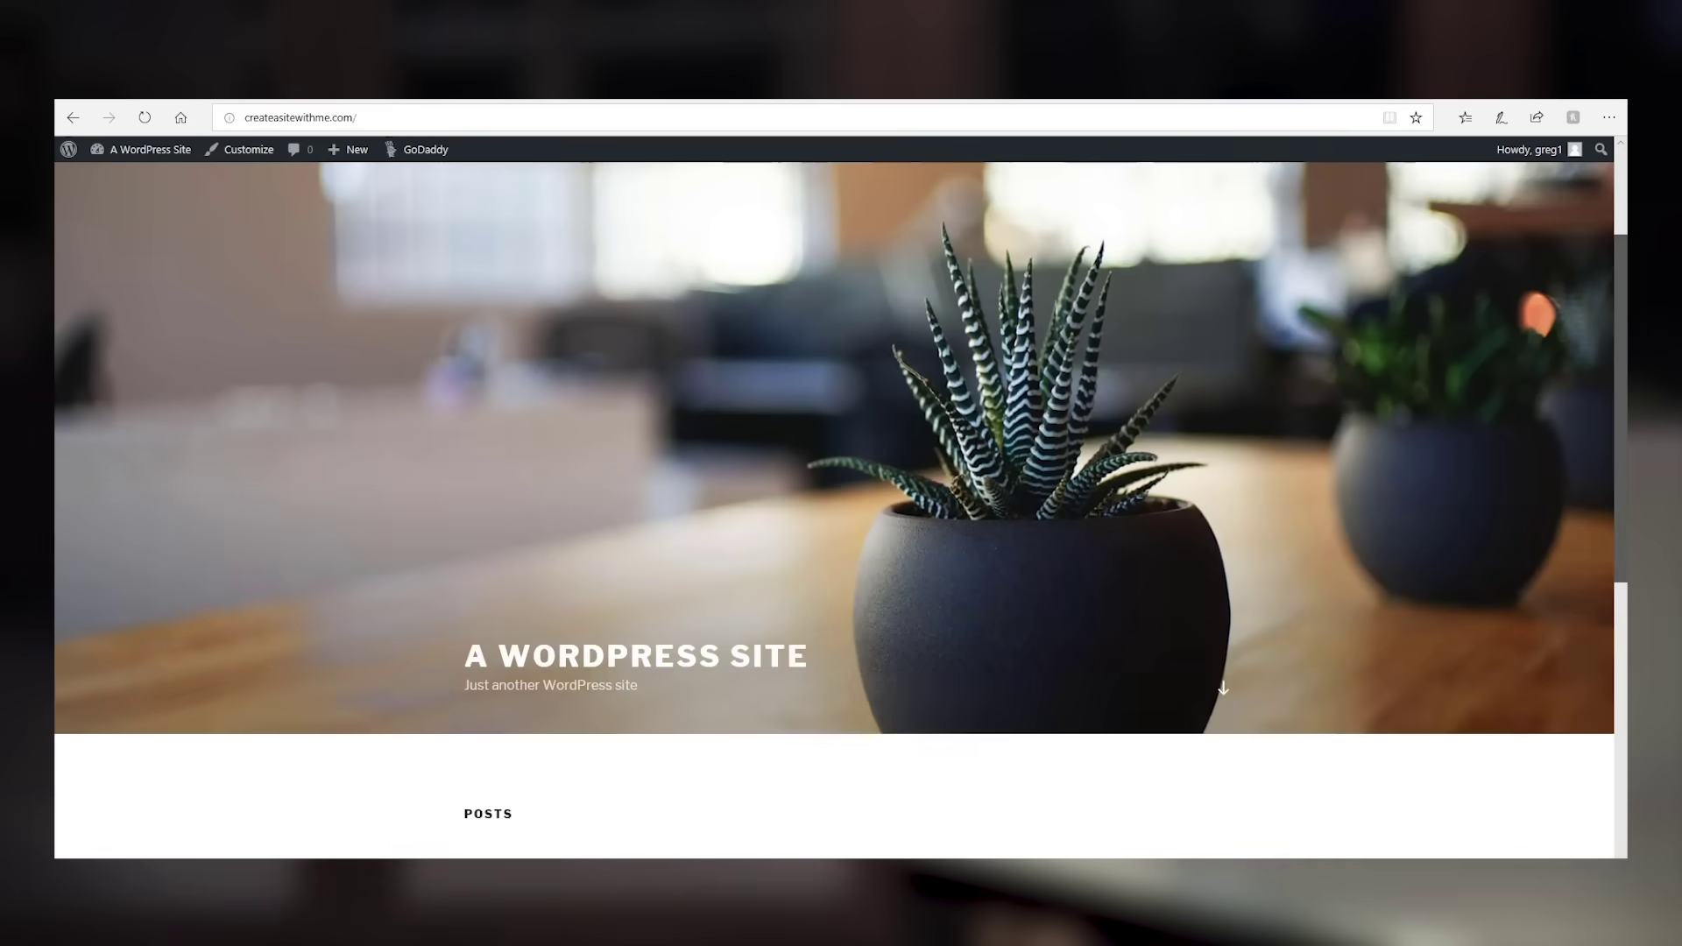
scroll(832, 508, "down", 10)
scroll(832, 508, "up", 10)
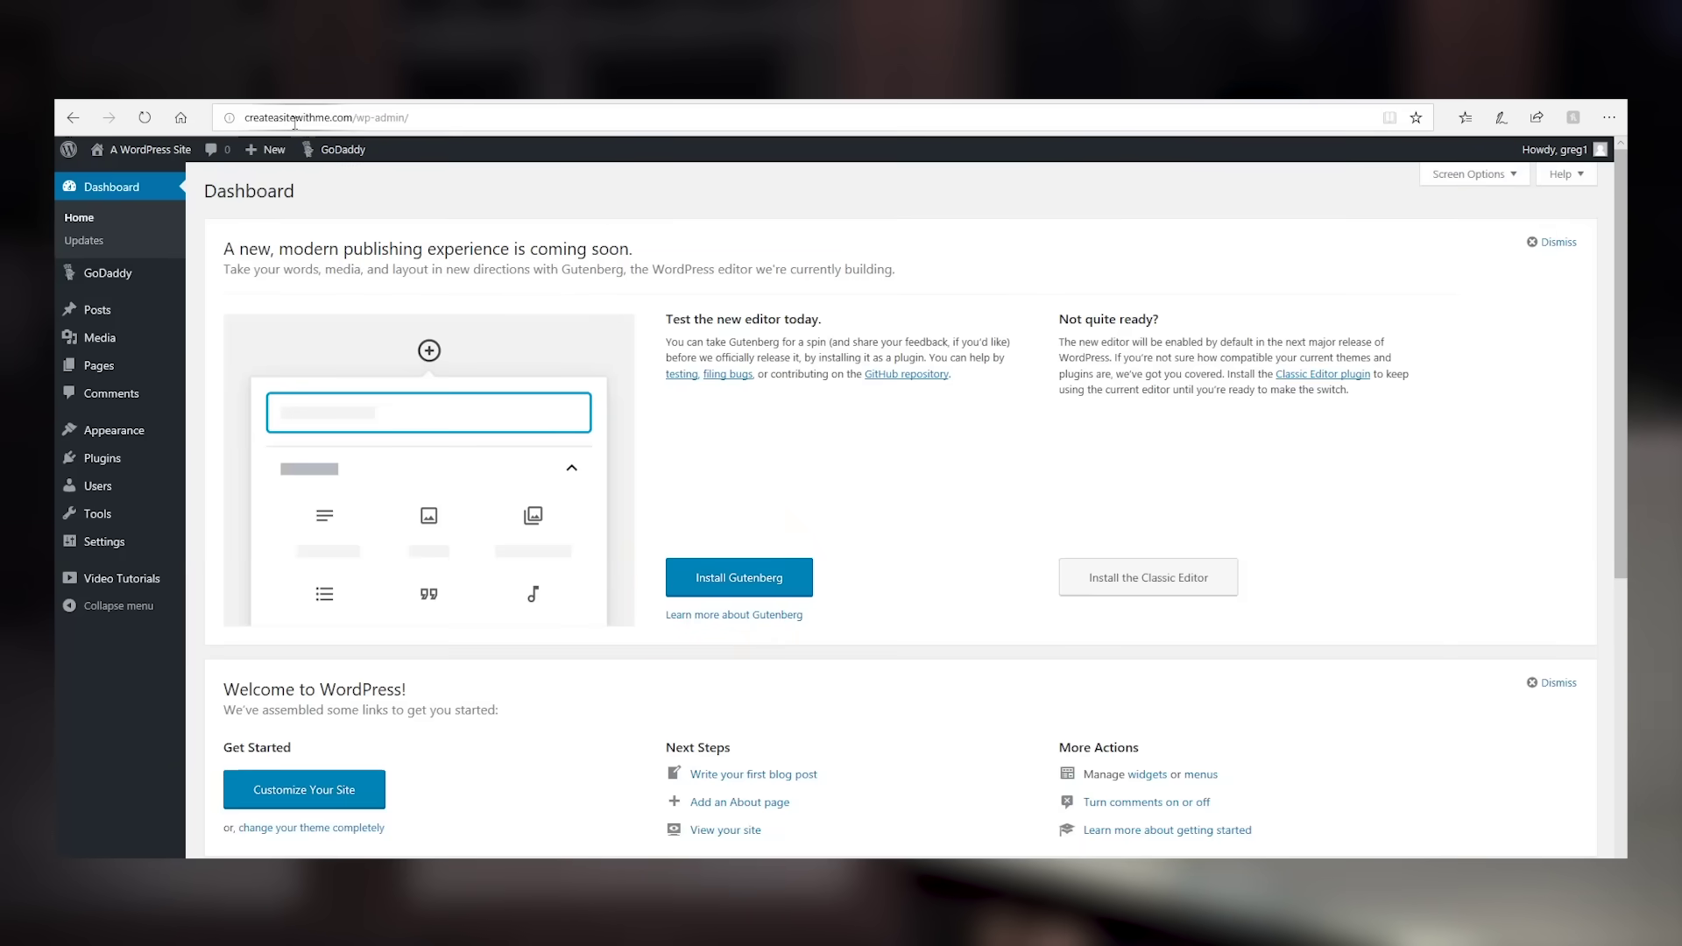
Edit the address bar to go to createasitewithme.com/wp-admin
left_click(247, 119)
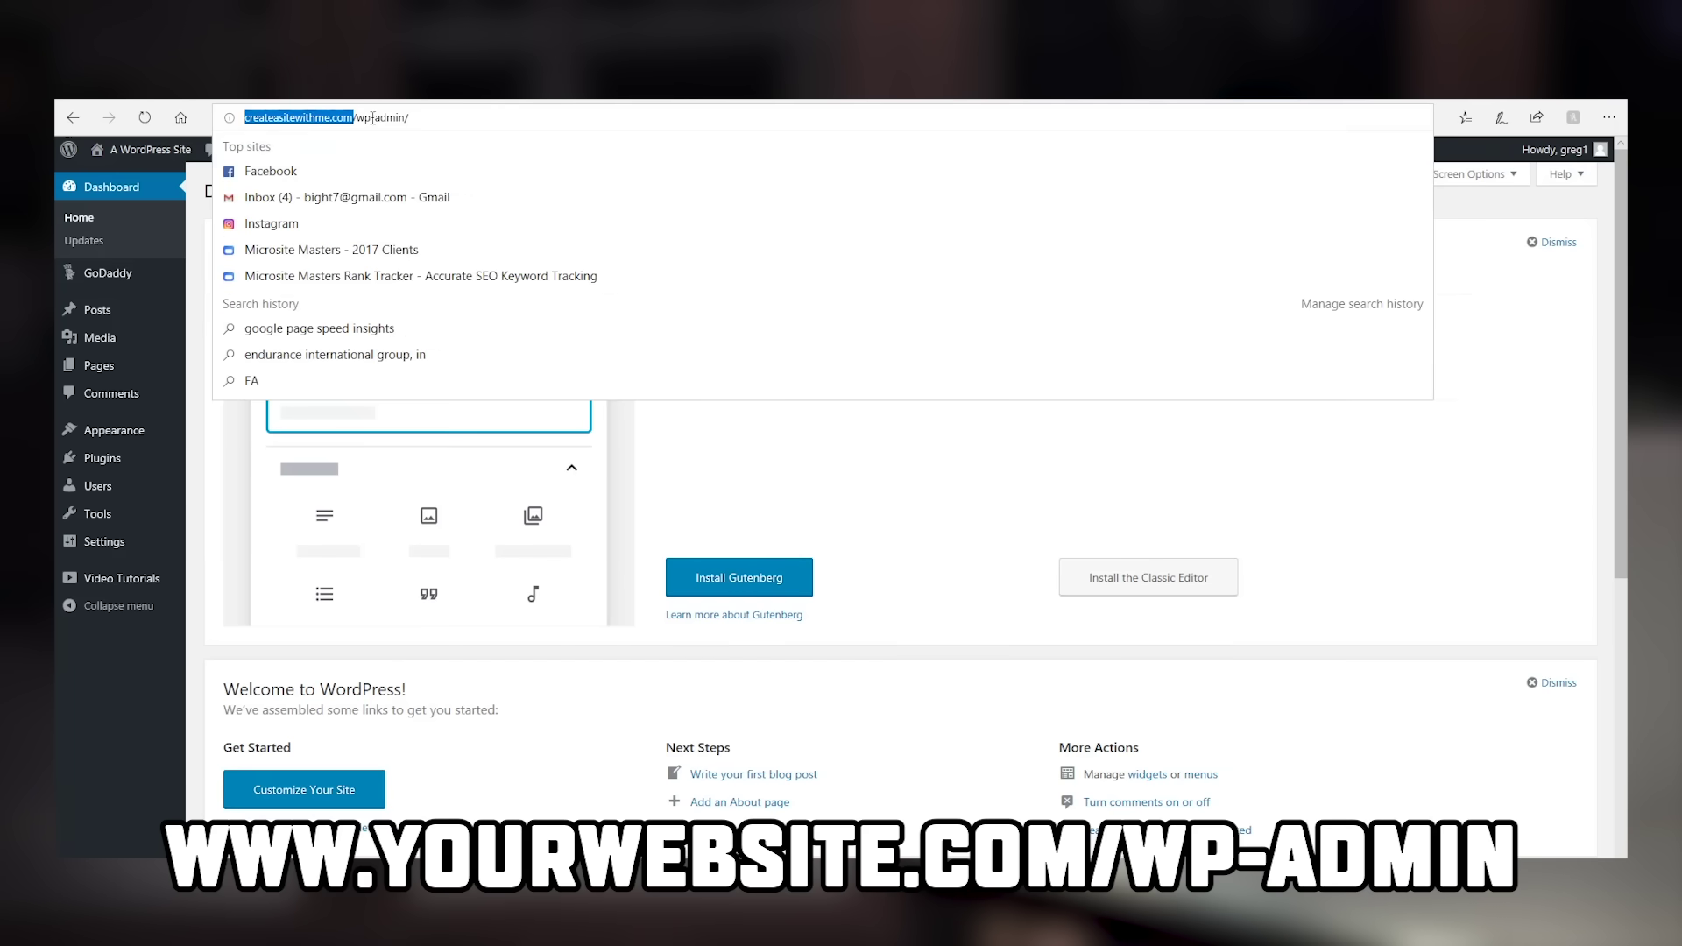
left_click(360, 117)
left_click_drag(360, 118, 411, 118)
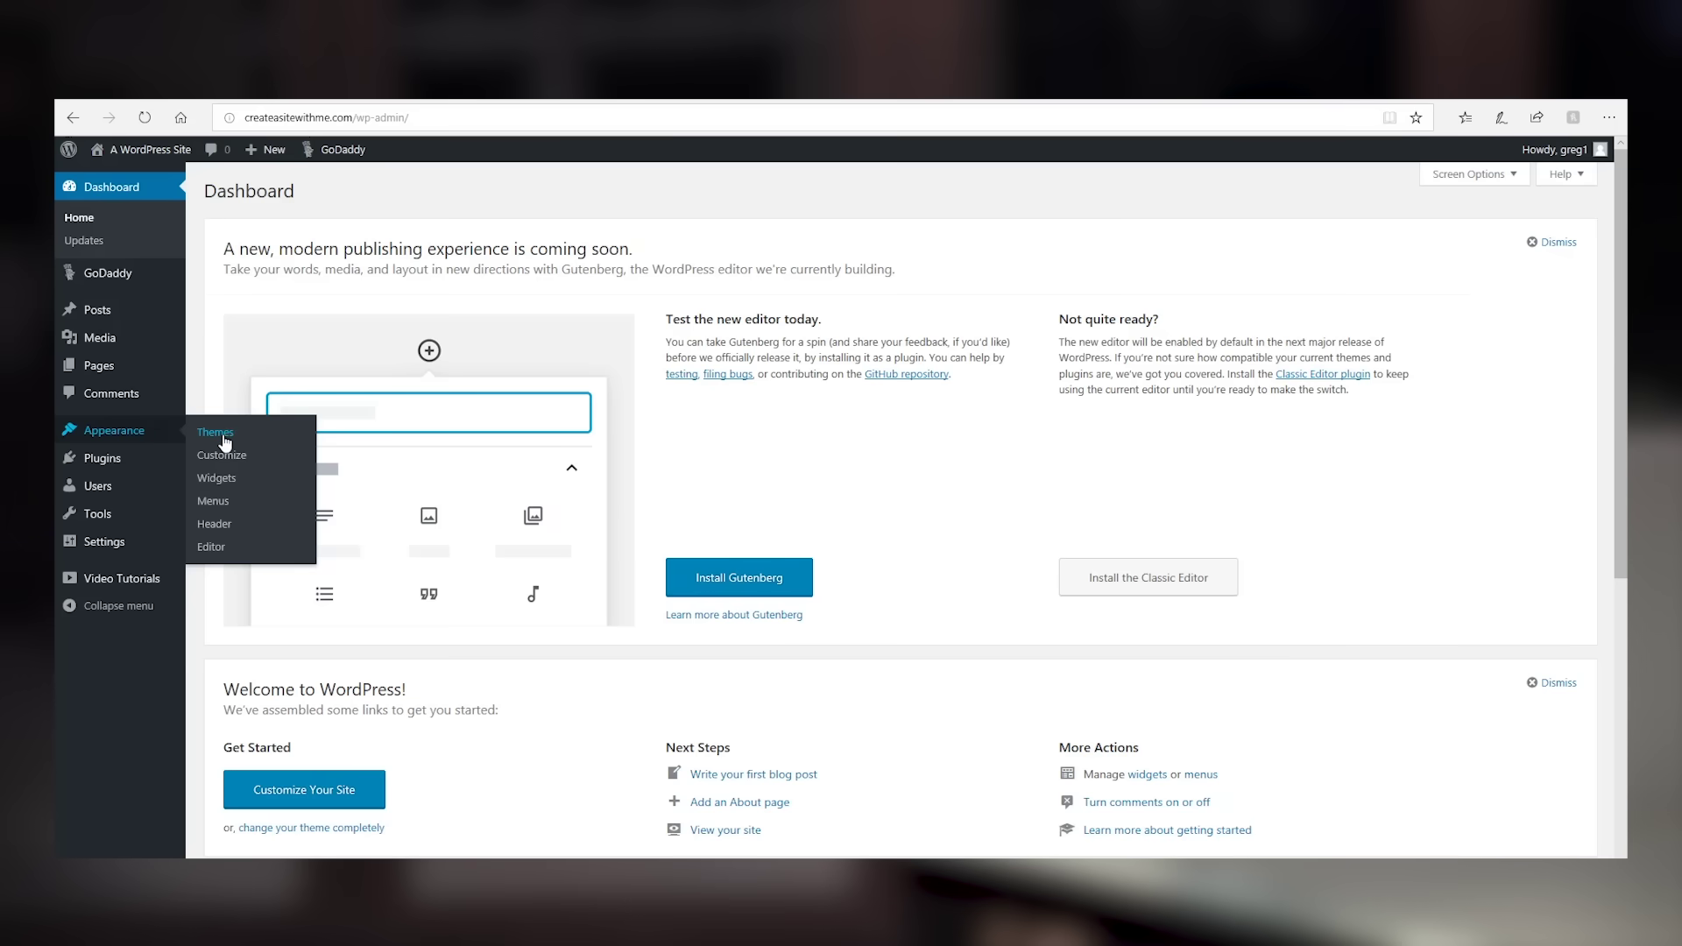
Find Astra under Add New themes, install and activate it, then reload the Themes page
left_click(224, 443)
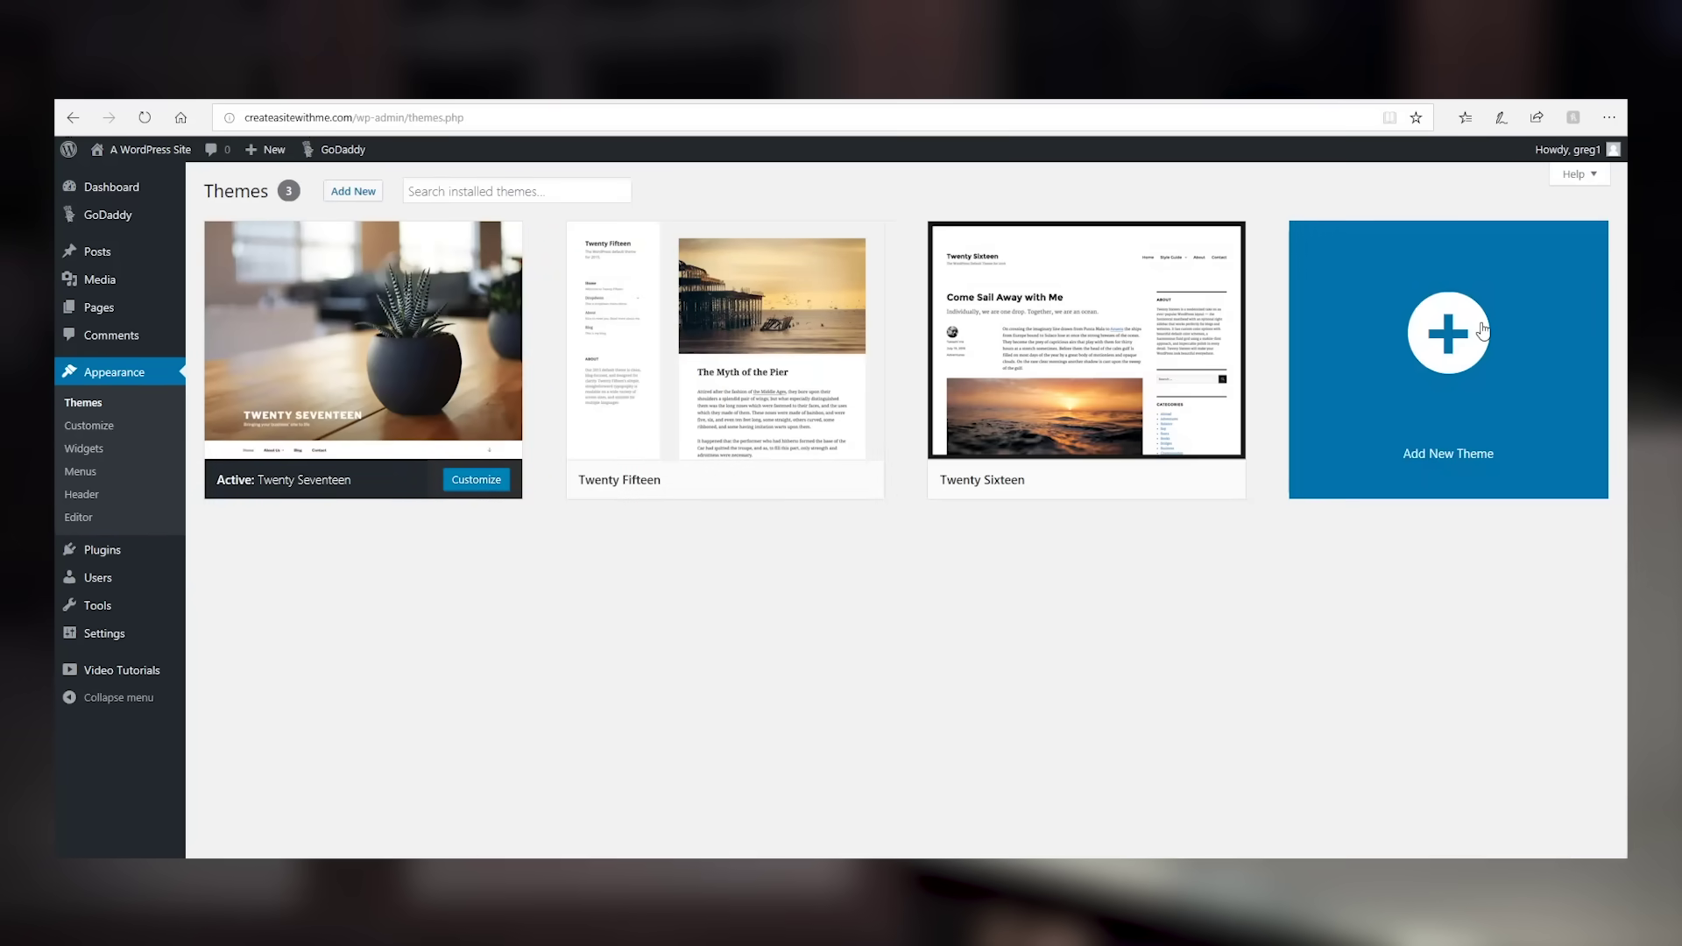
left_click(1454, 353)
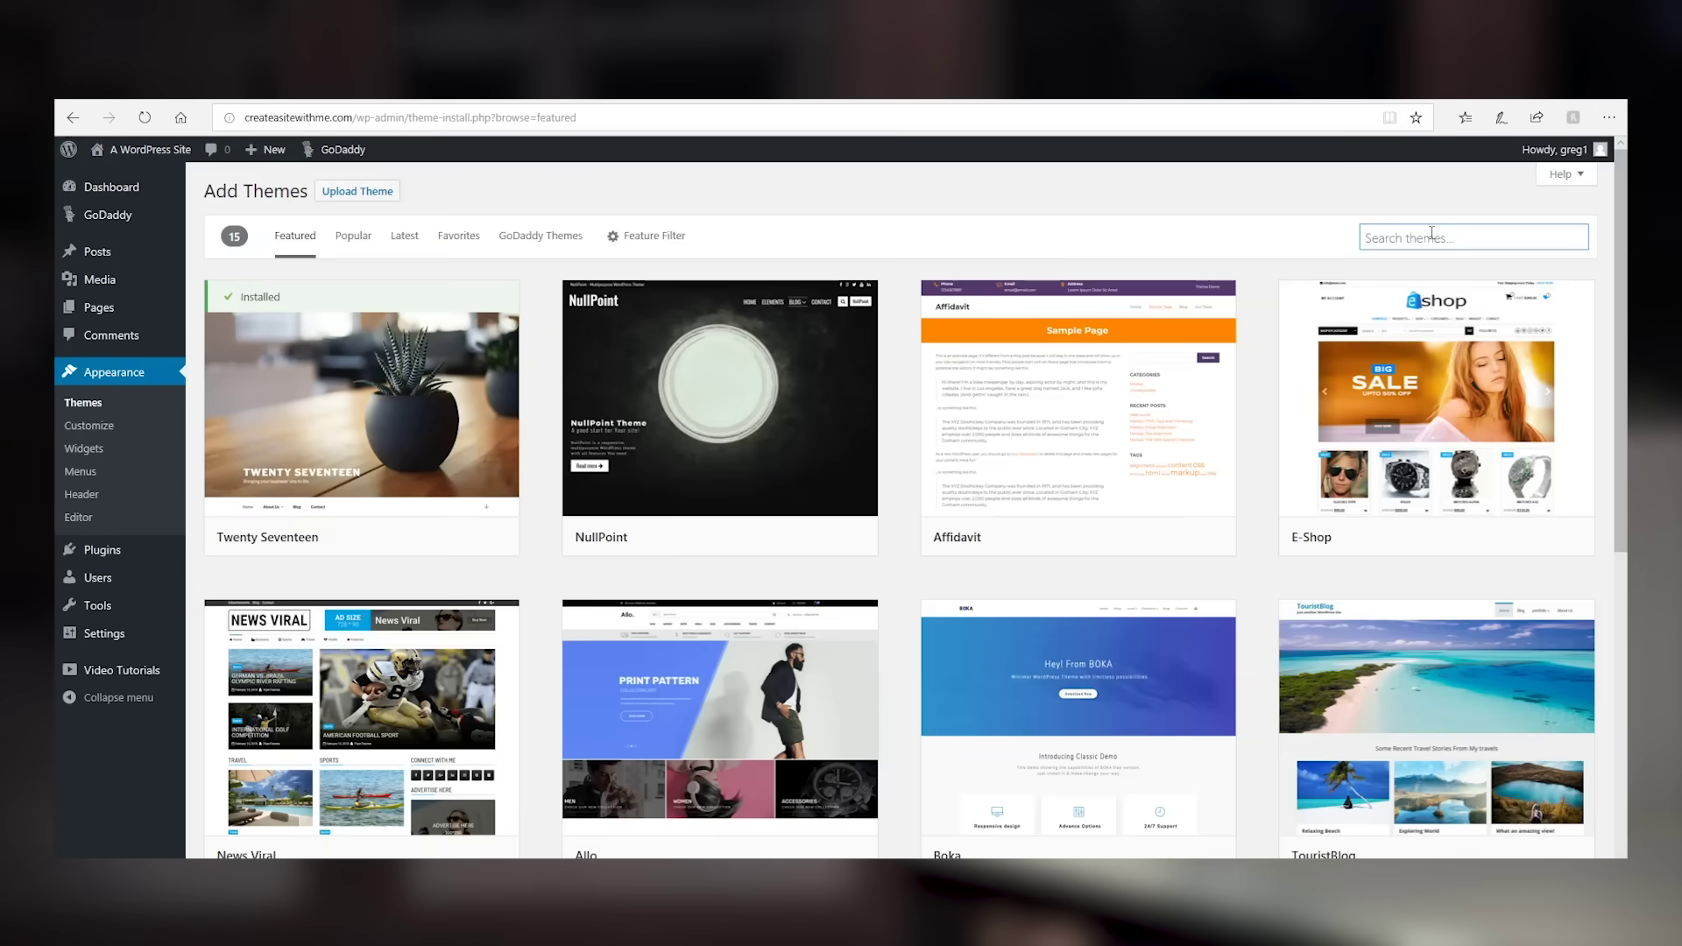
left_click(1431, 234)
type("astra")
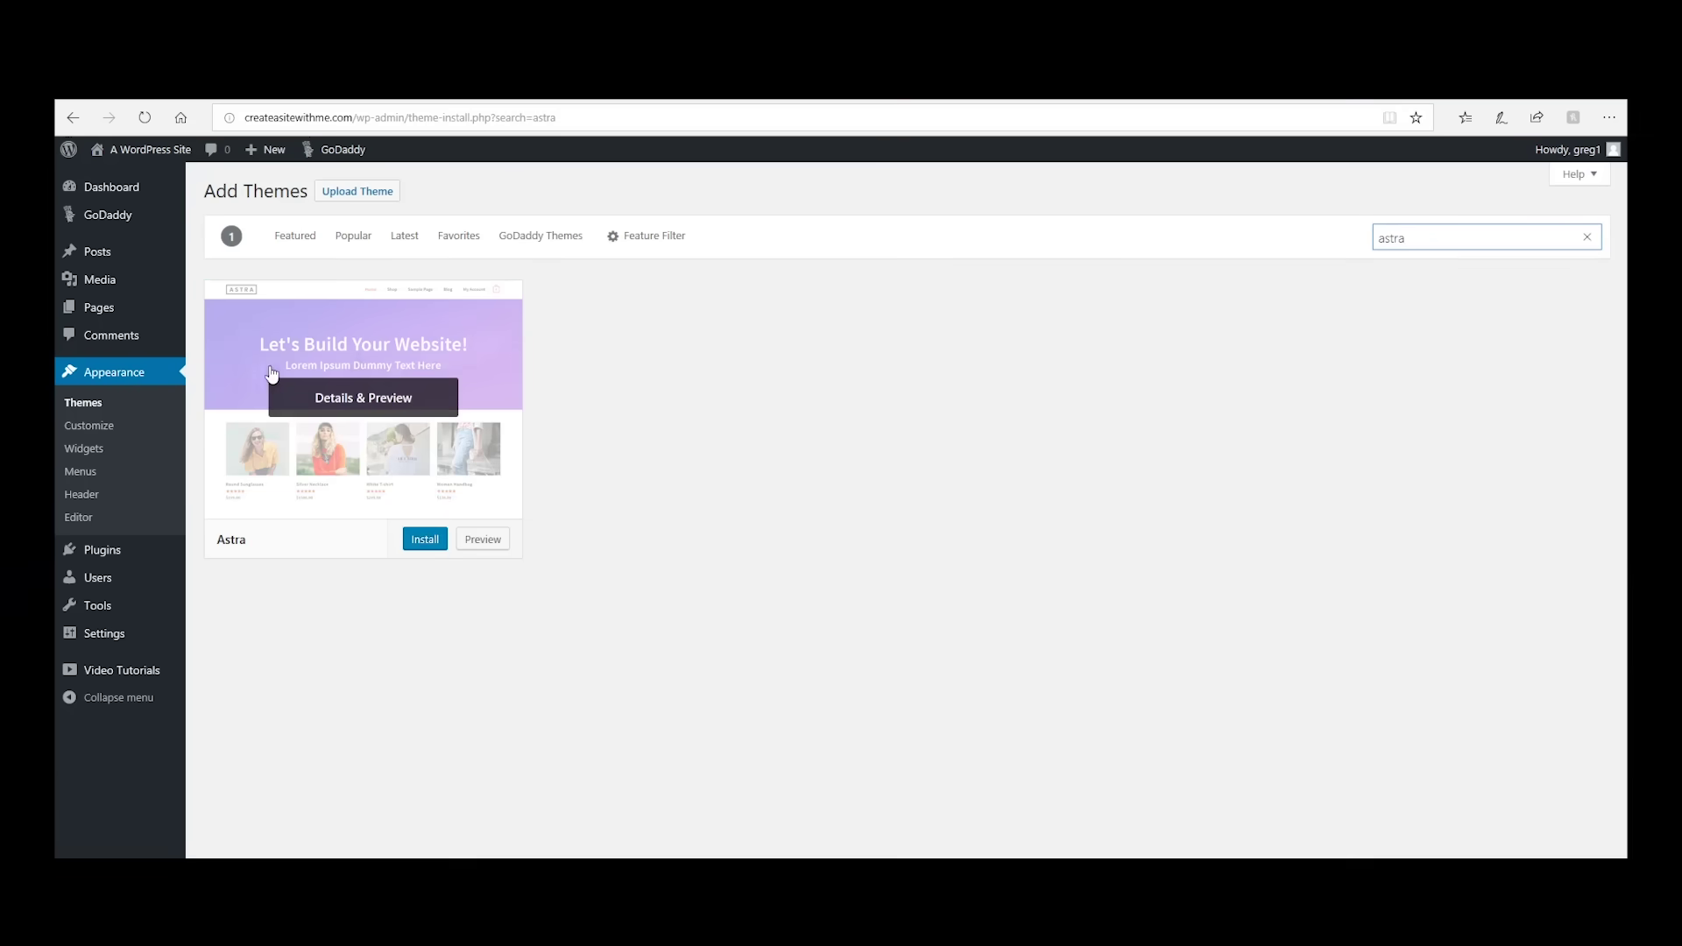
left_click(428, 543)
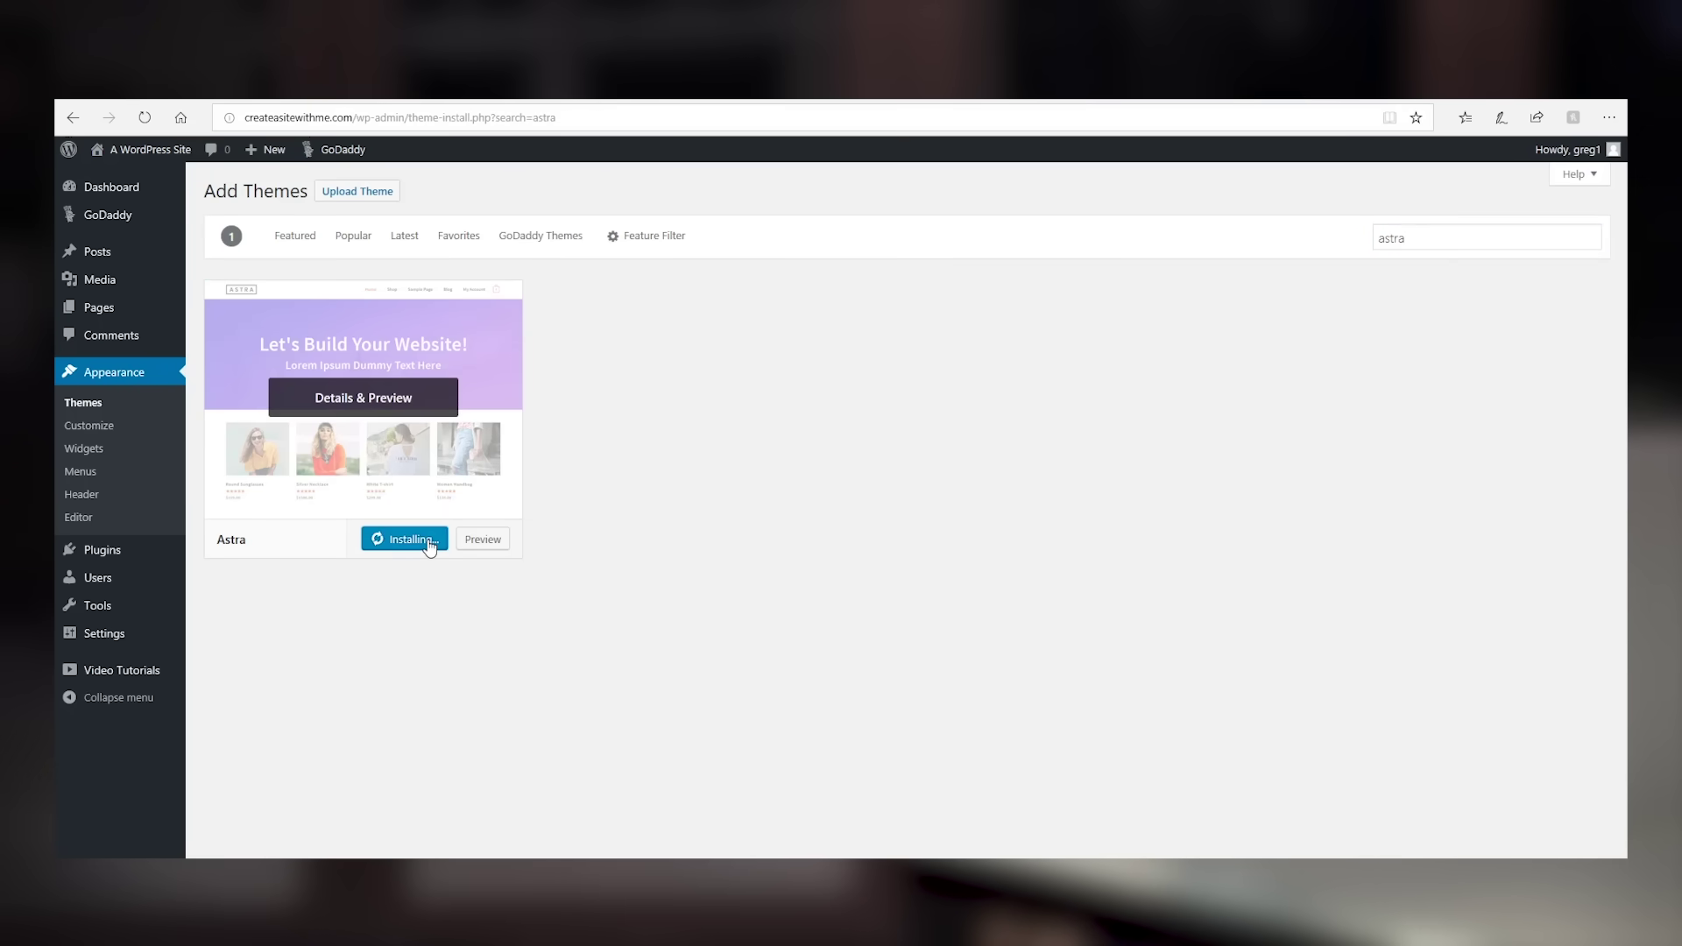
left_click(399, 540)
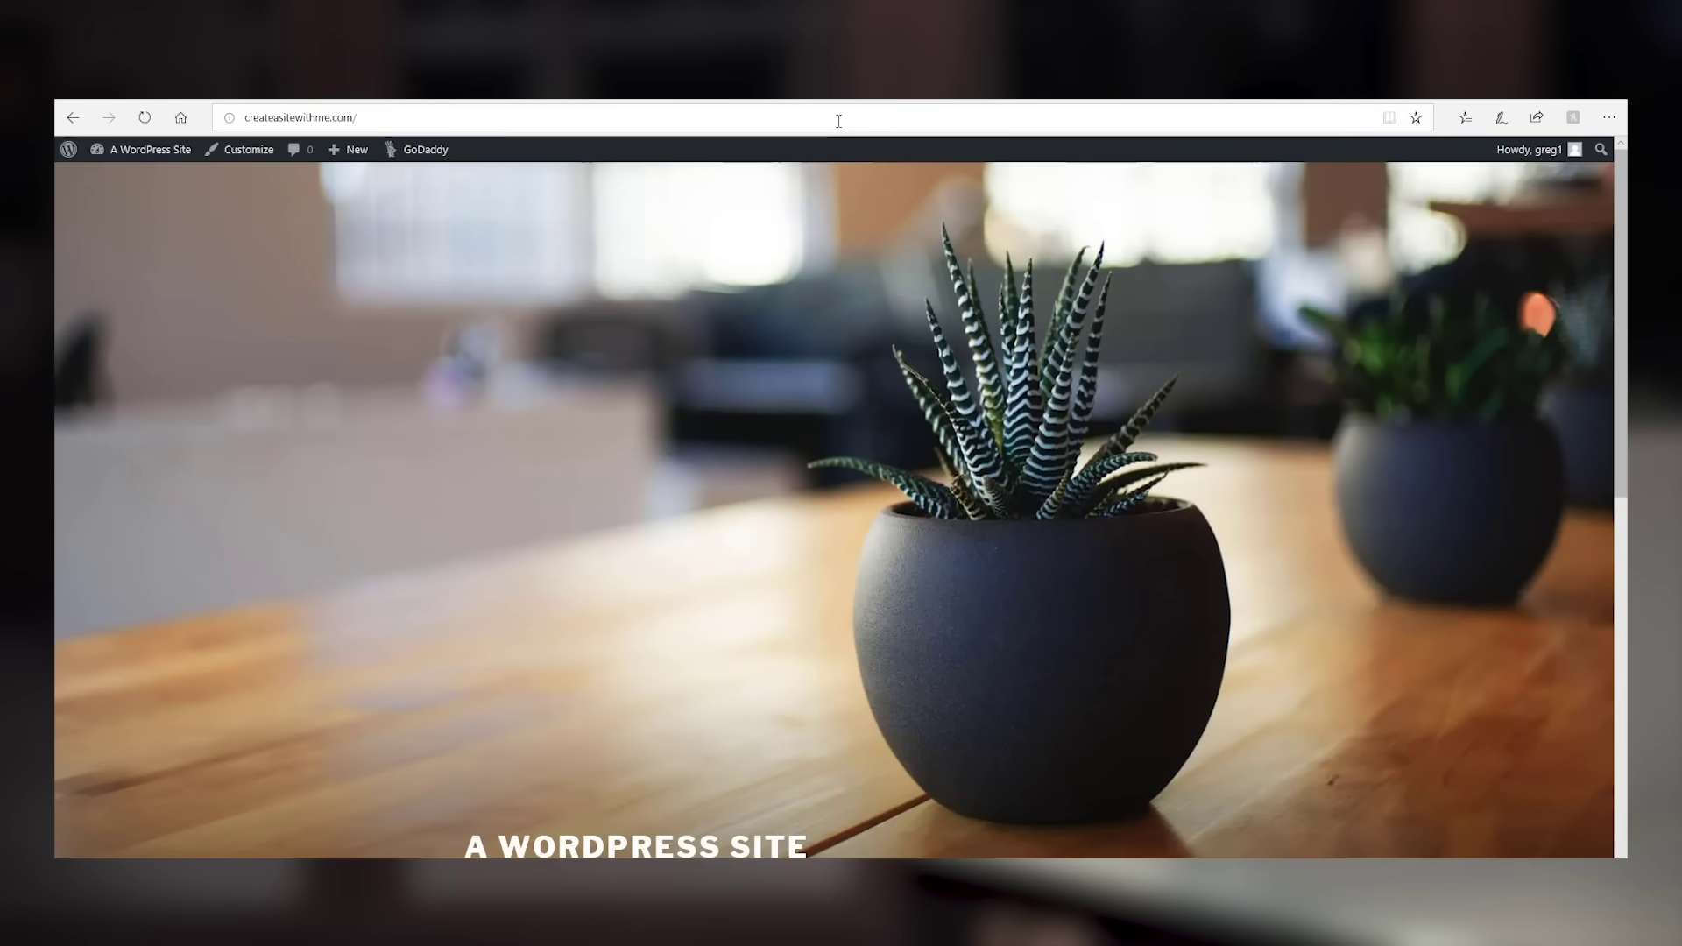
left_click(839, 121)
key("Return")
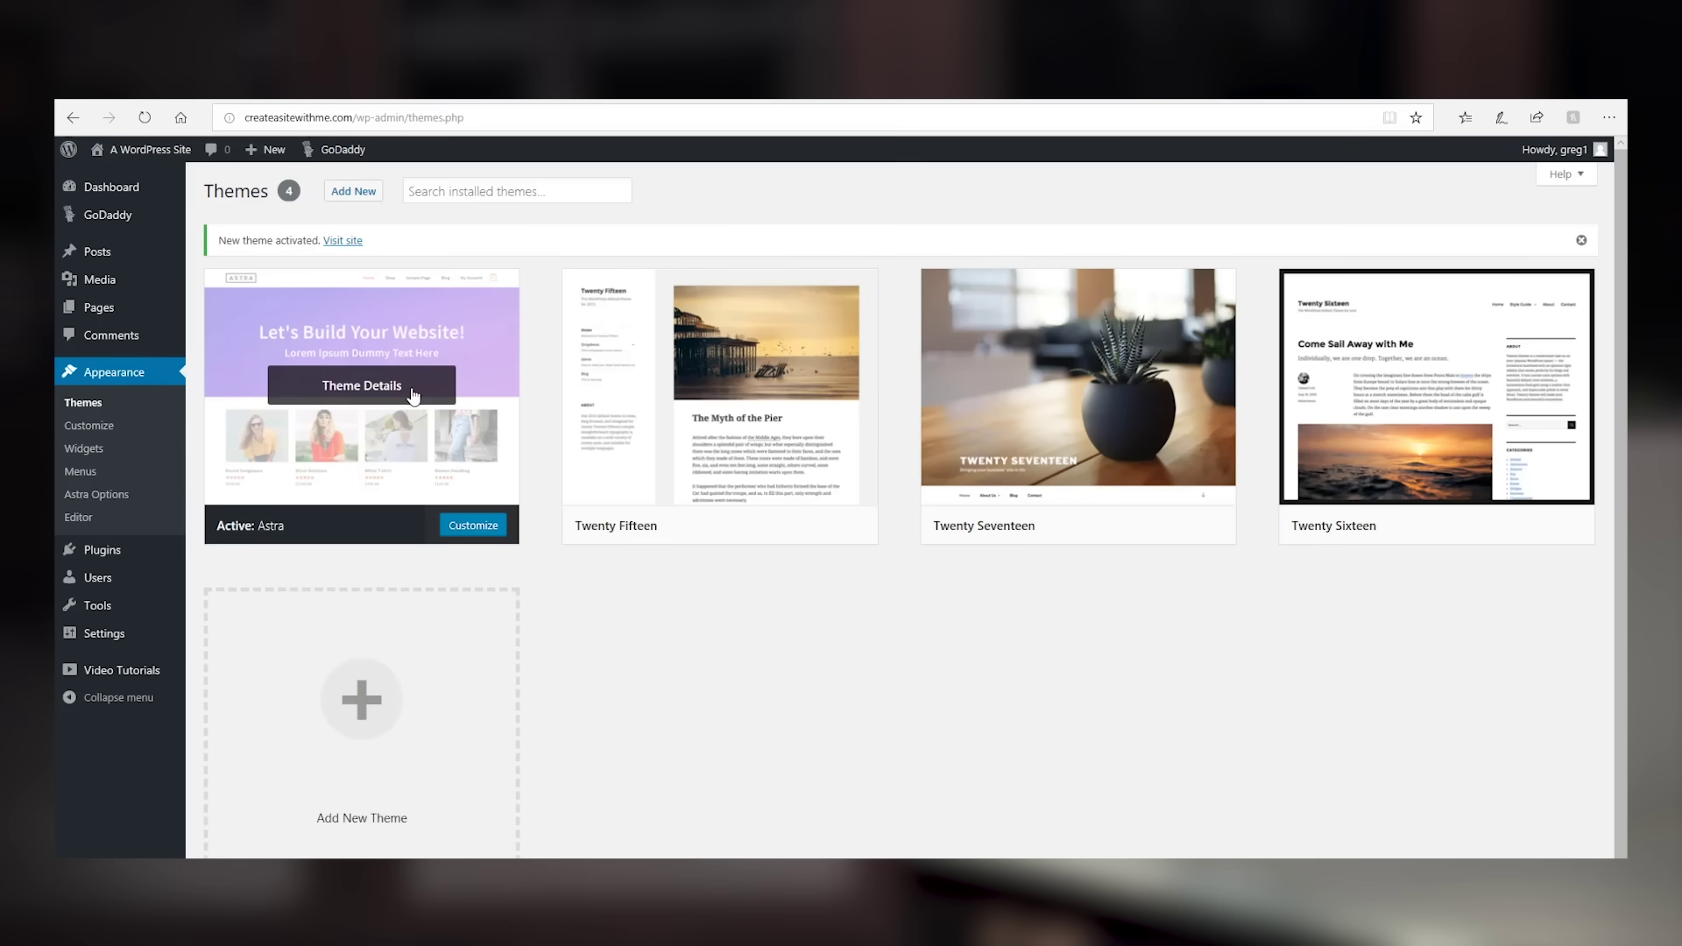
Search plugins for 'astra', install and activate Astra Starter Sites, and open its template library
mouse_move(167, 552)
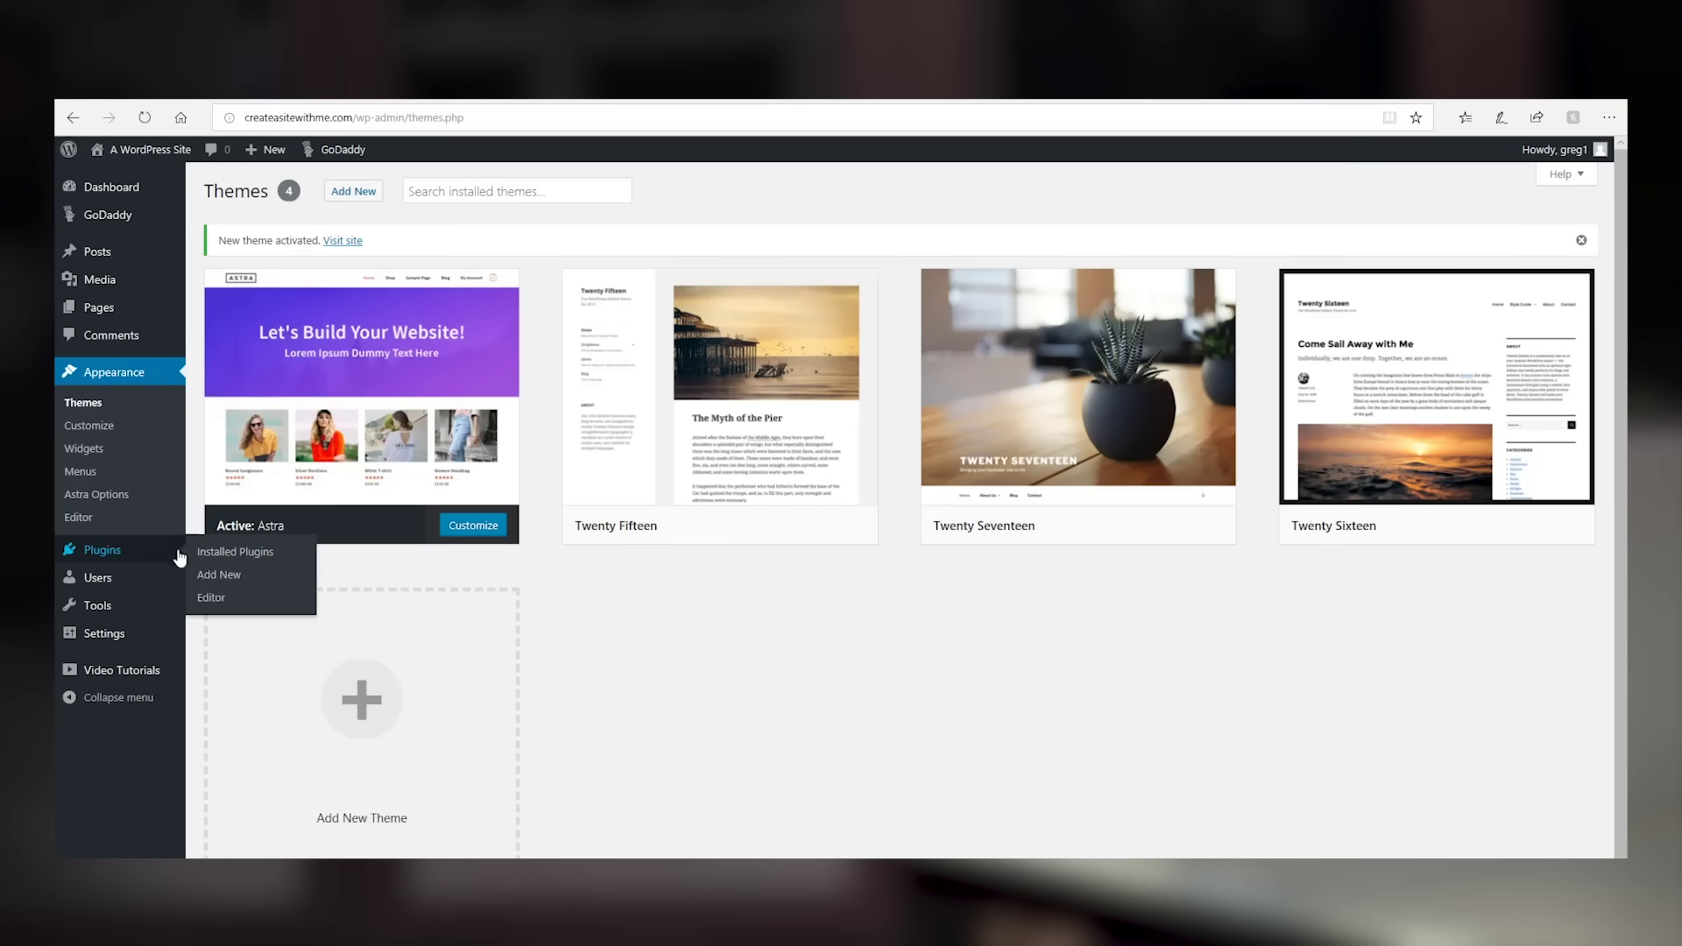
left_click(215, 576)
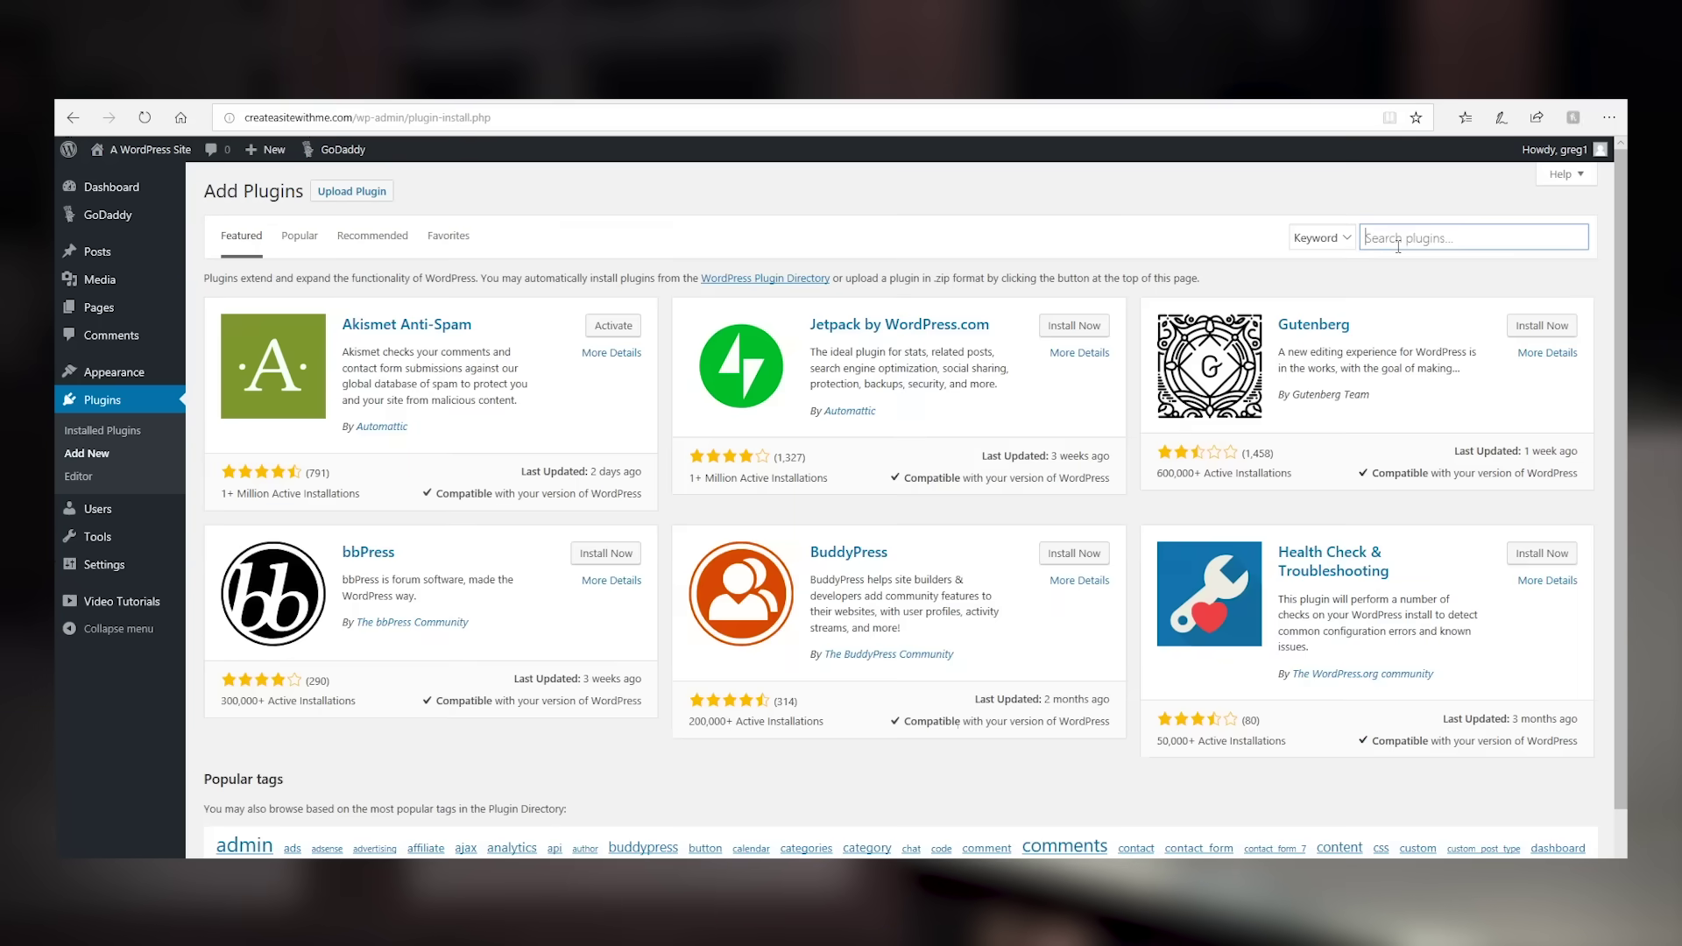
left_click(1397, 242)
type("astra")
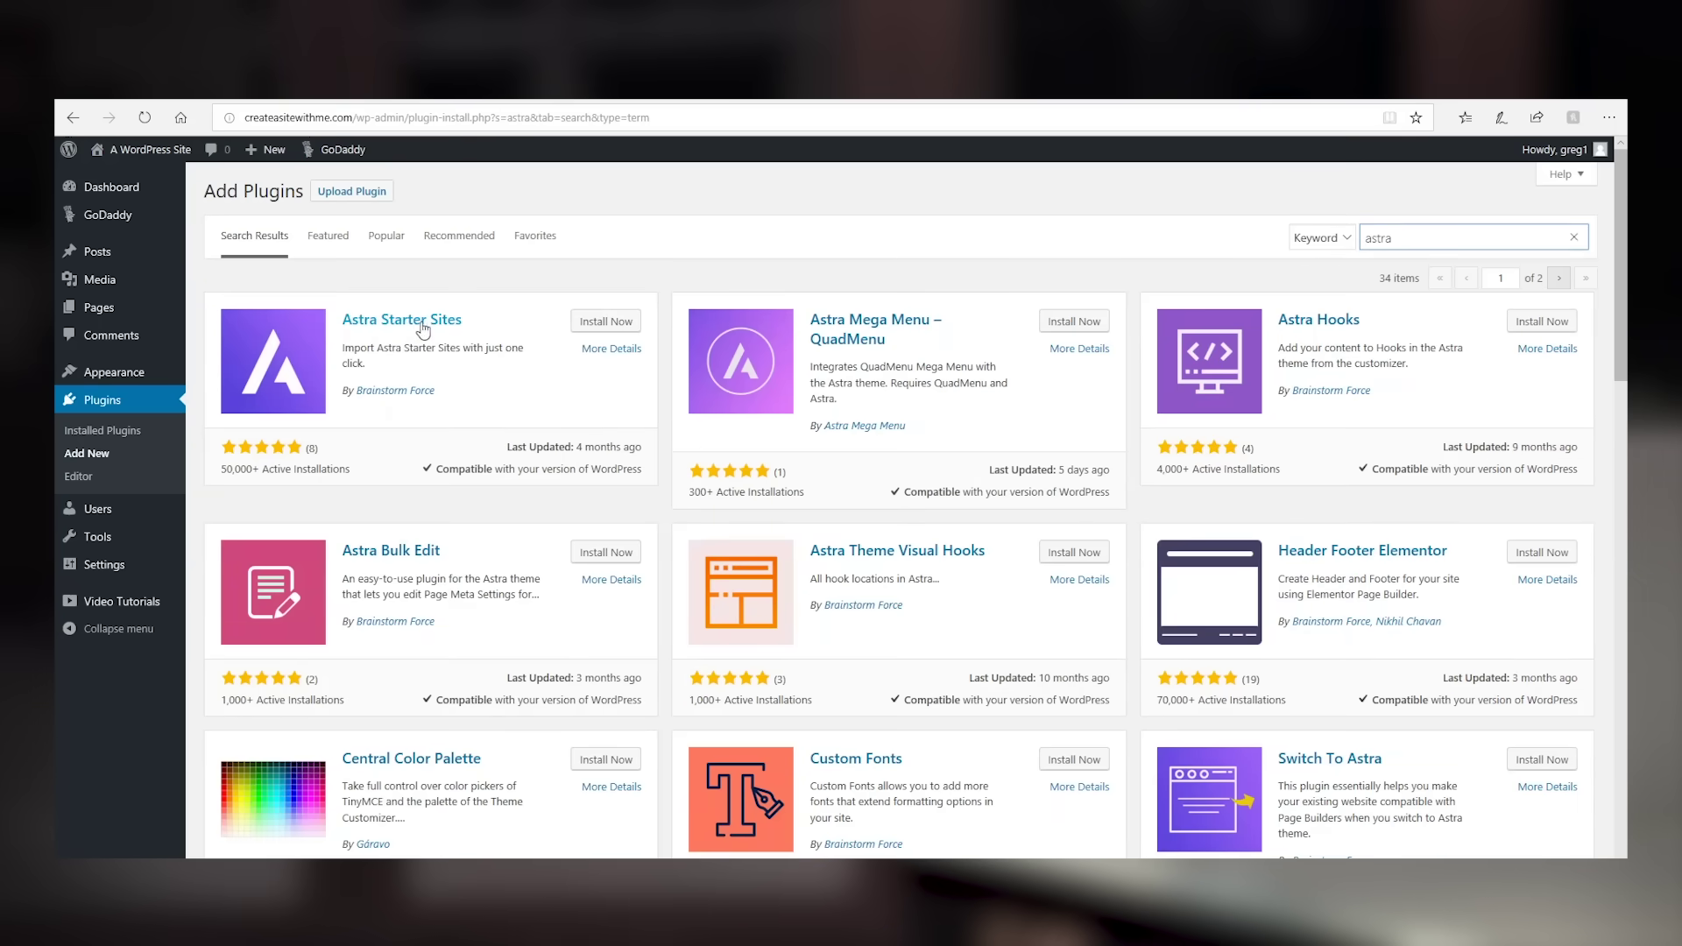
left_click(606, 322)
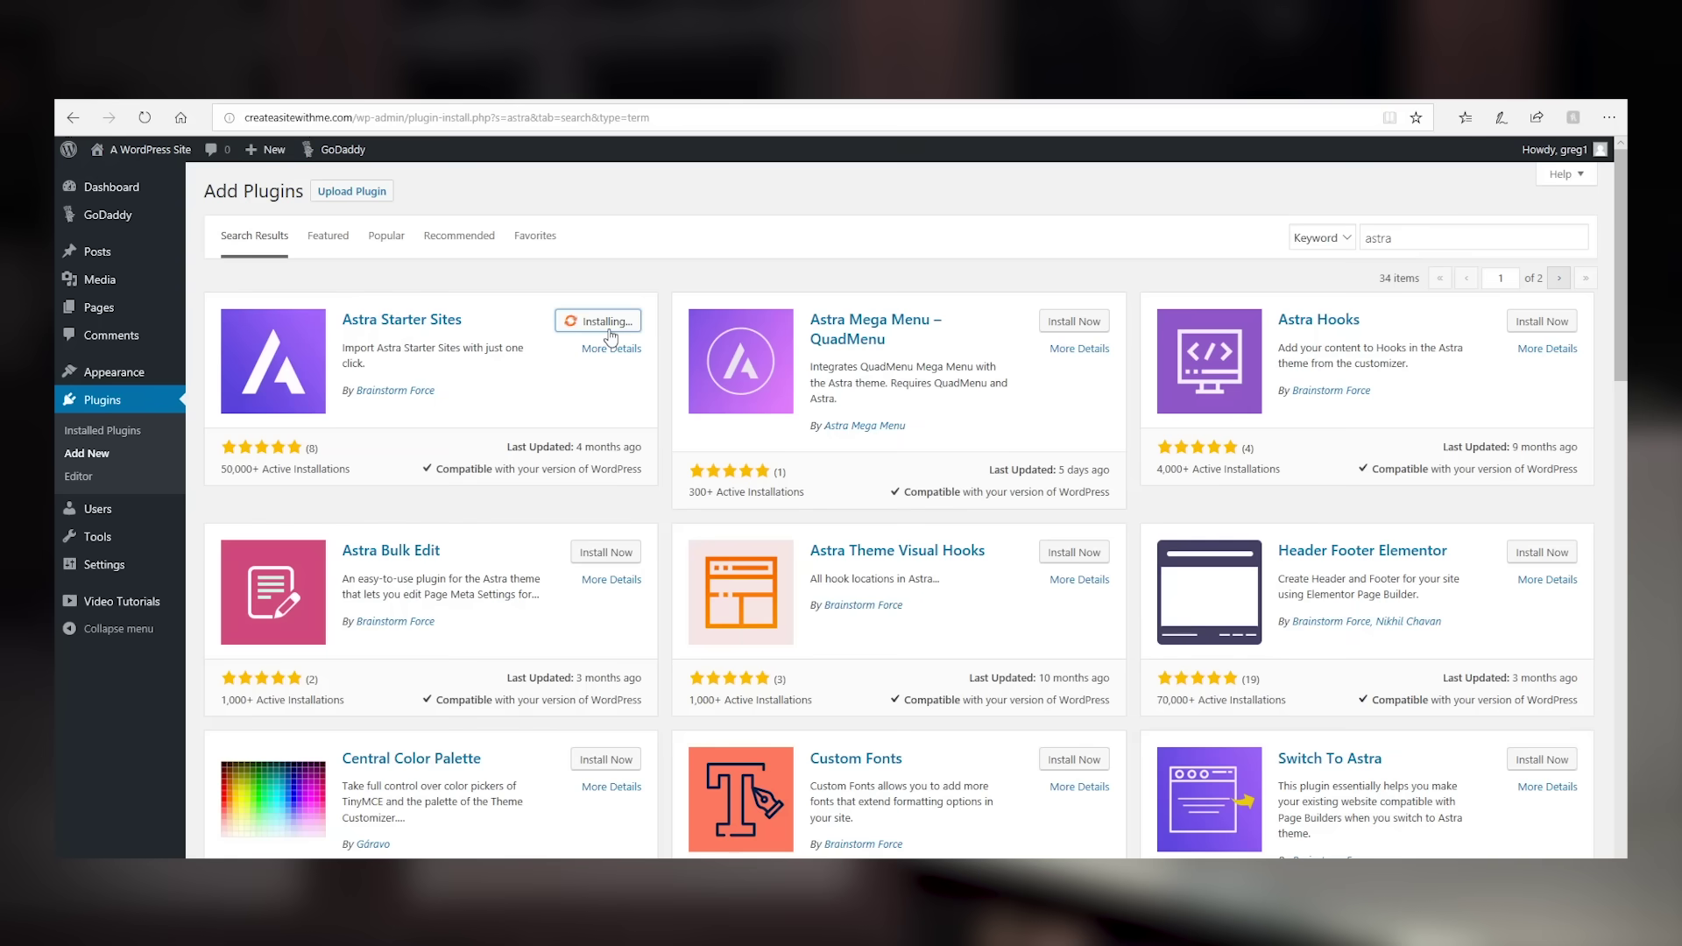
left_click(606, 321)
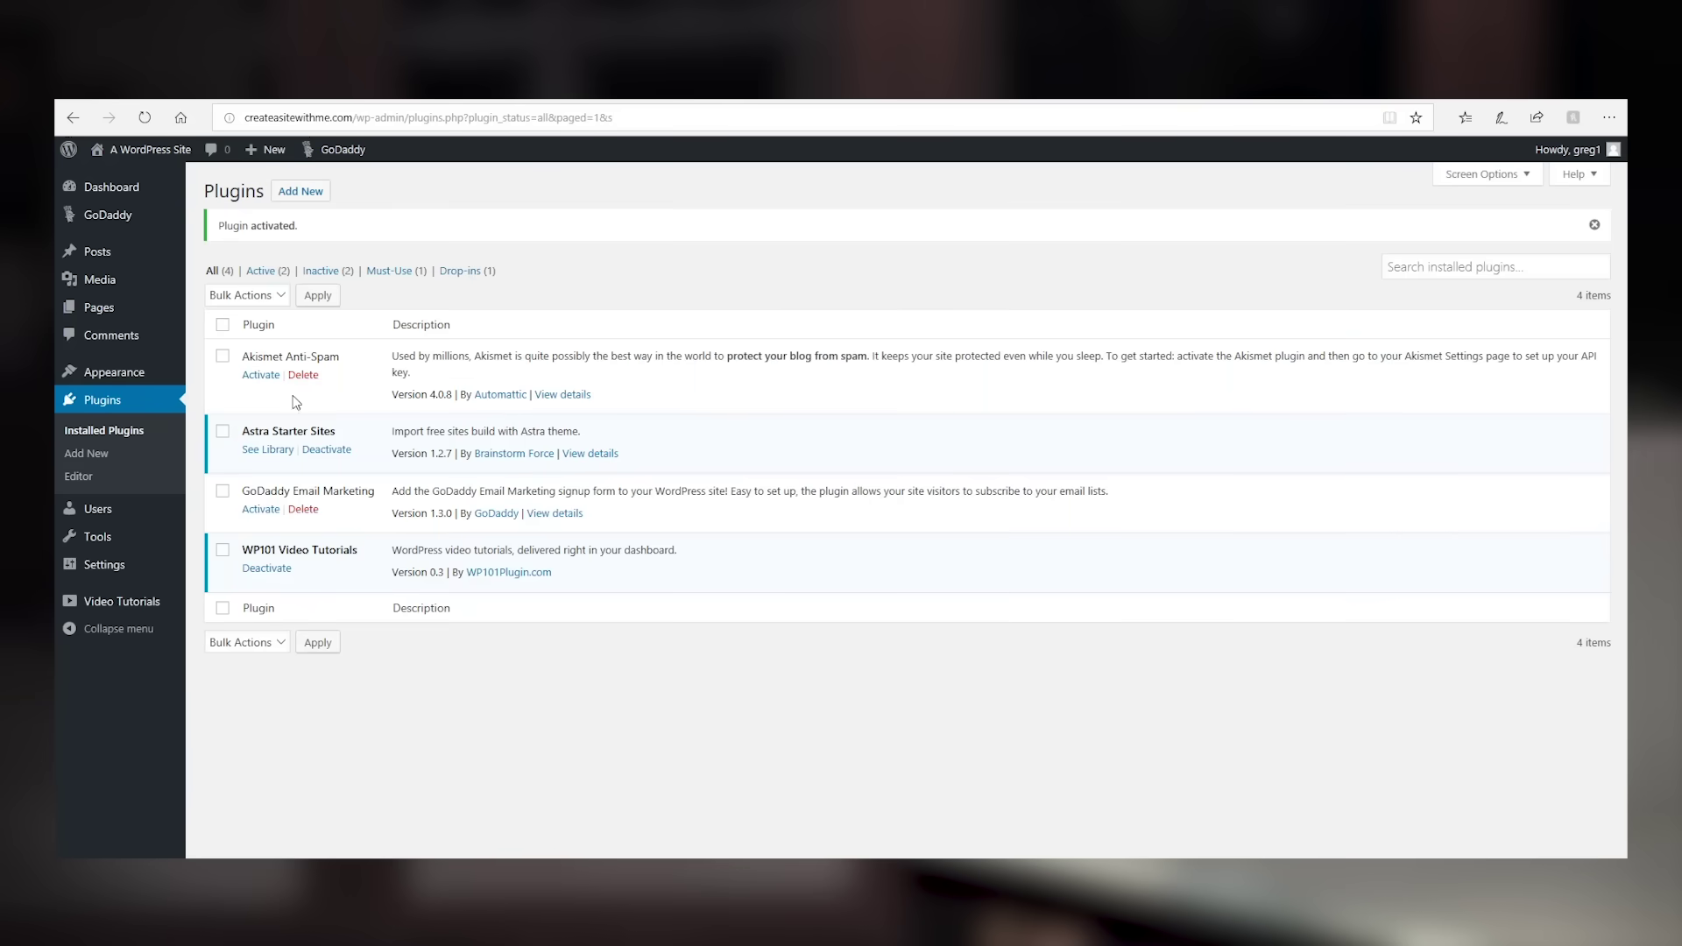
left_click(268, 450)
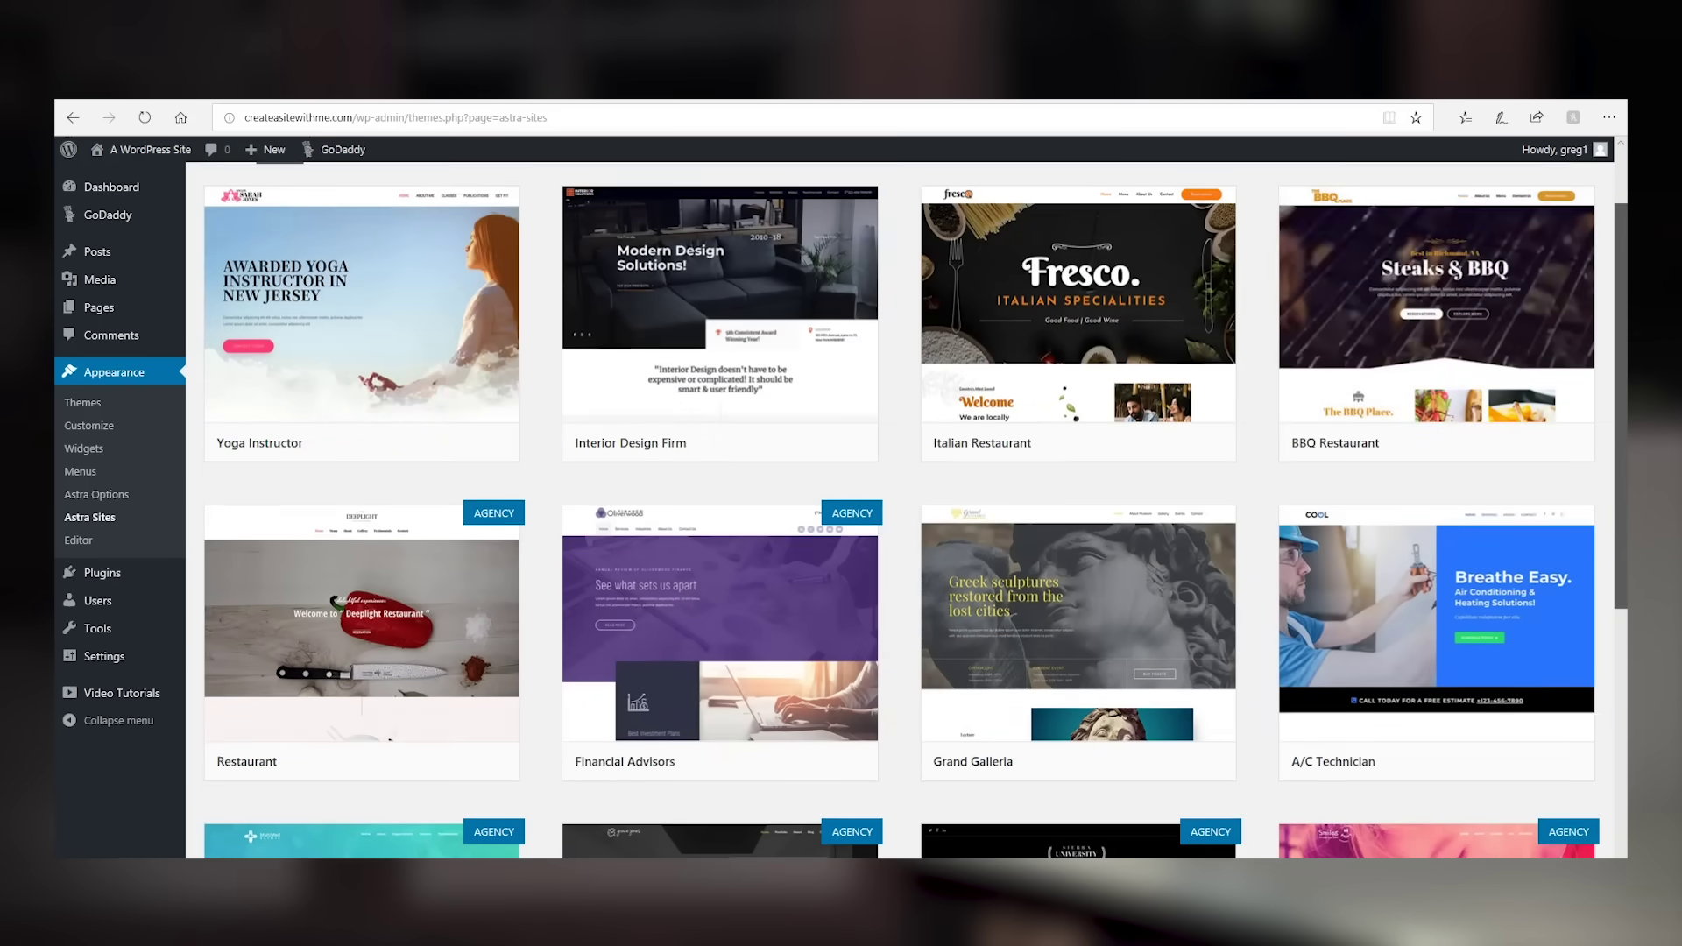
scroll(911, 508, "down", 7)
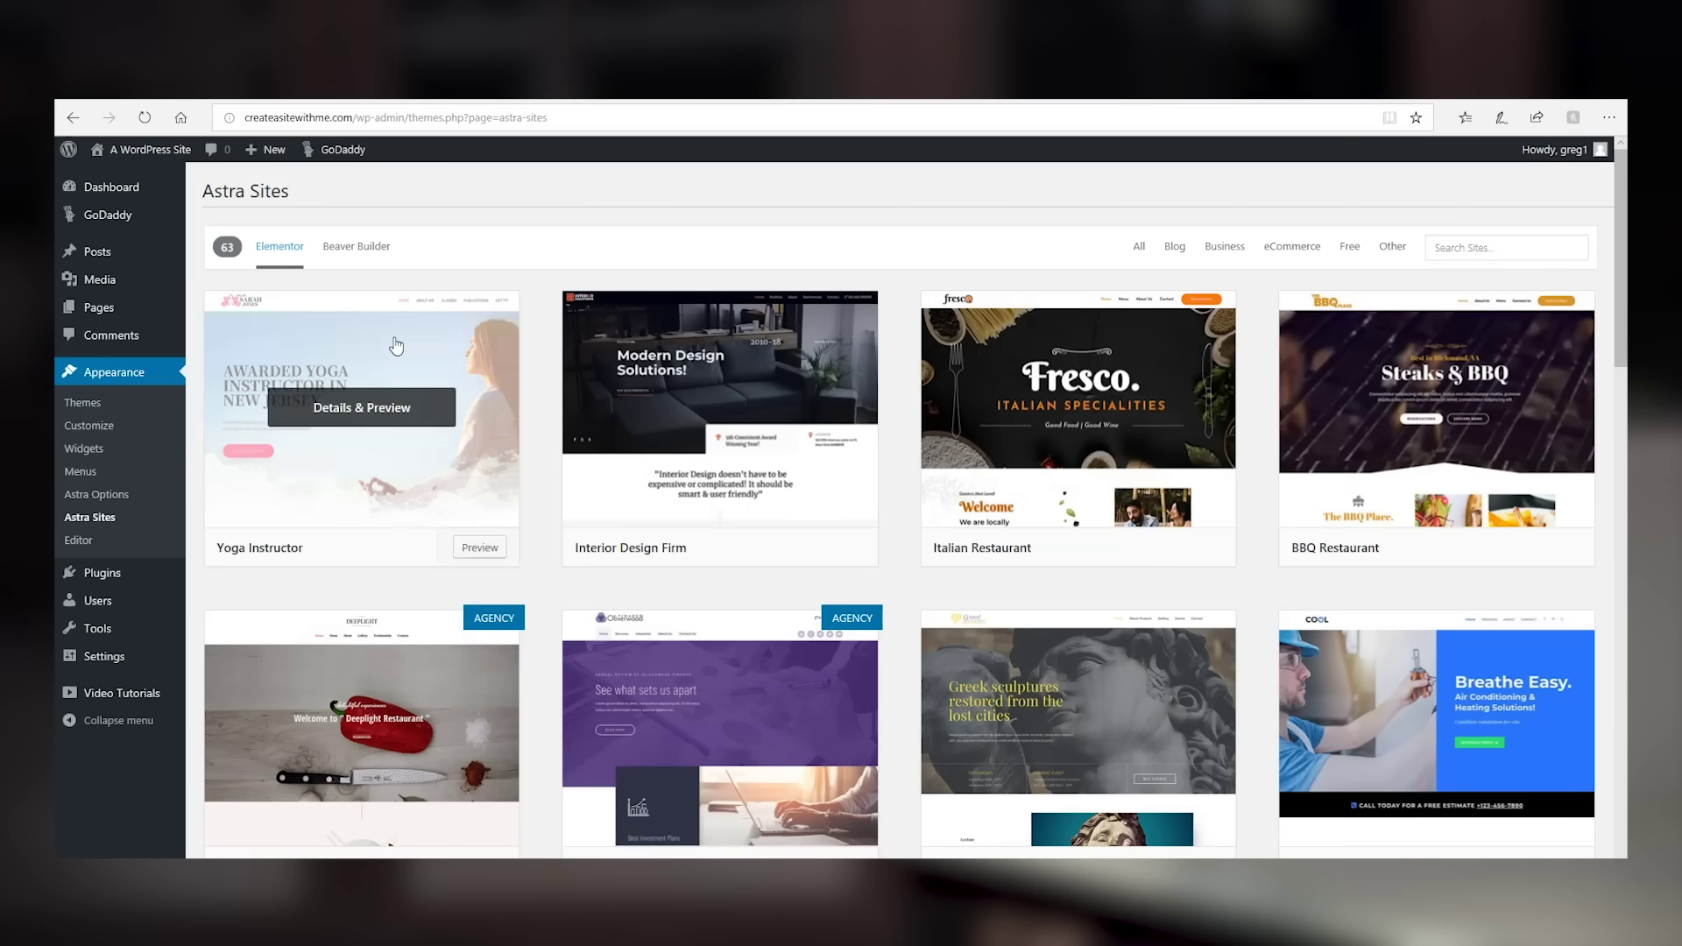
Browse the Elementor starter templates, preview Agency, and install its three required plugins
scroll(1436, 395, "down", 4)
scroll(1523, 630, "down", 15)
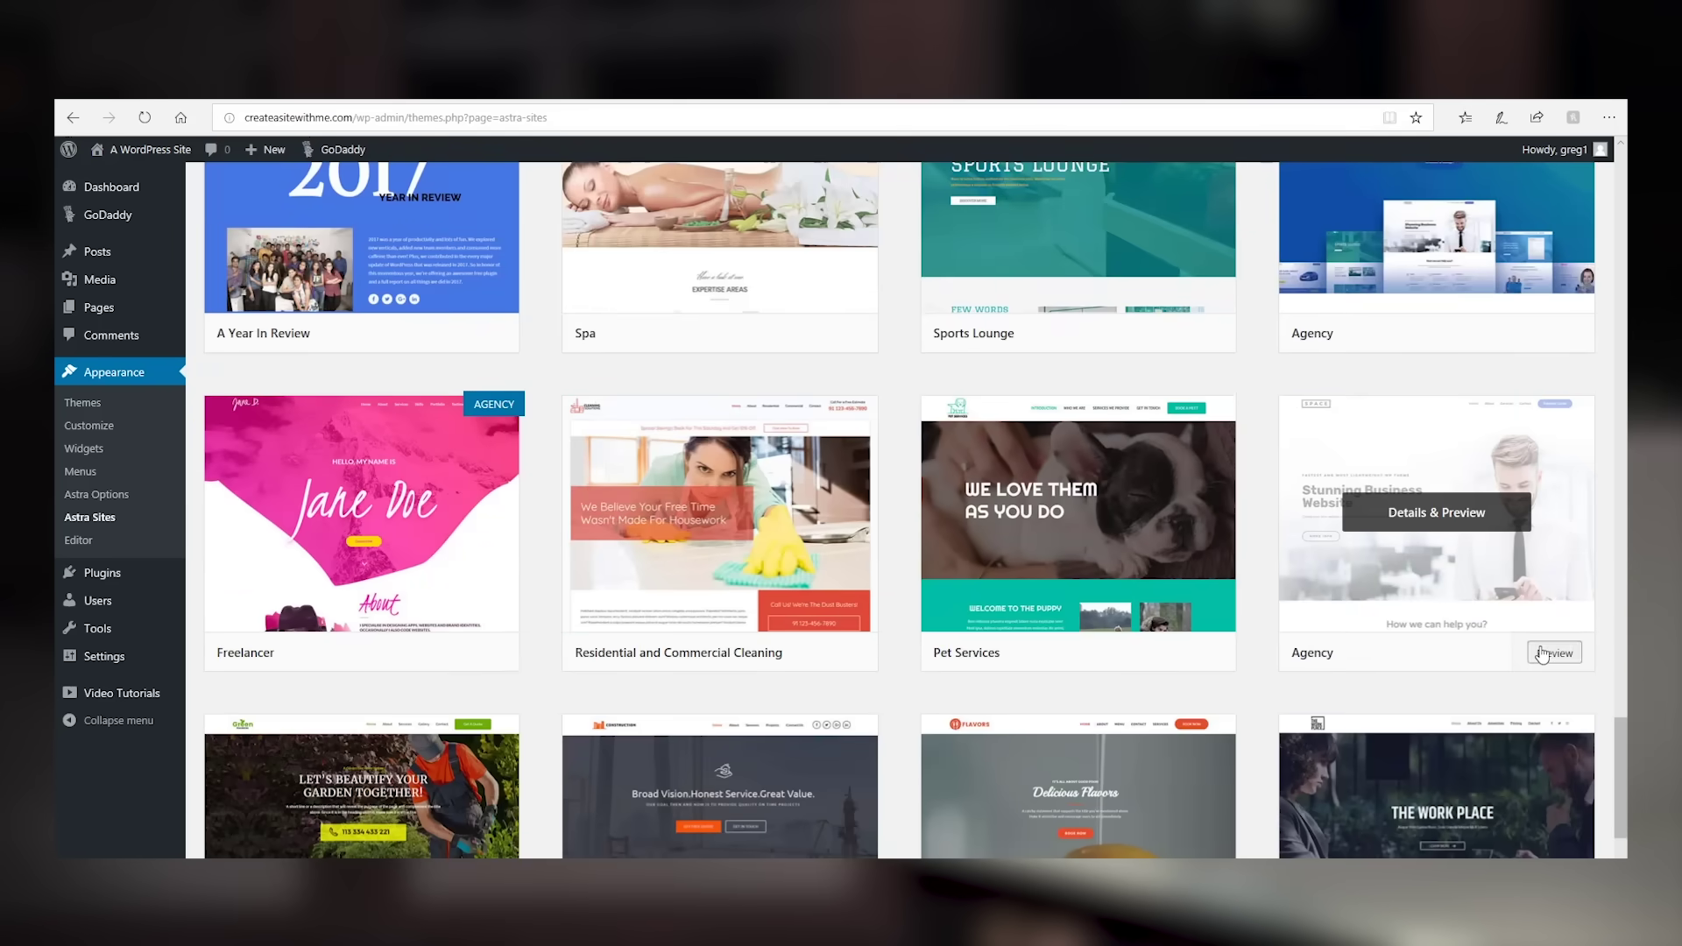
left_click(1554, 652)
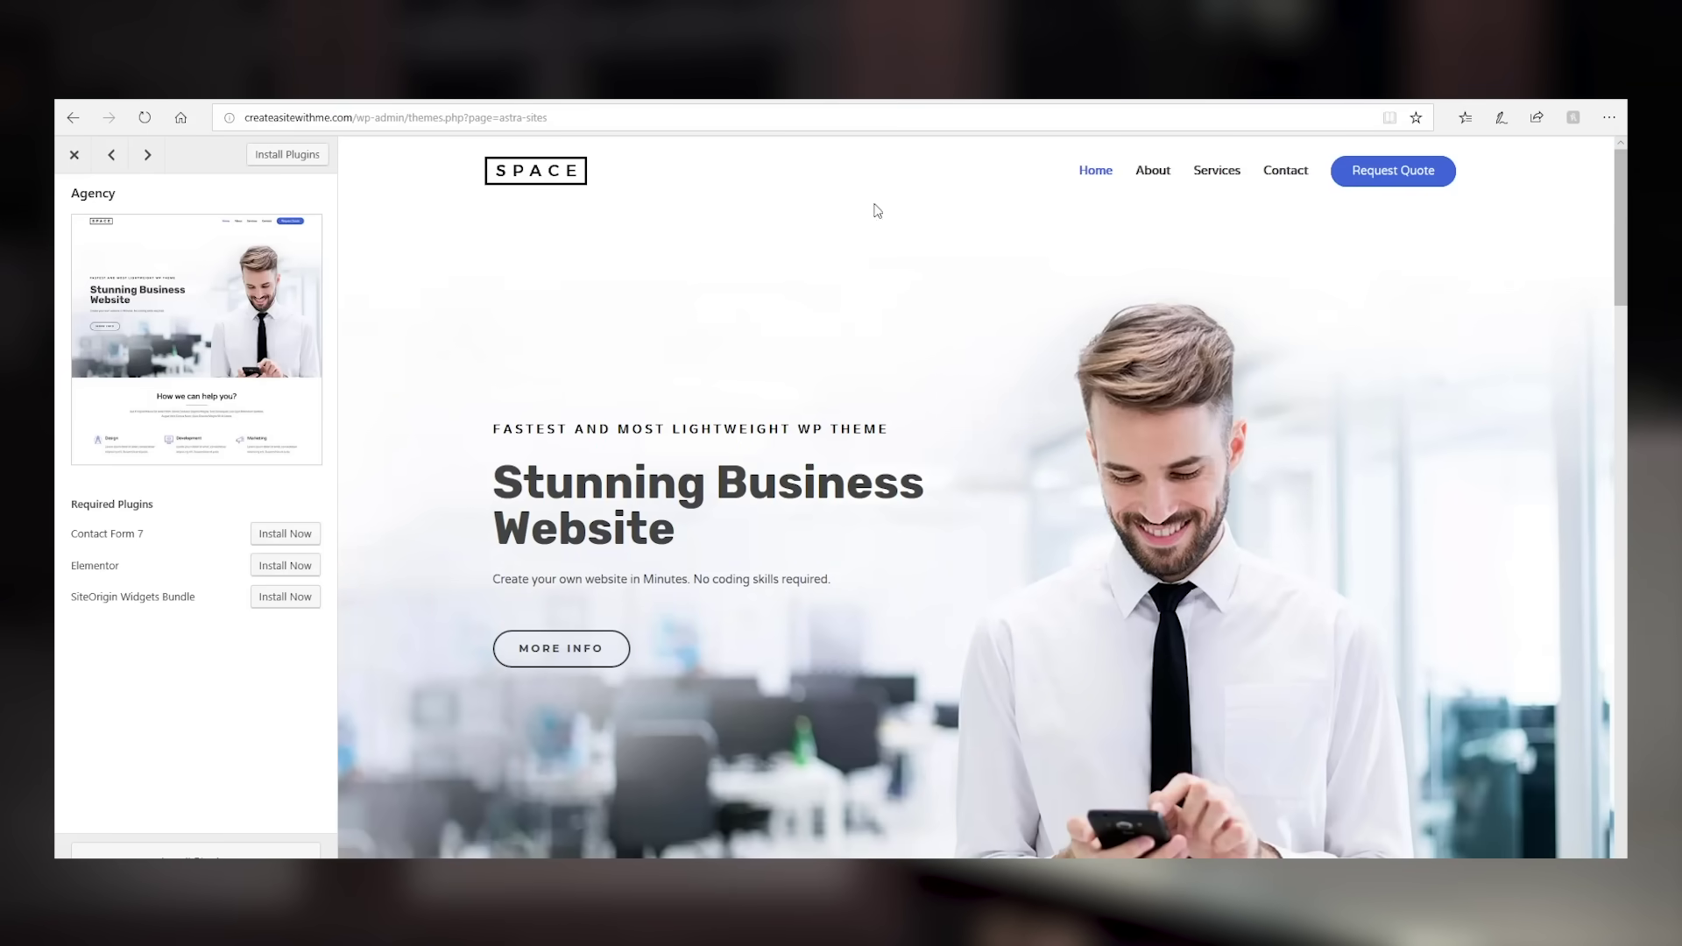
left_click(195, 850)
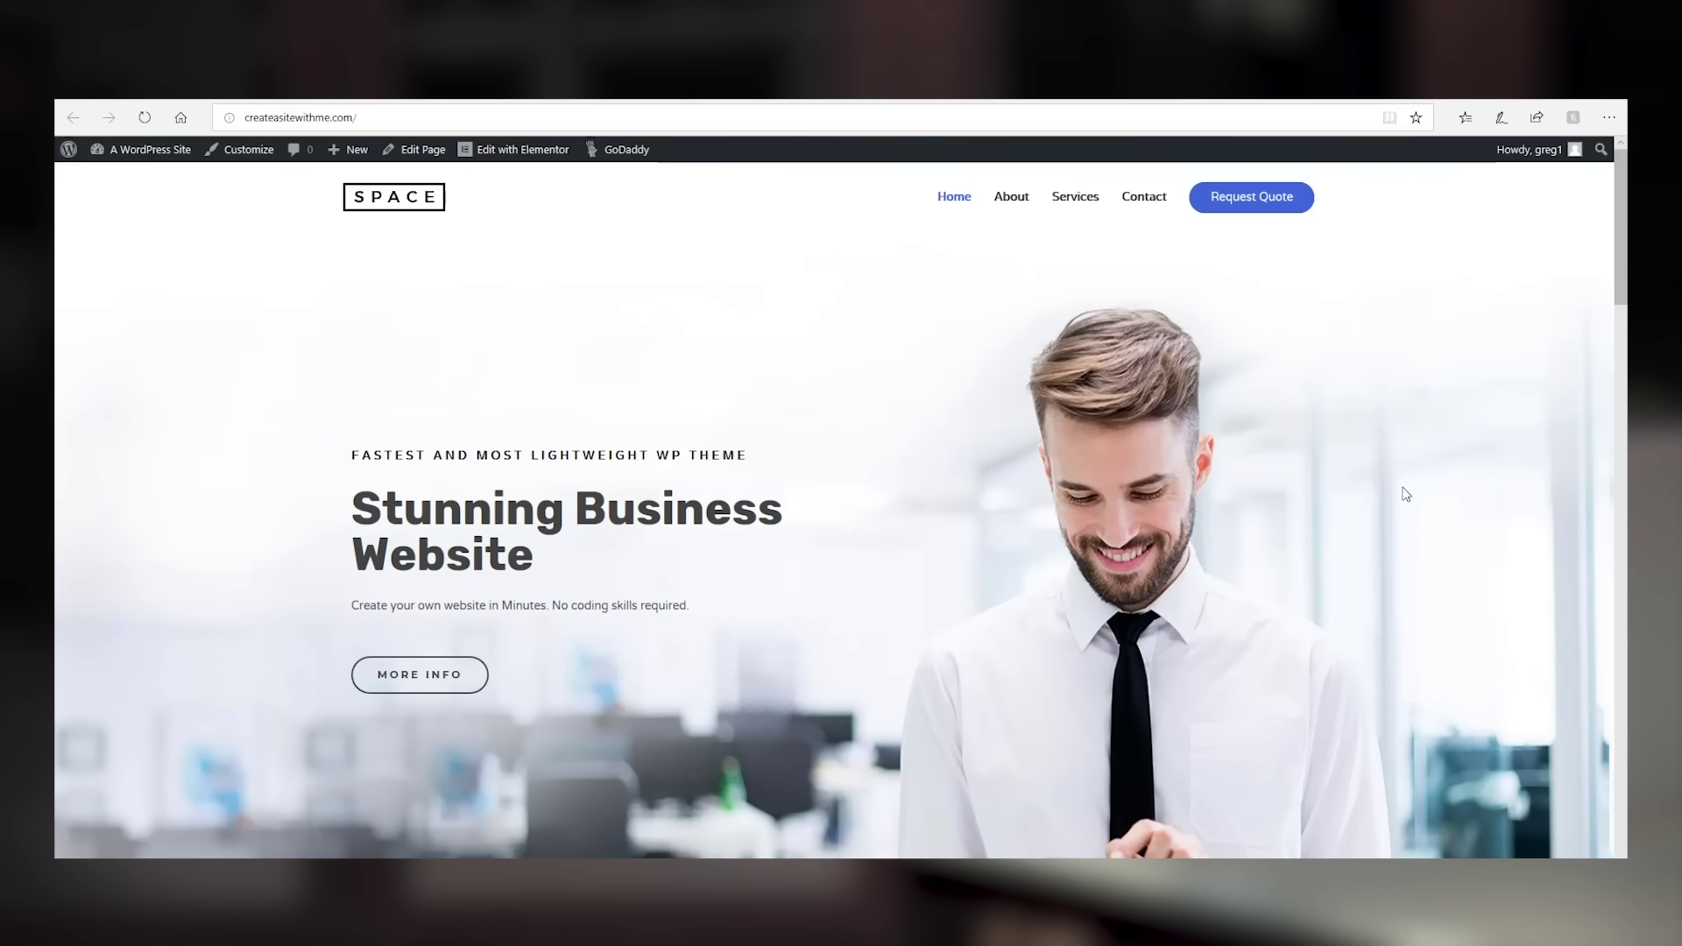
Import the Agency site, view the live Space homepage, close the preview and go to the Dashboard
mouse_move(1620, 226)
left_mouse_down()
mouse_move(1620, 773)
mouse_move(1621, 227)
left_mouse_up()
left_click(519, 98)
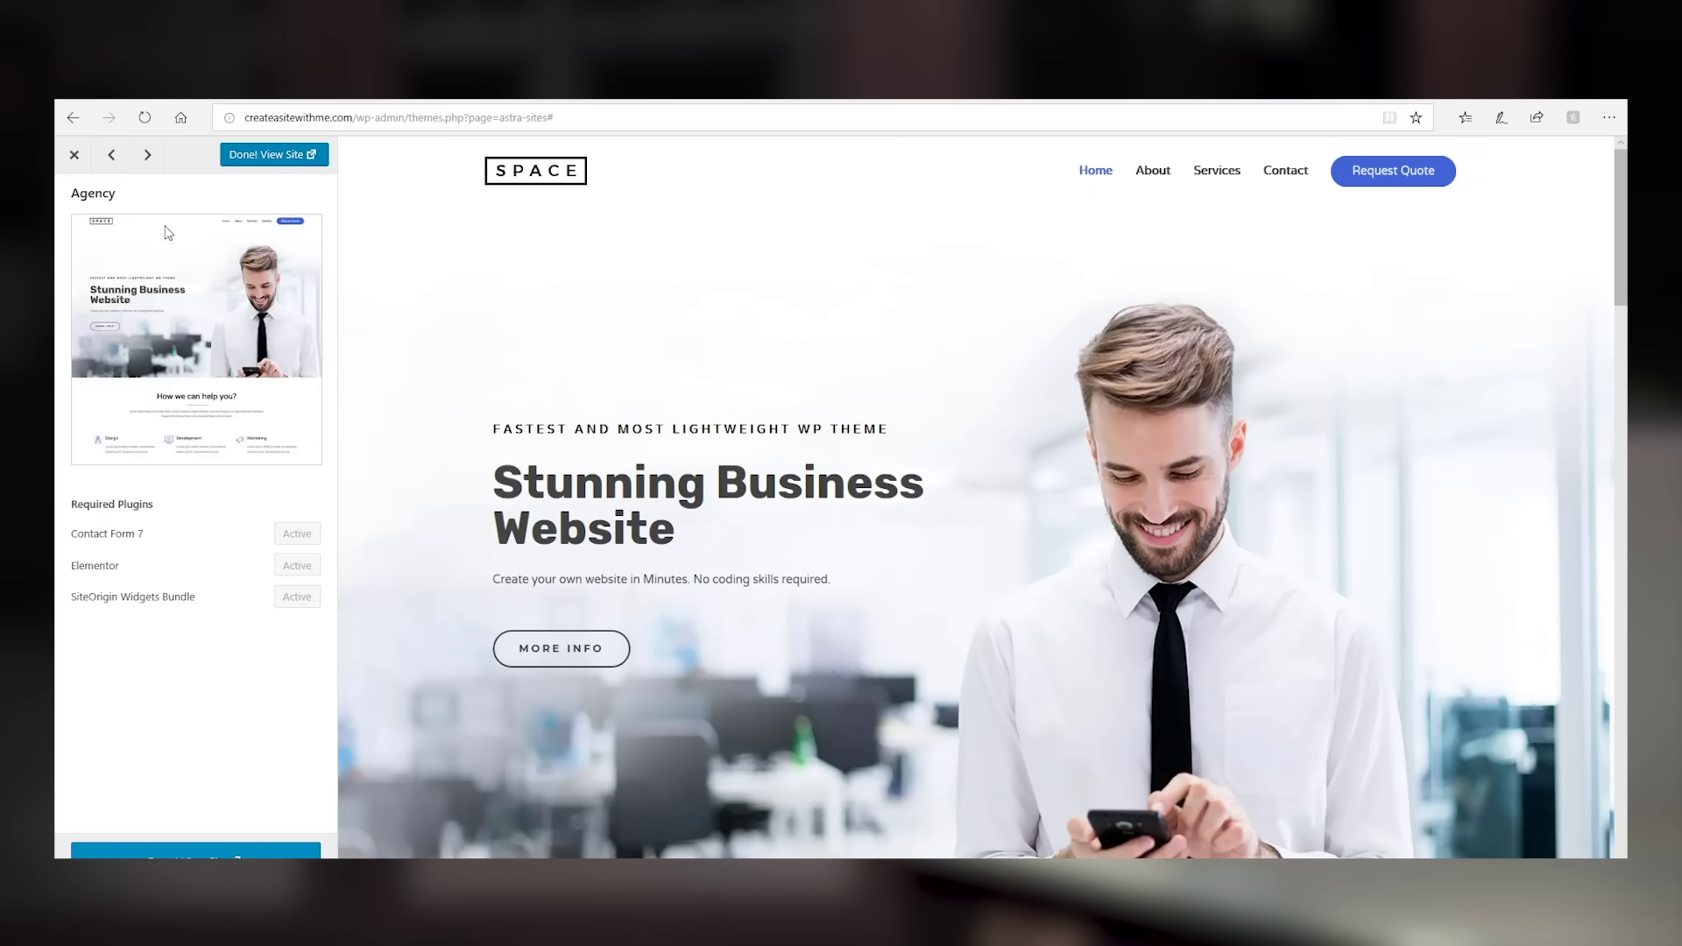
left_click(72, 158)
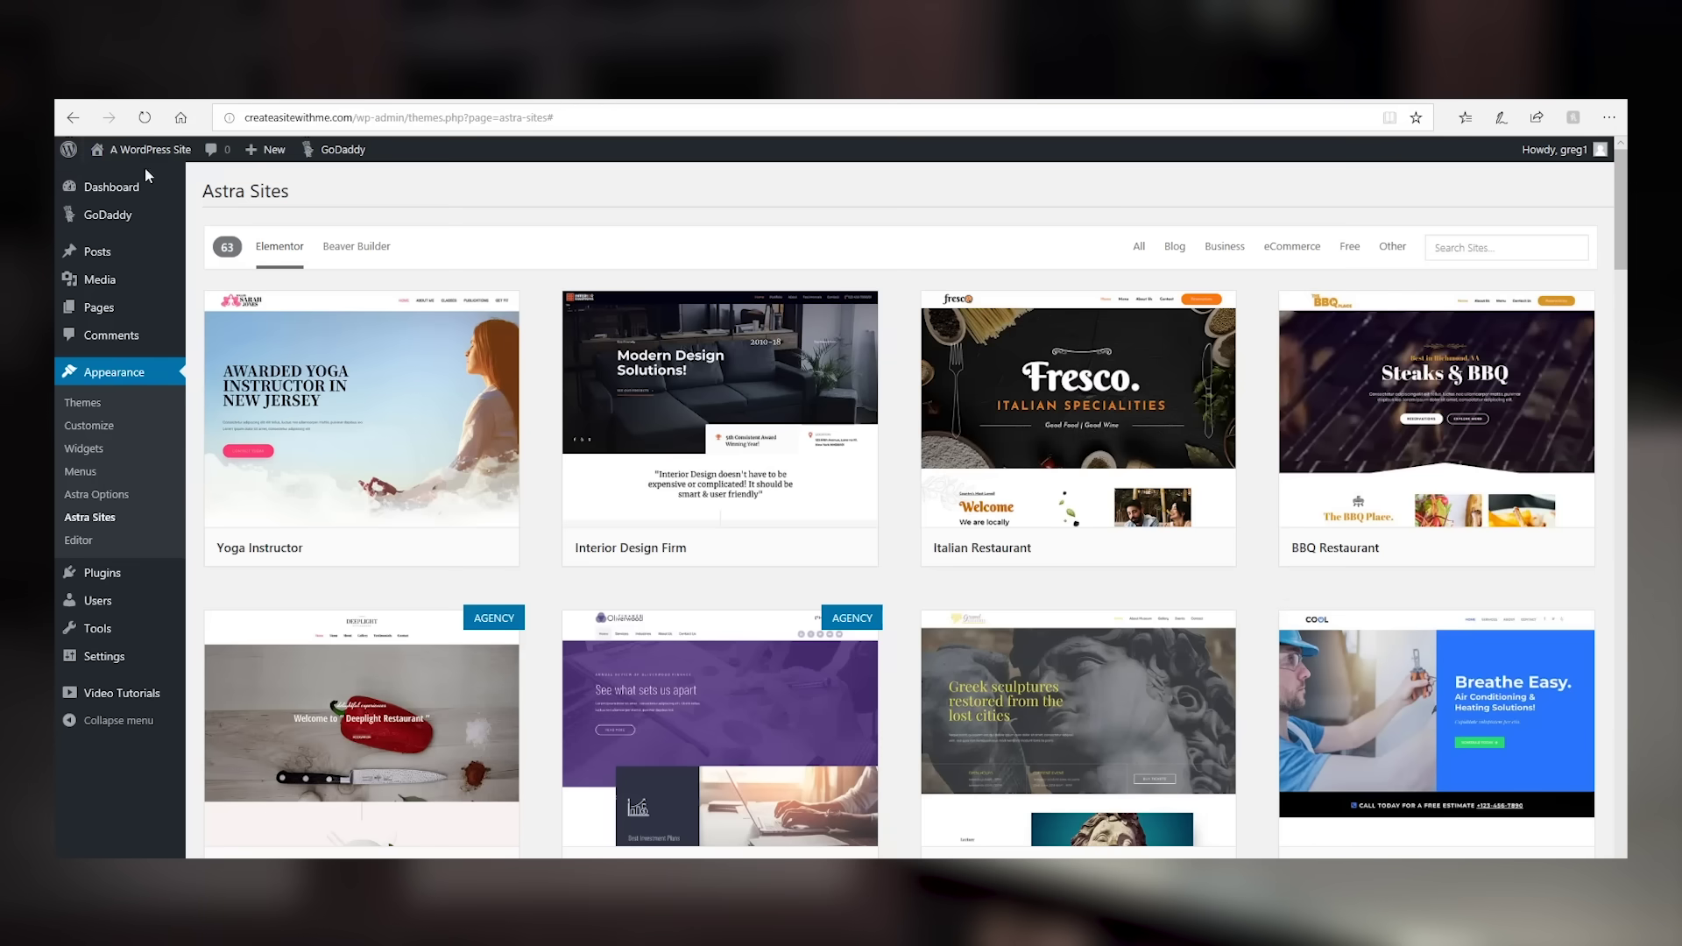
left_click(121, 193)
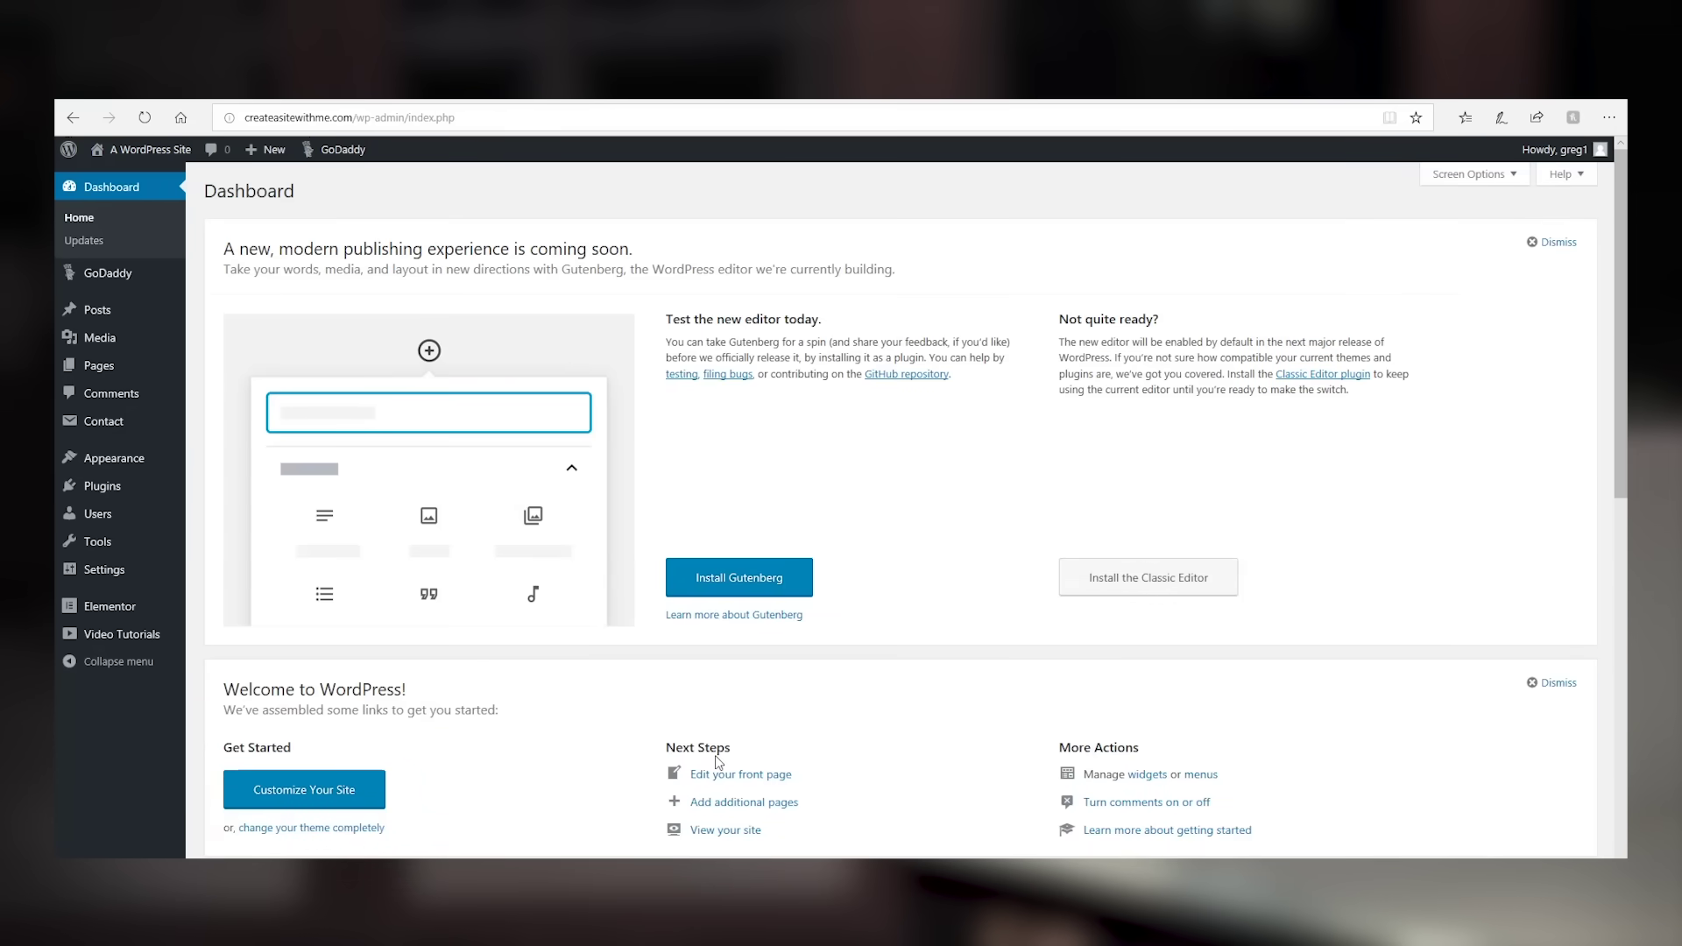
left_click(724, 780)
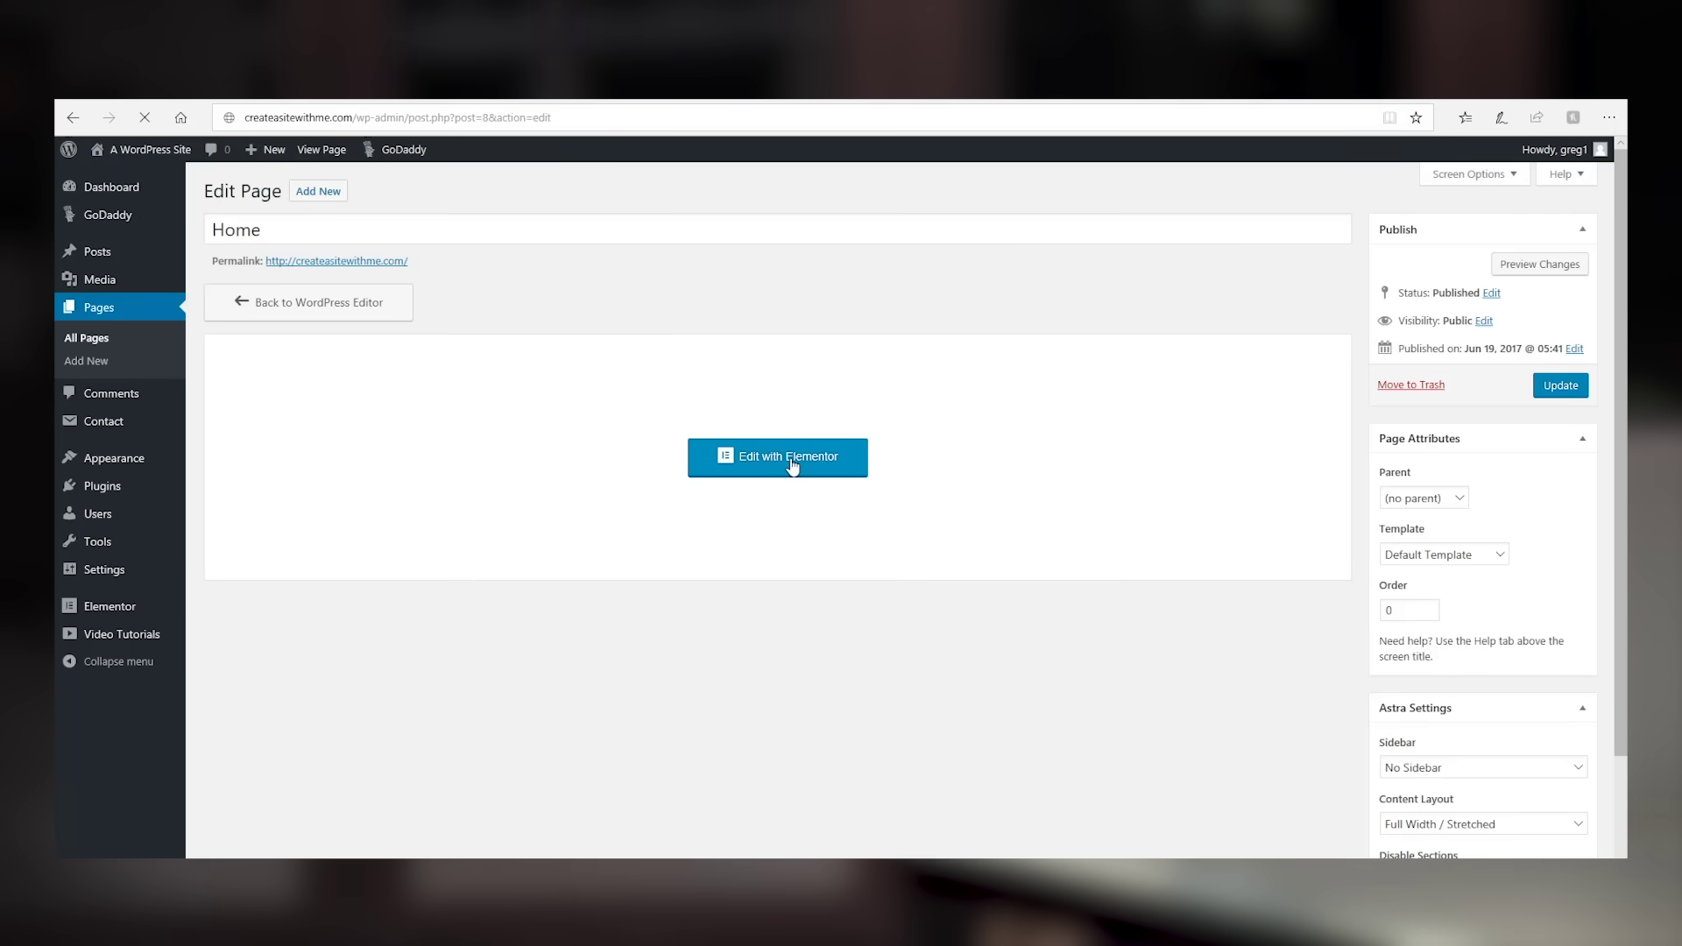
left_click(793, 466)
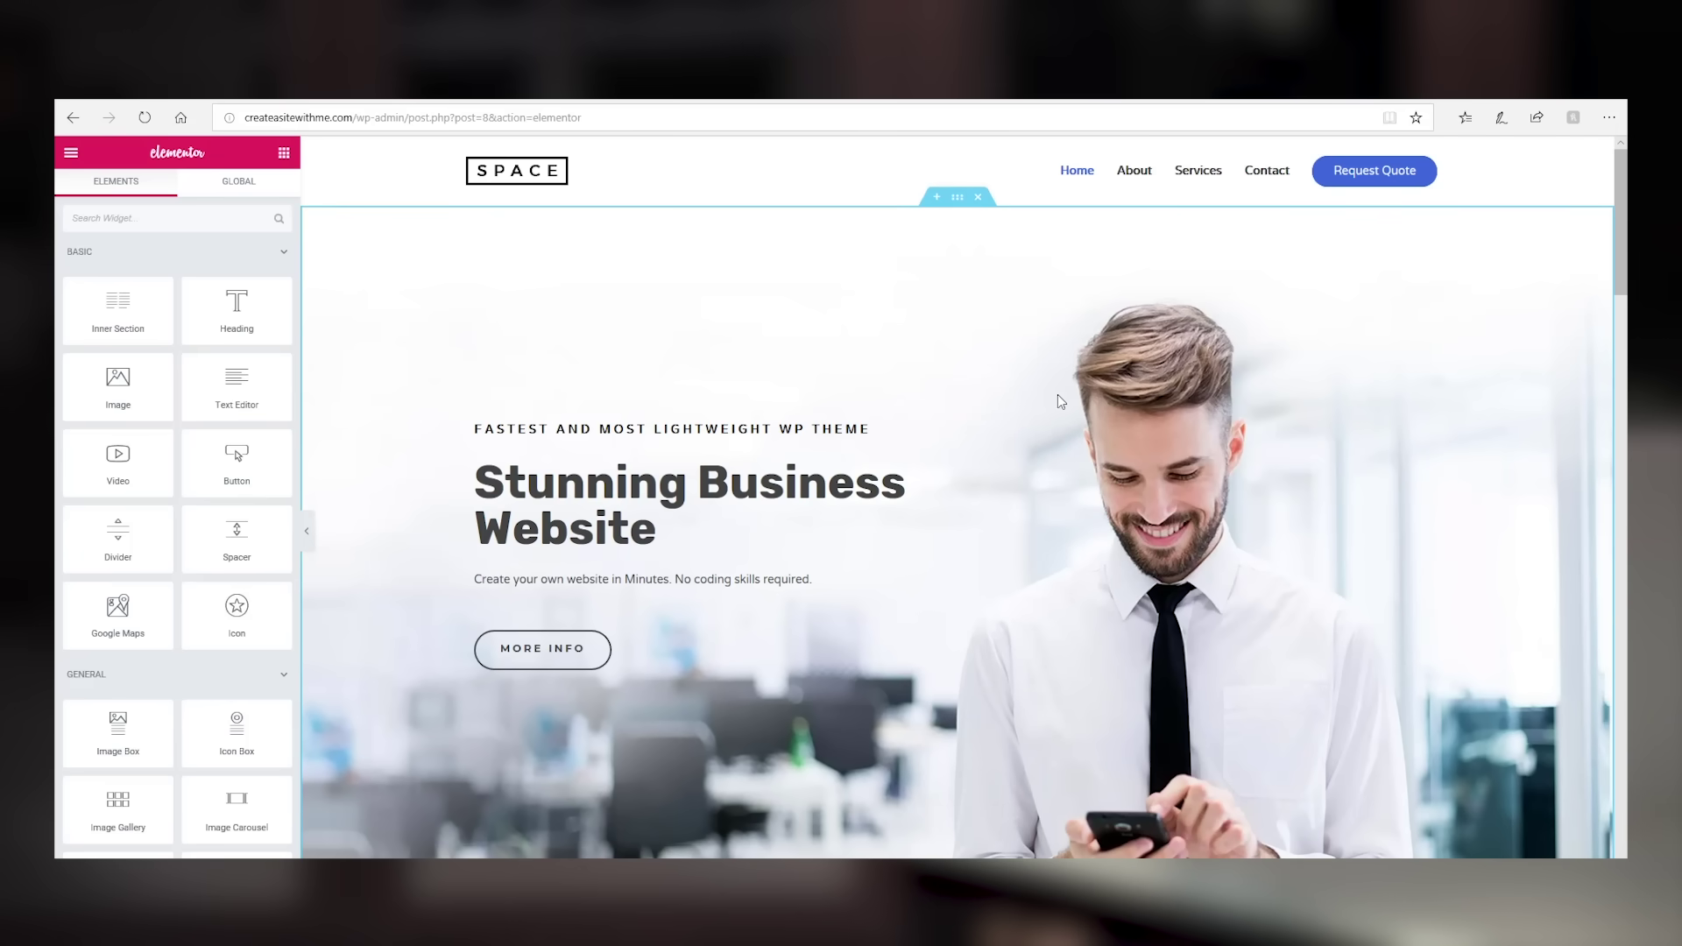
left_click(615, 427)
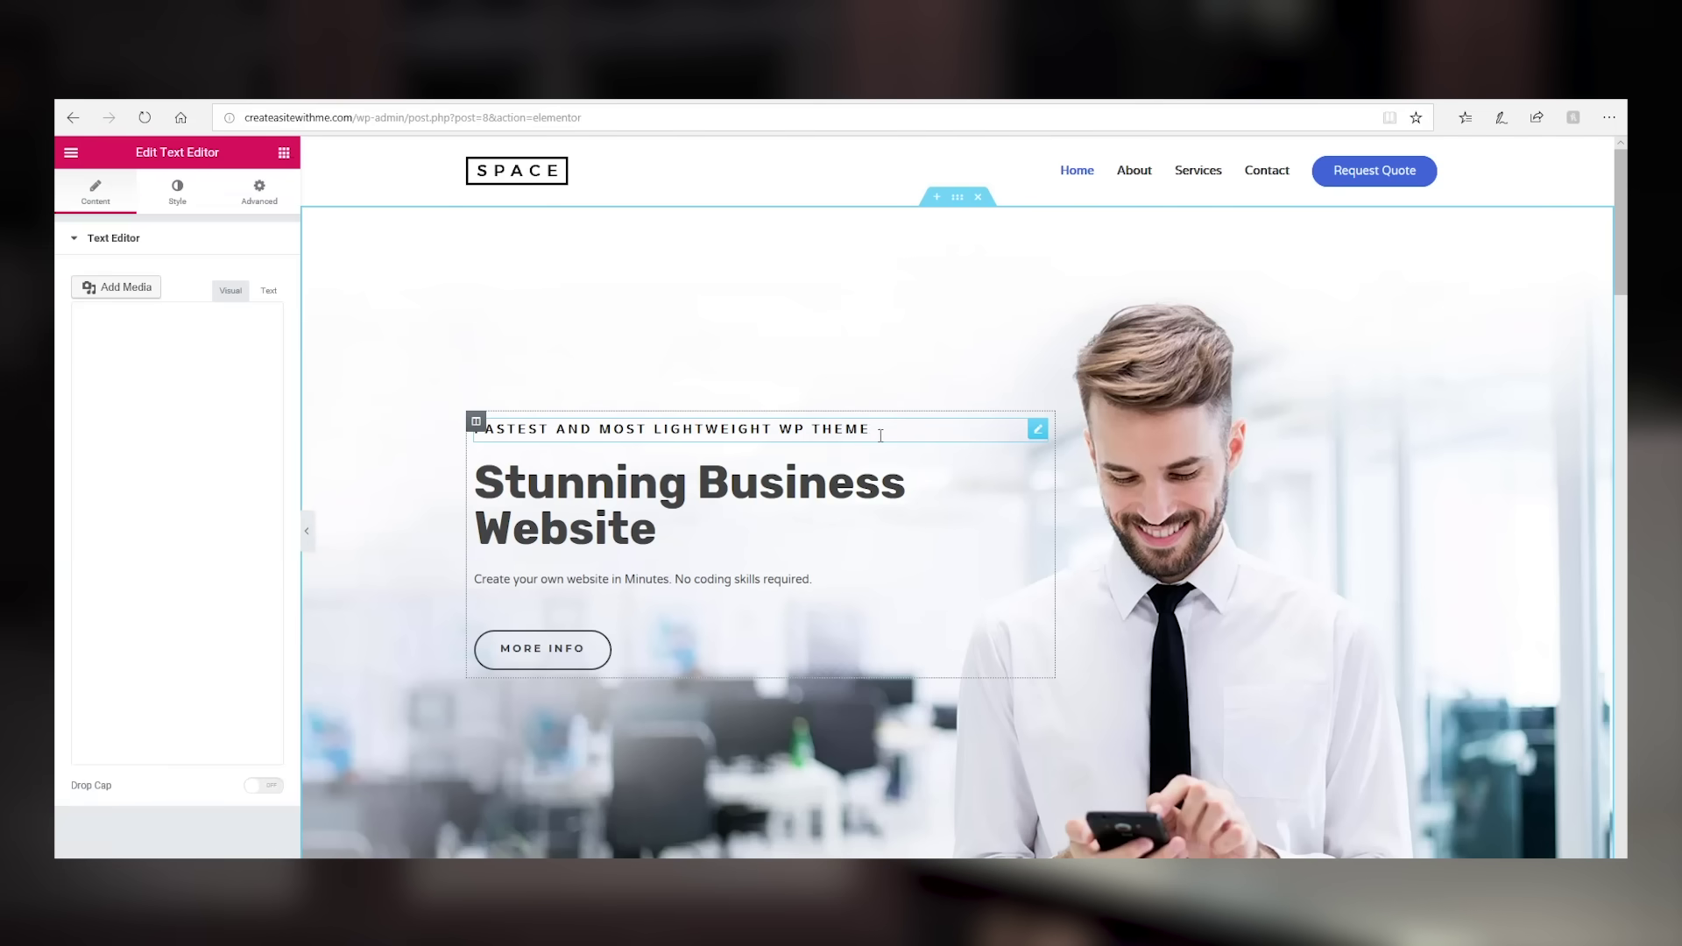
left_click_drag(880, 435, 467, 424)
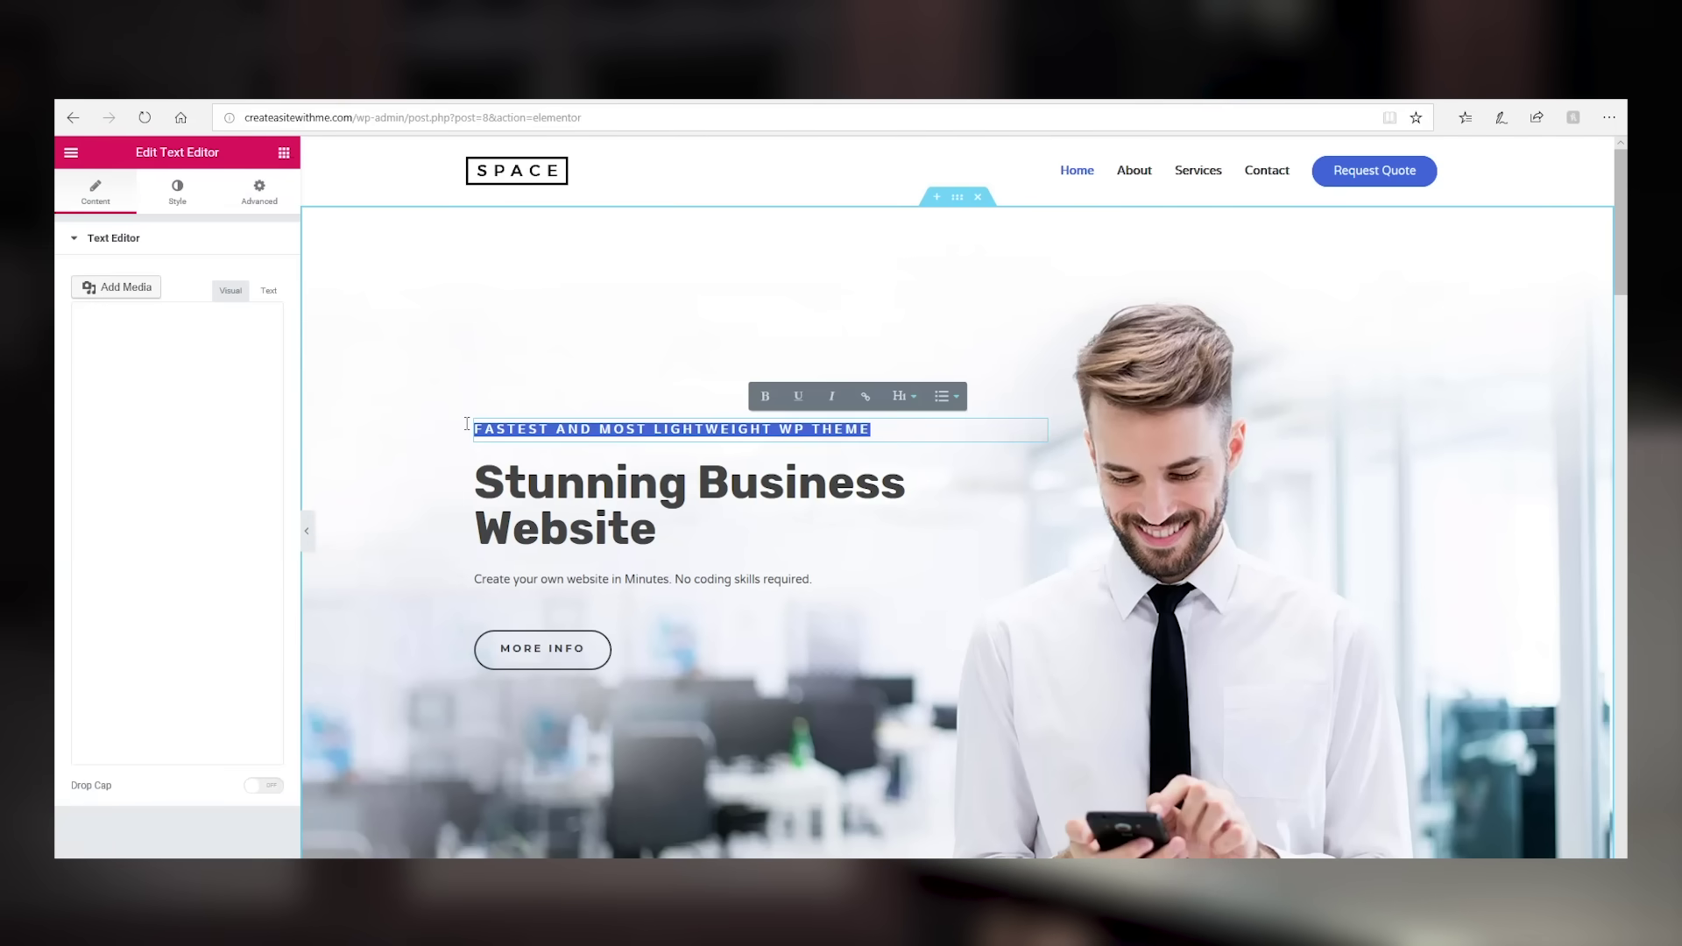
type("Change the text")
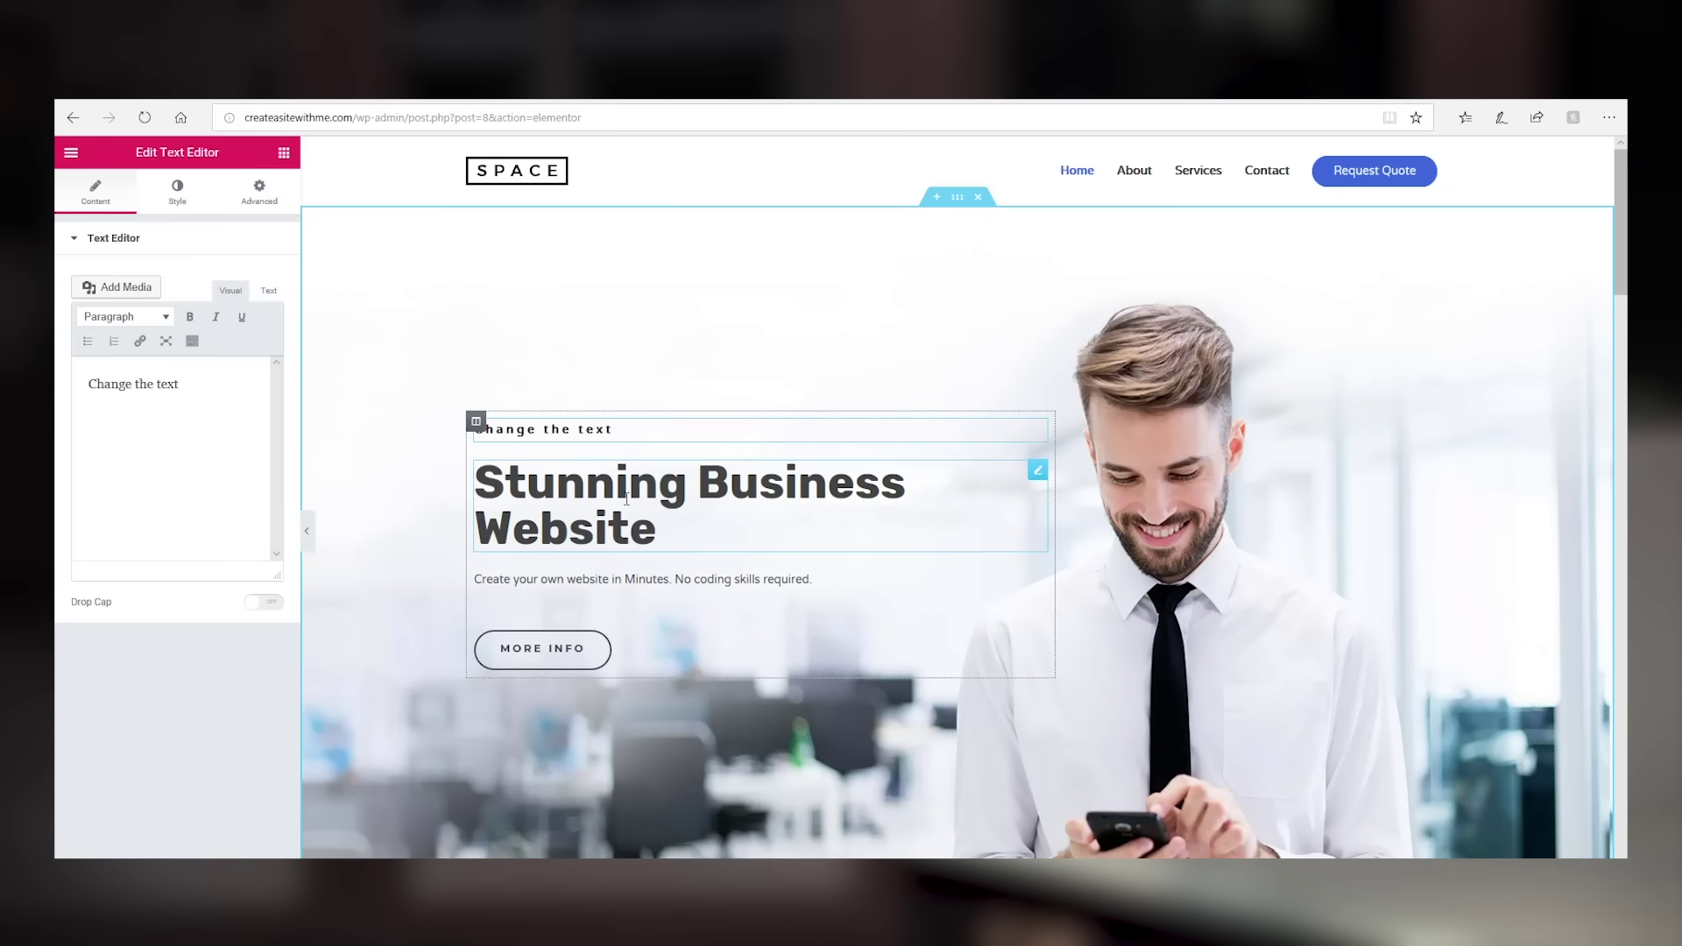
left_click(657, 530)
left_click_drag(657, 531, 487, 493)
type("Change to w")
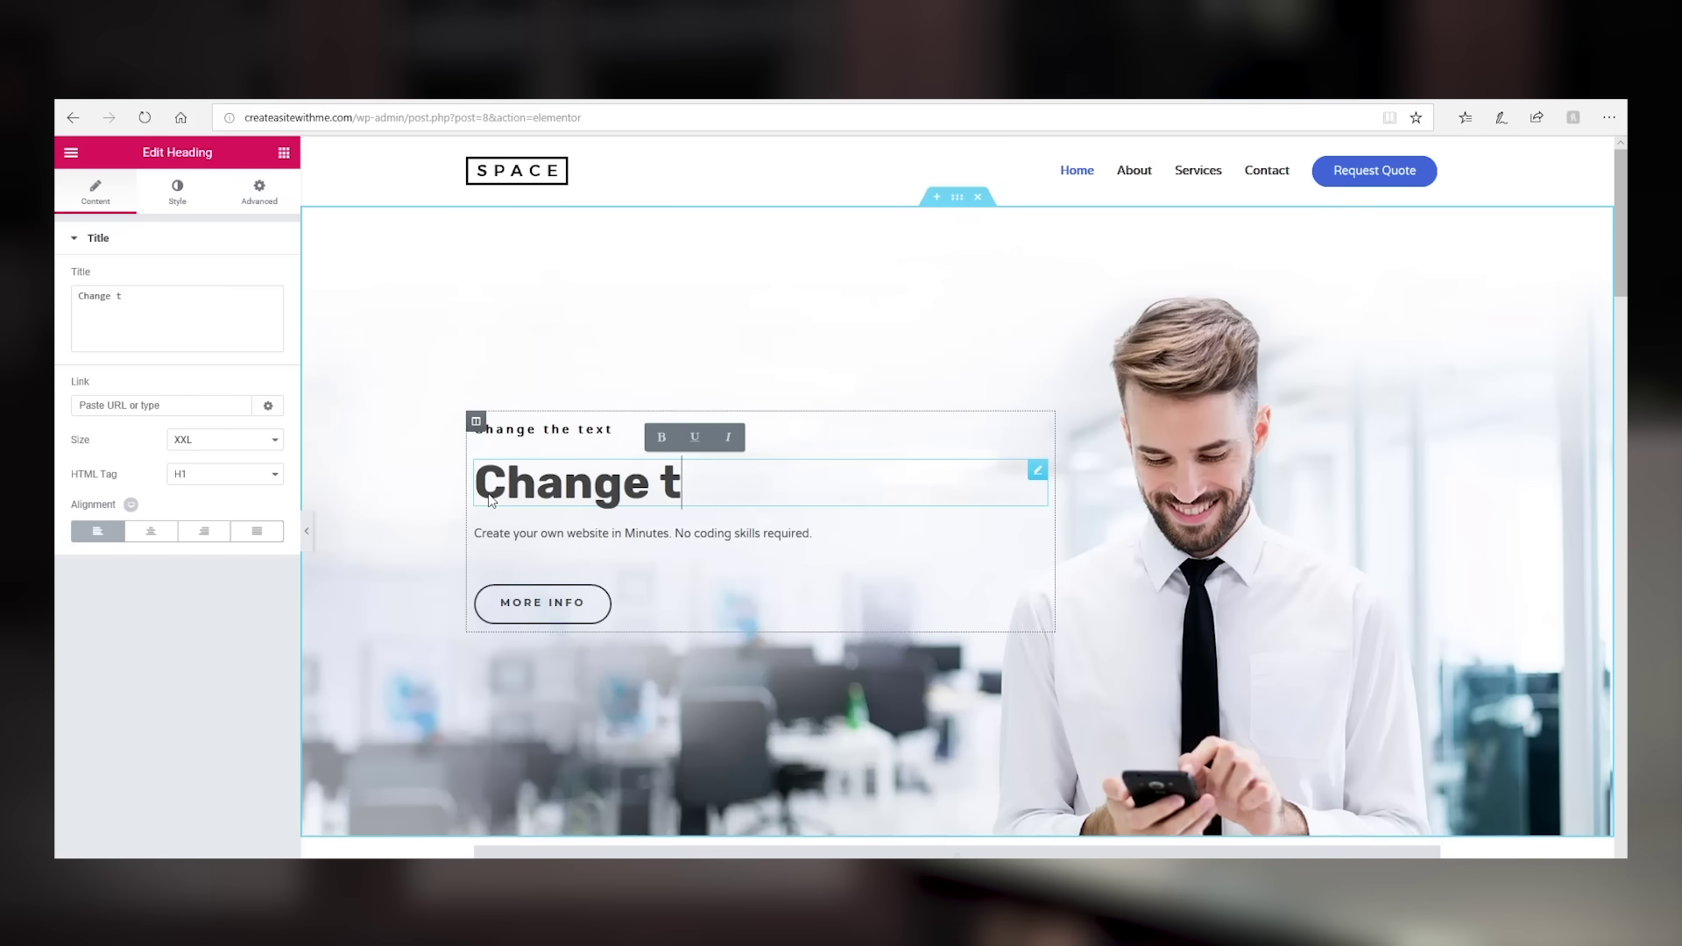
key("BackSpace")
type("o whatever you want")
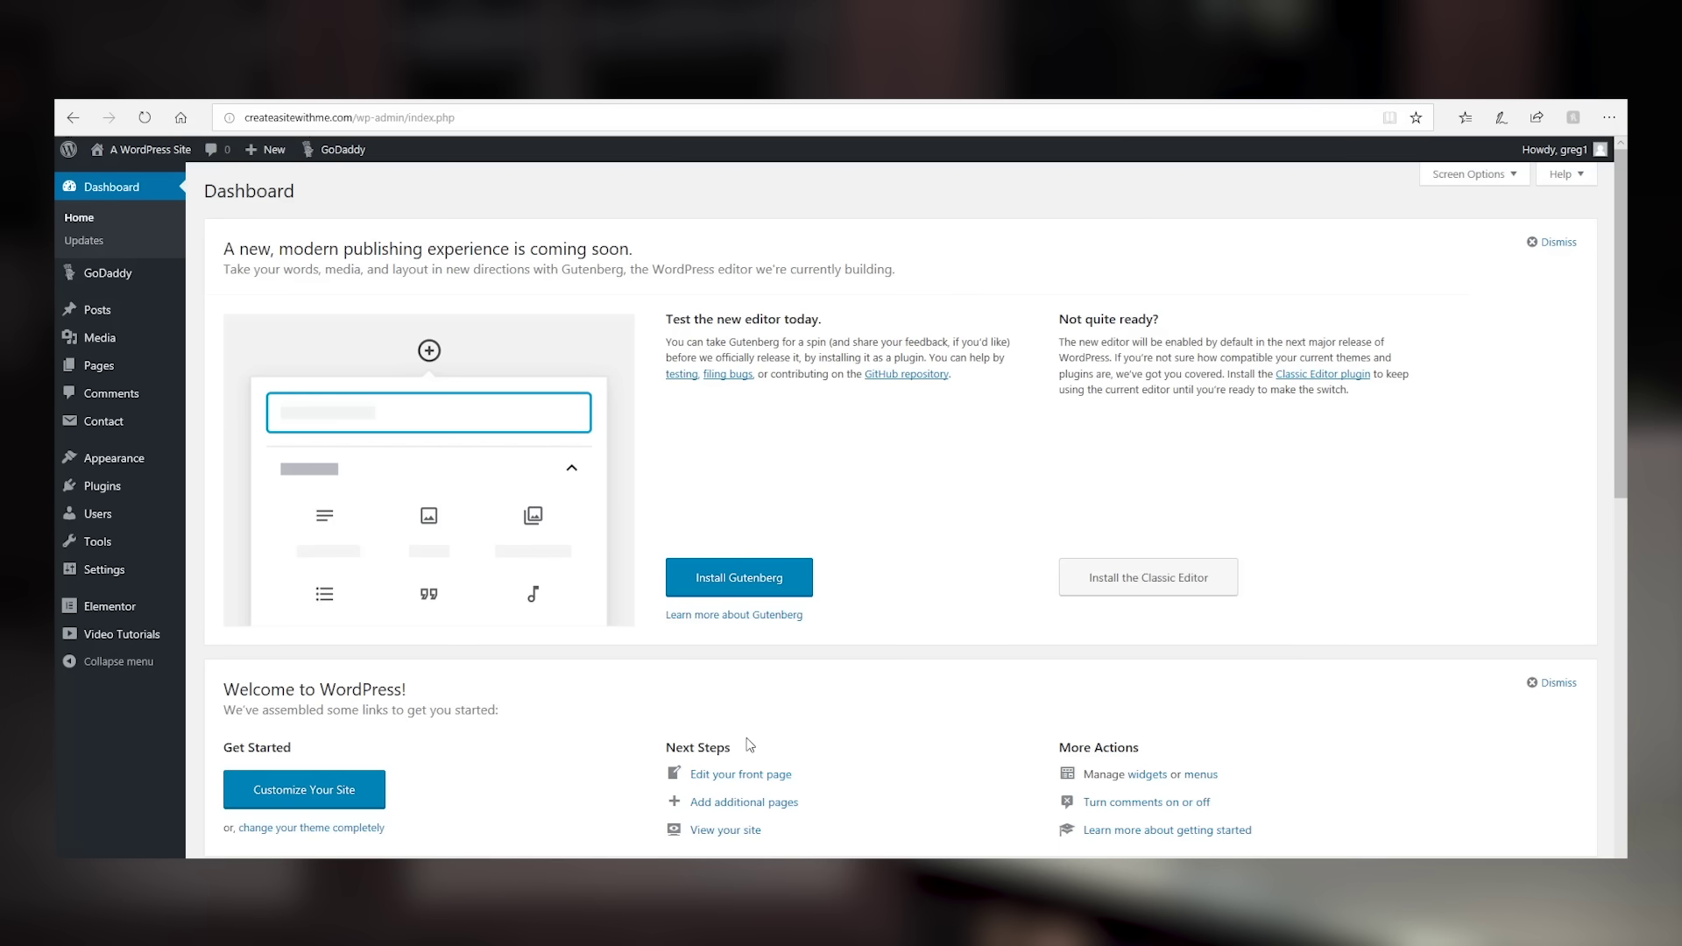
Open the front page in Elementor and change the hero subheading to 'Pro Design'
left_click(743, 777)
left_click(807, 473)
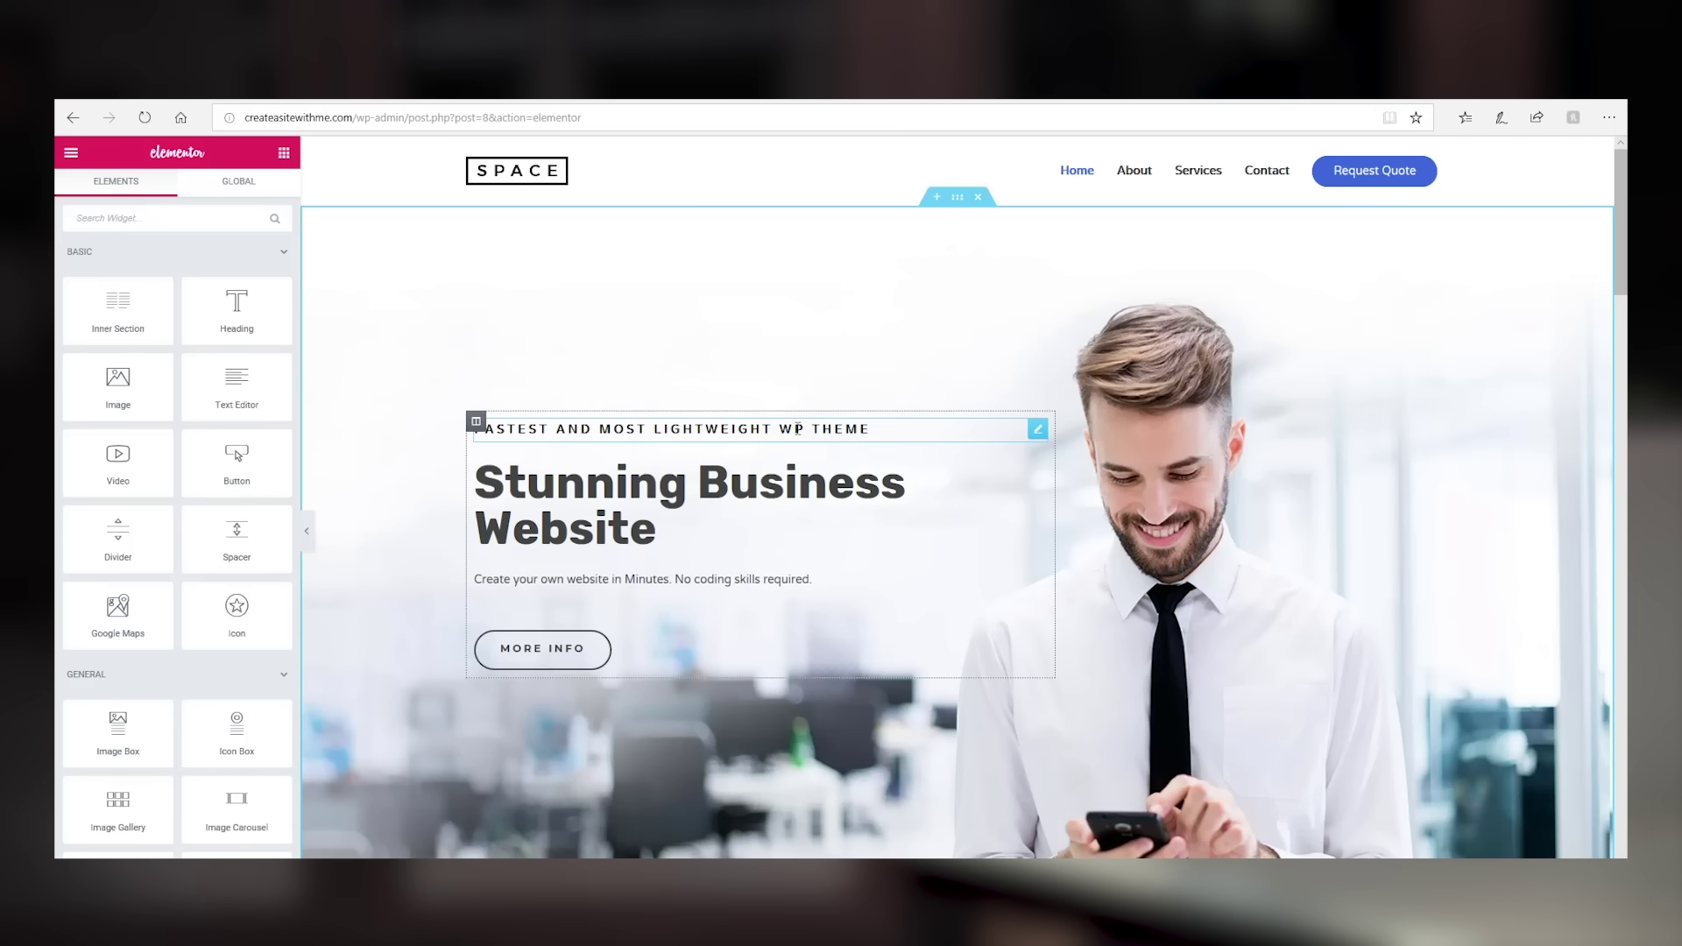
left_click_drag(867, 429, 462, 435)
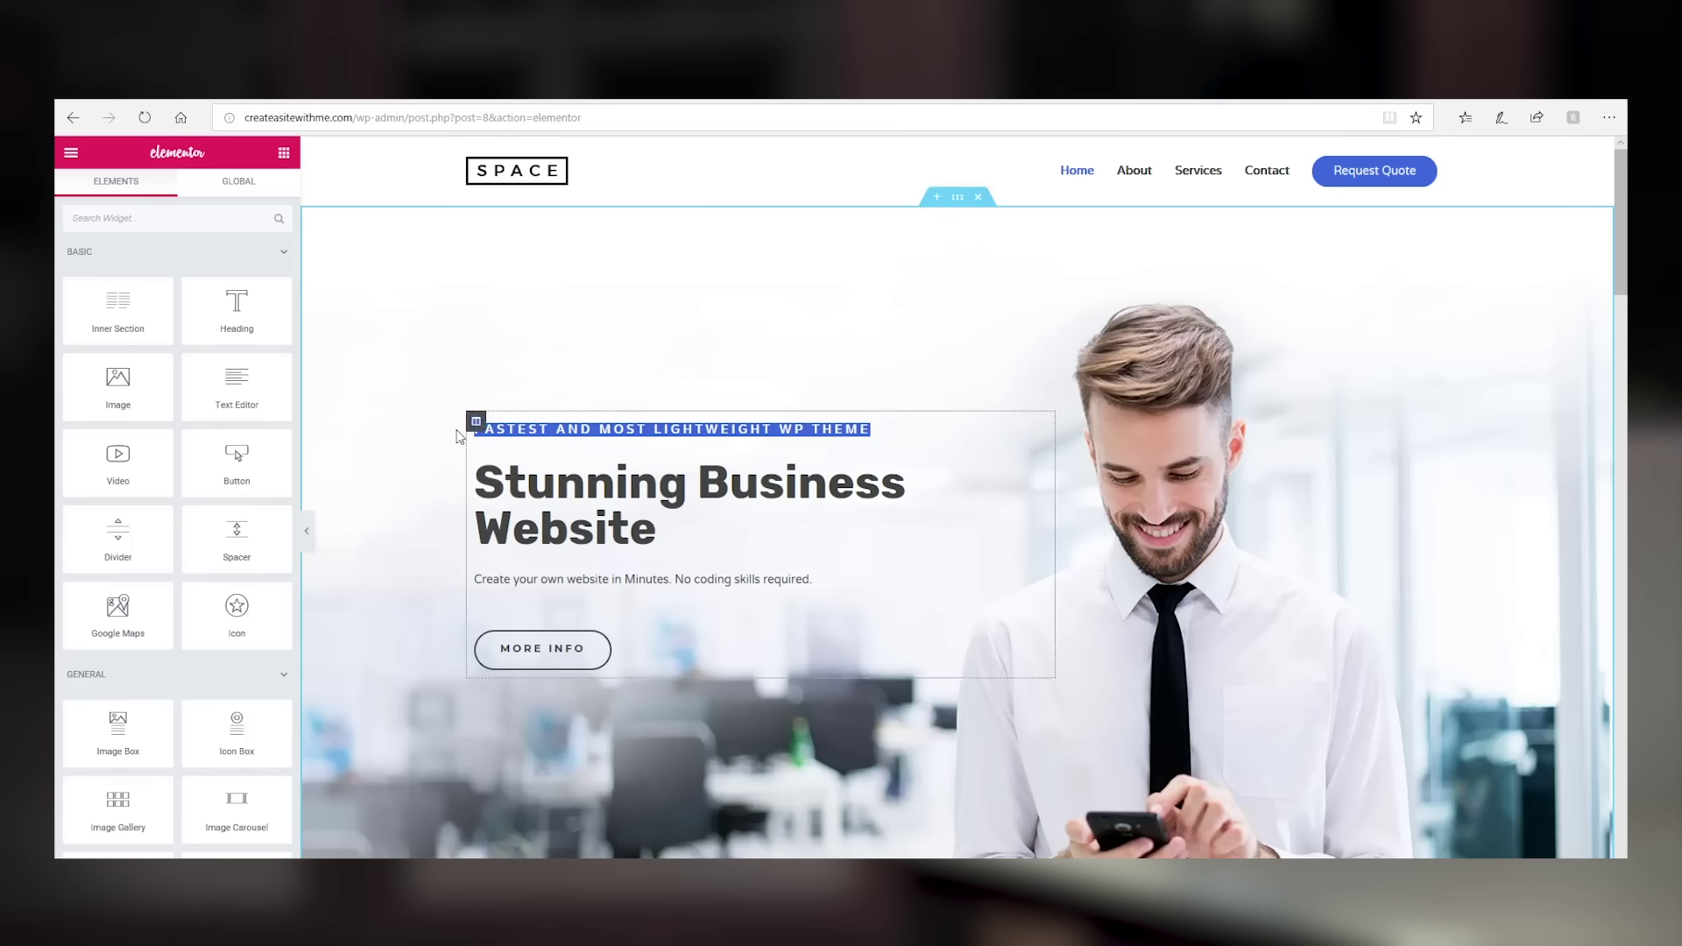
type("FProfessional Design.")
key("ctrl+a")
key("BackSpace")
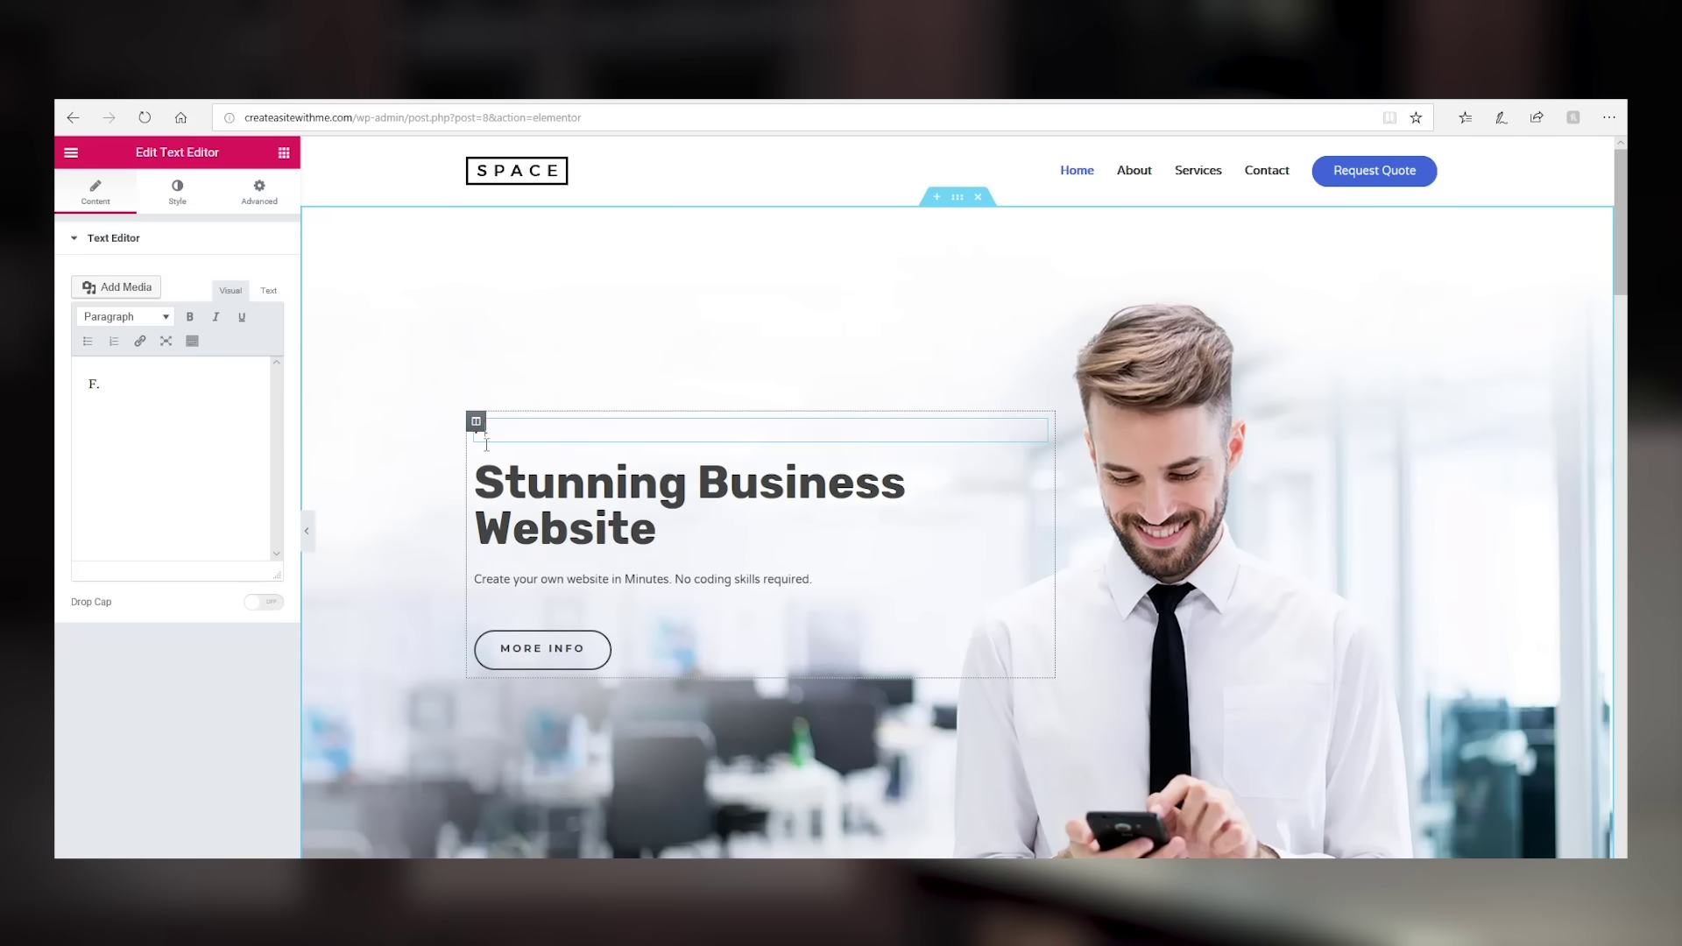
type("Pro Design")
Pluralize the heading to 'Stunning Business Websites' and replace the paragraph with 'No skills required'
left_click(679, 529)
type("s")
left_click(839, 594)
key("ctrl+a")
type("No skills required")
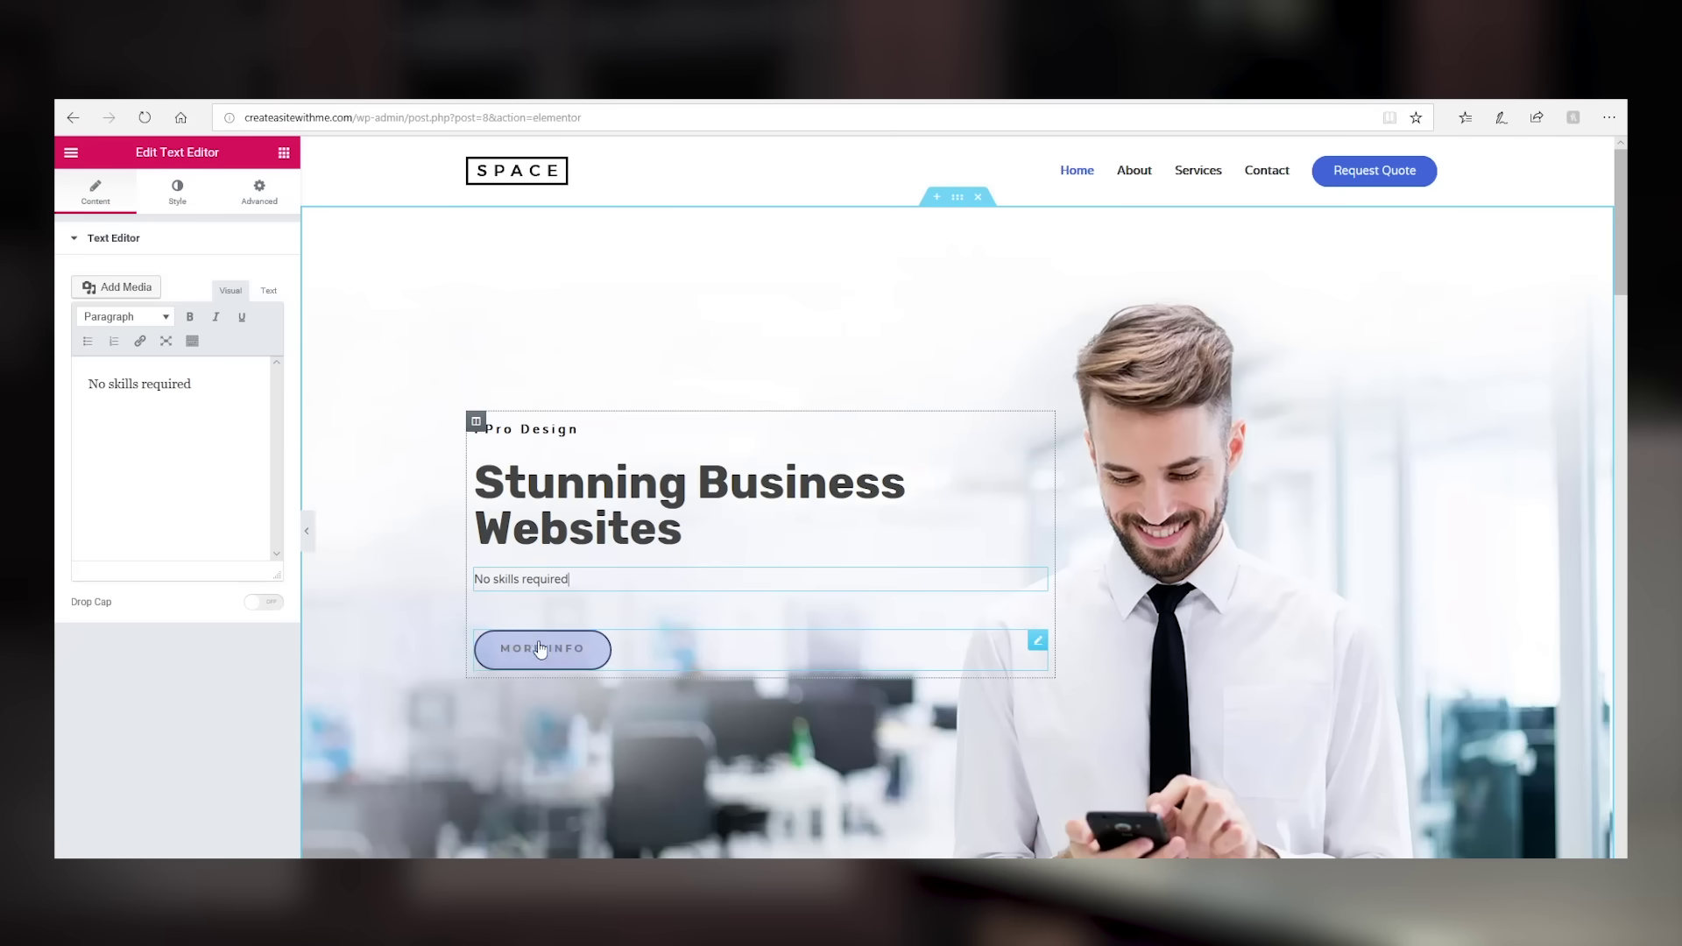
Change the hero button's label from MORE INFO to 'Learn More...'
left_click(543, 653)
scroll(530, 525, "down", 9)
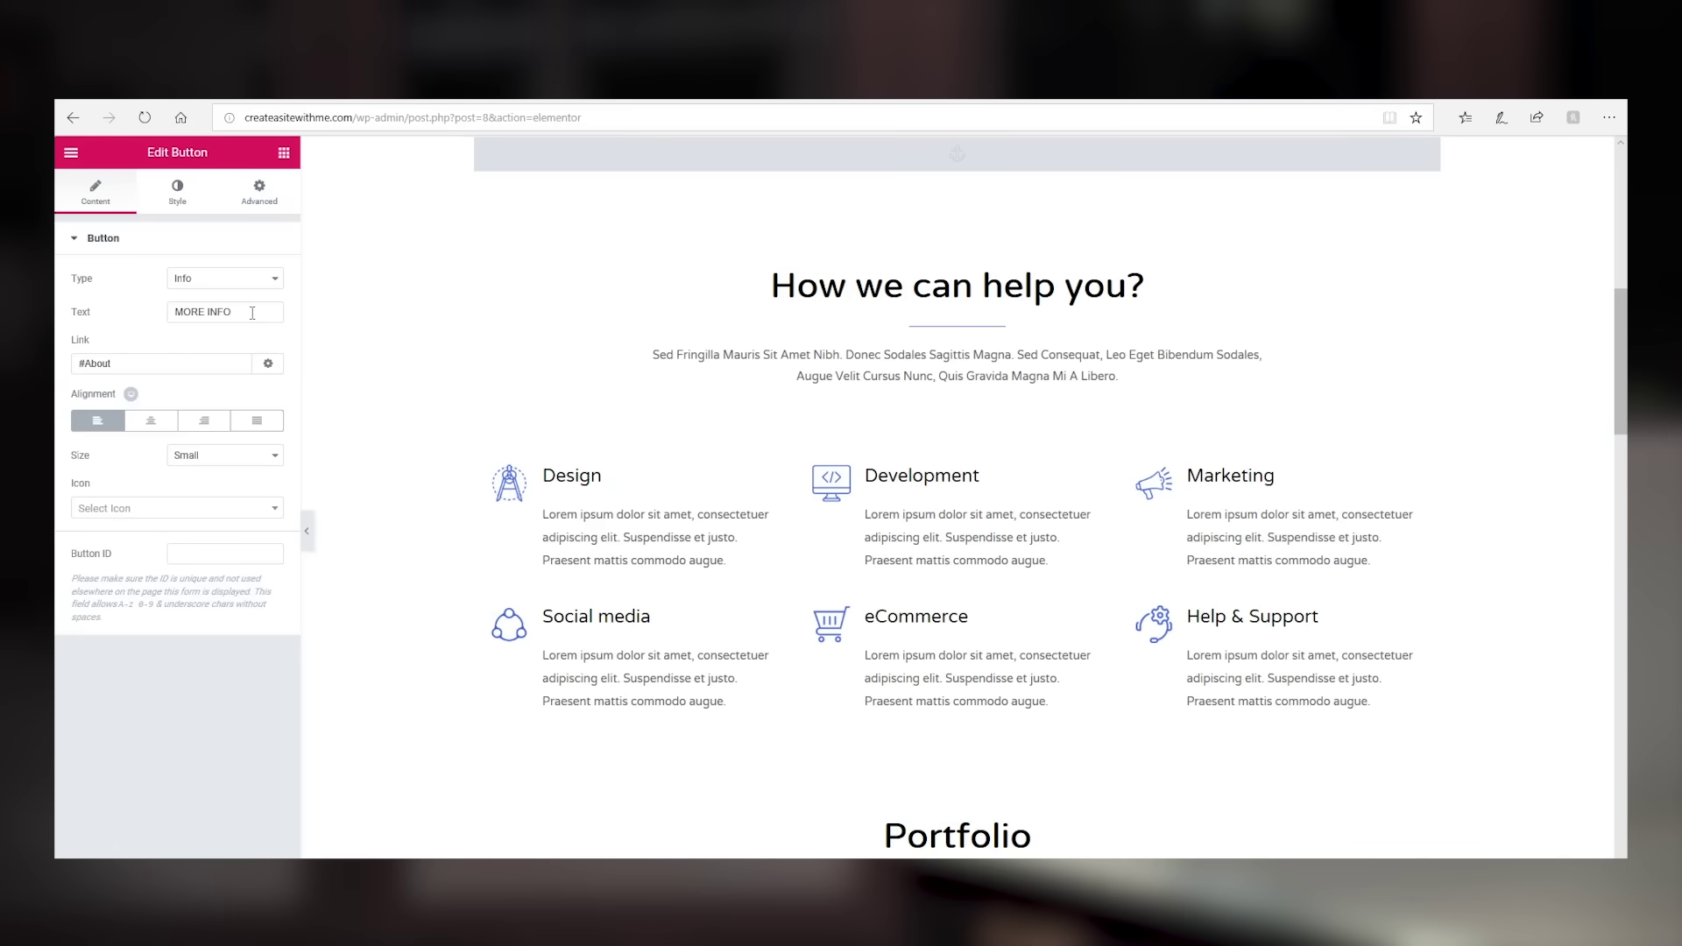
left_click_drag(252, 313, 178, 314)
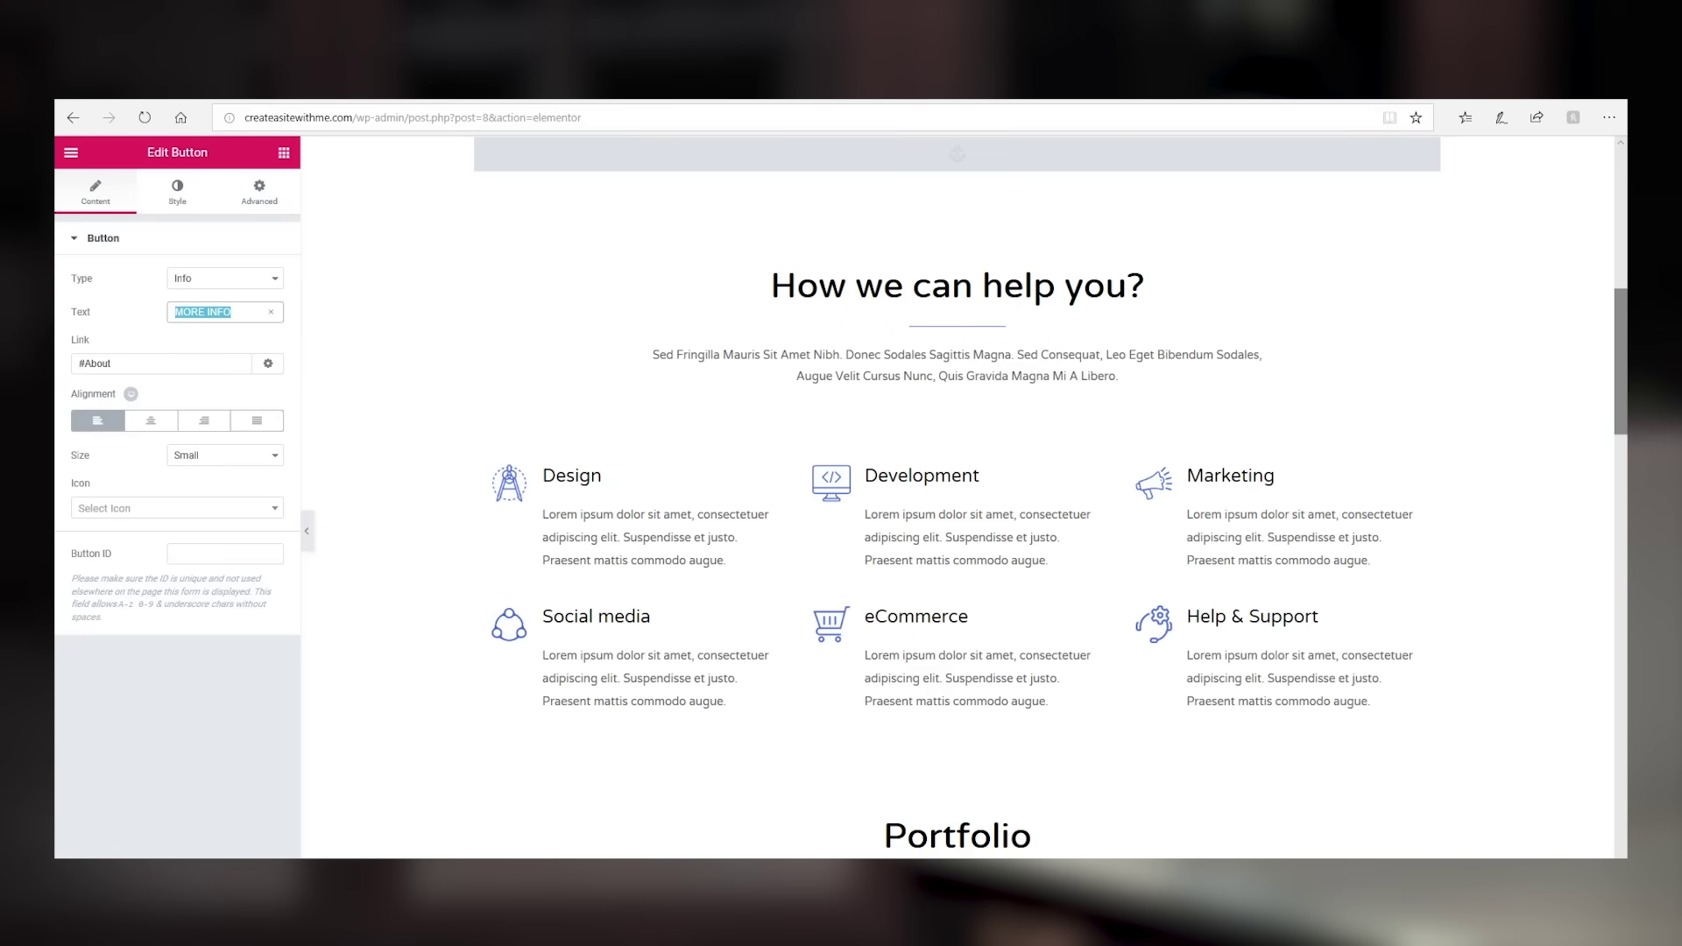
left_click(1622, 278)
type("Learn More")
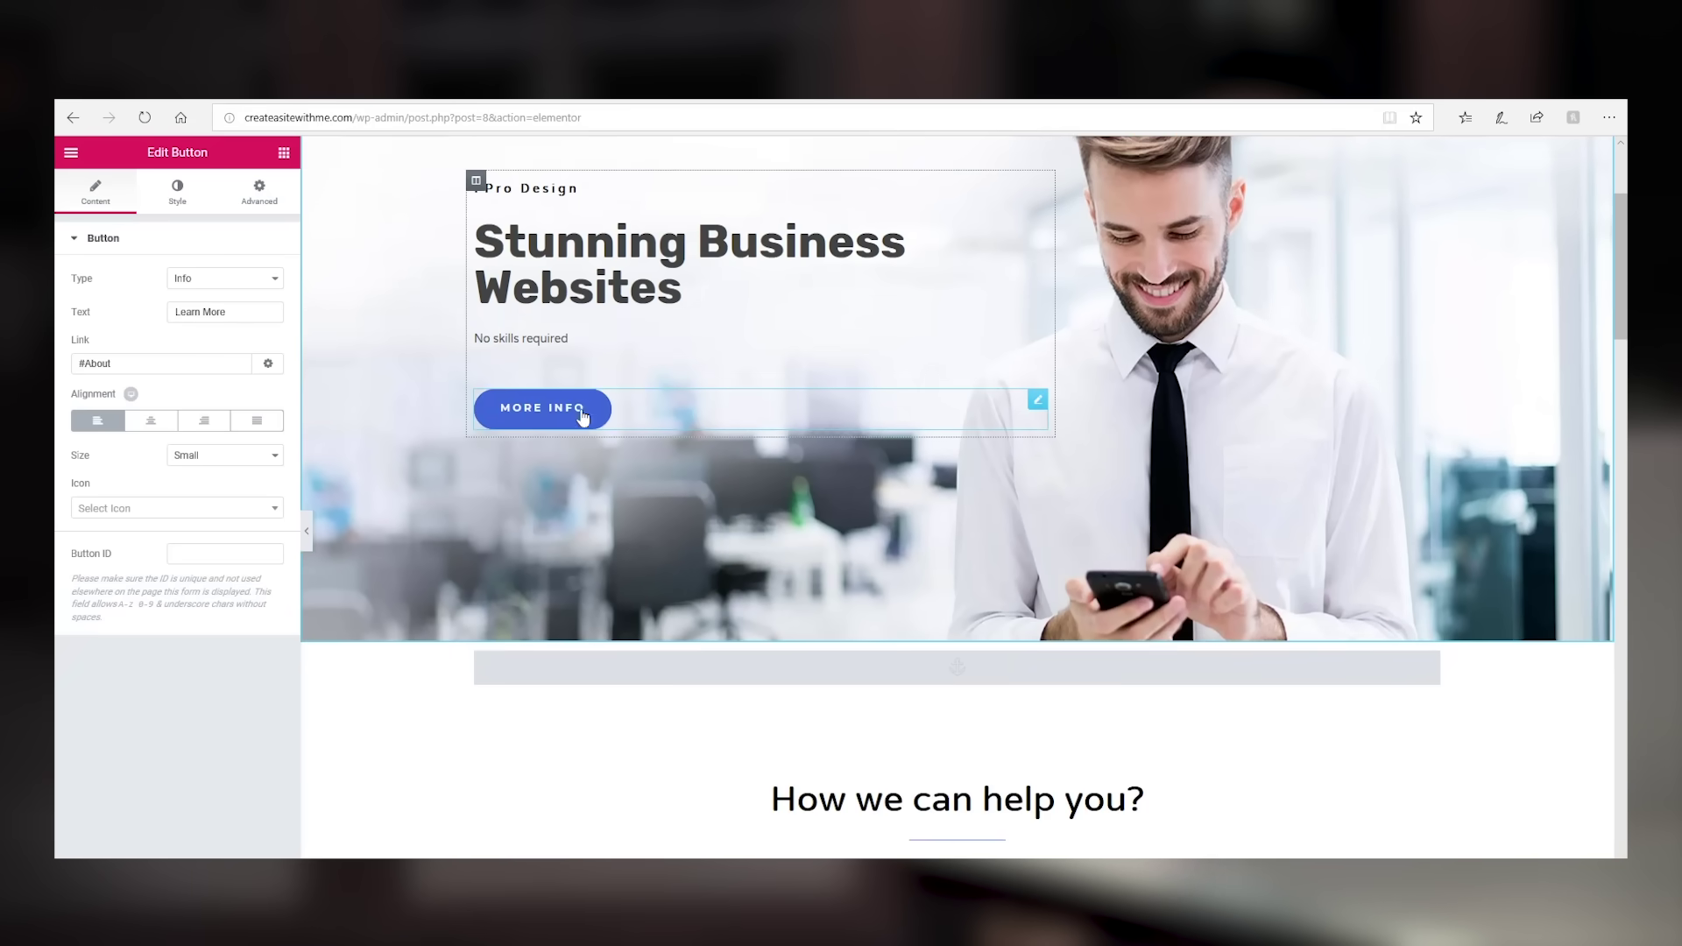
key("ctrl+shift+Left")
key("ctrl+shift+Left")
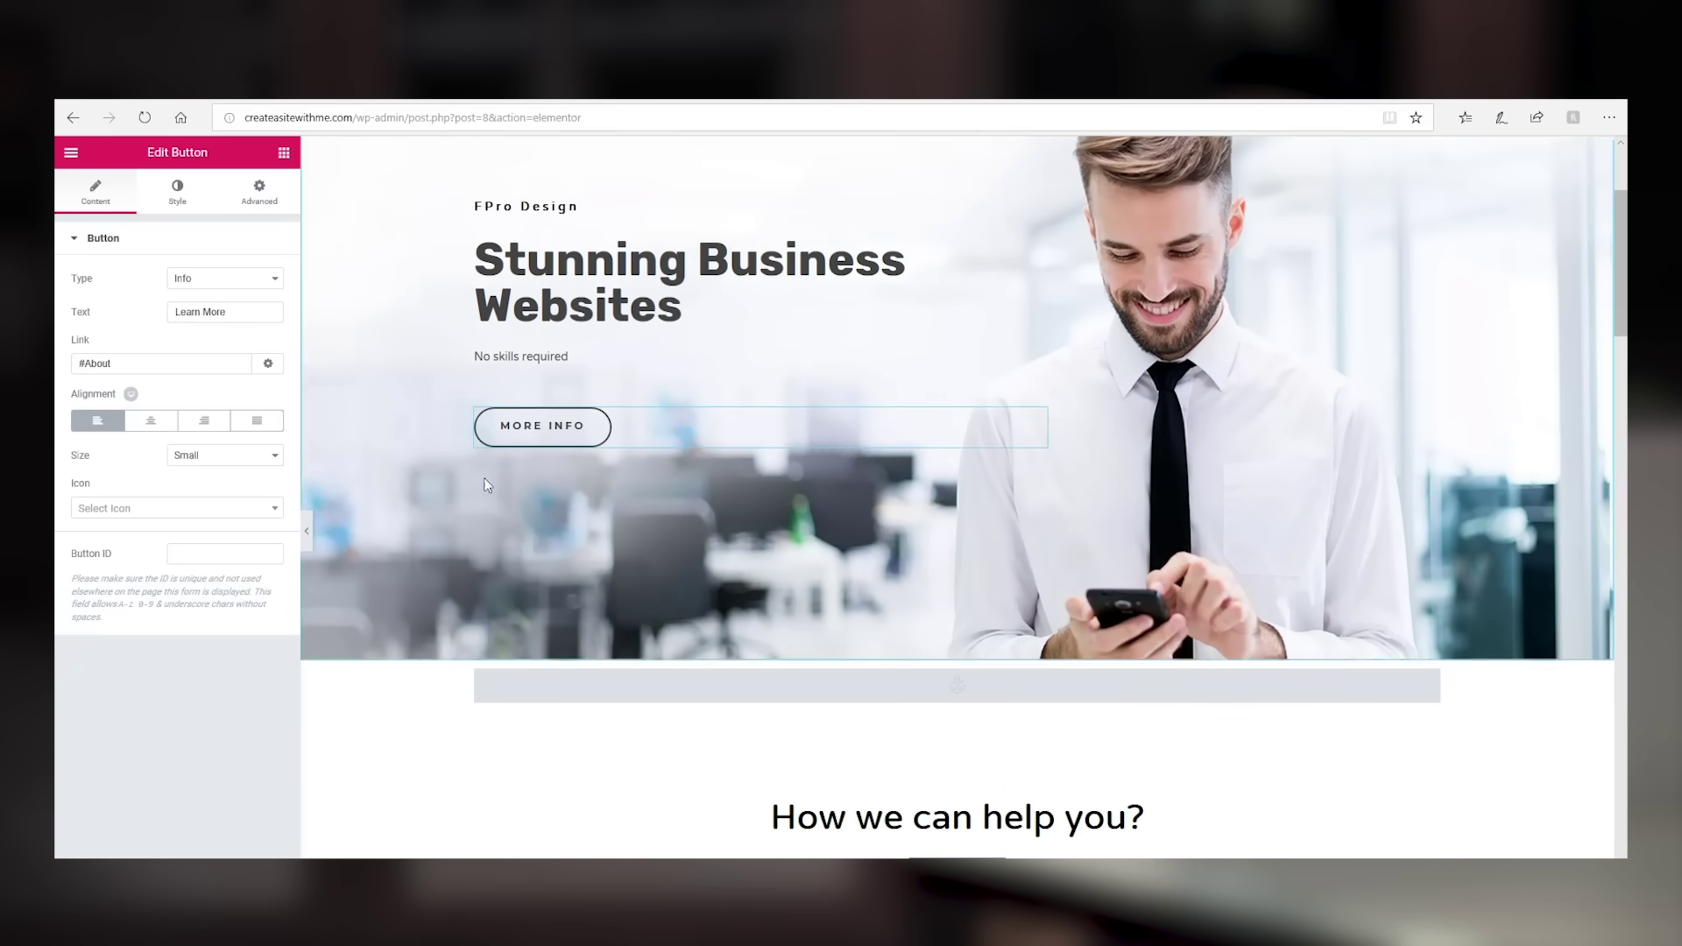
type("More Info")
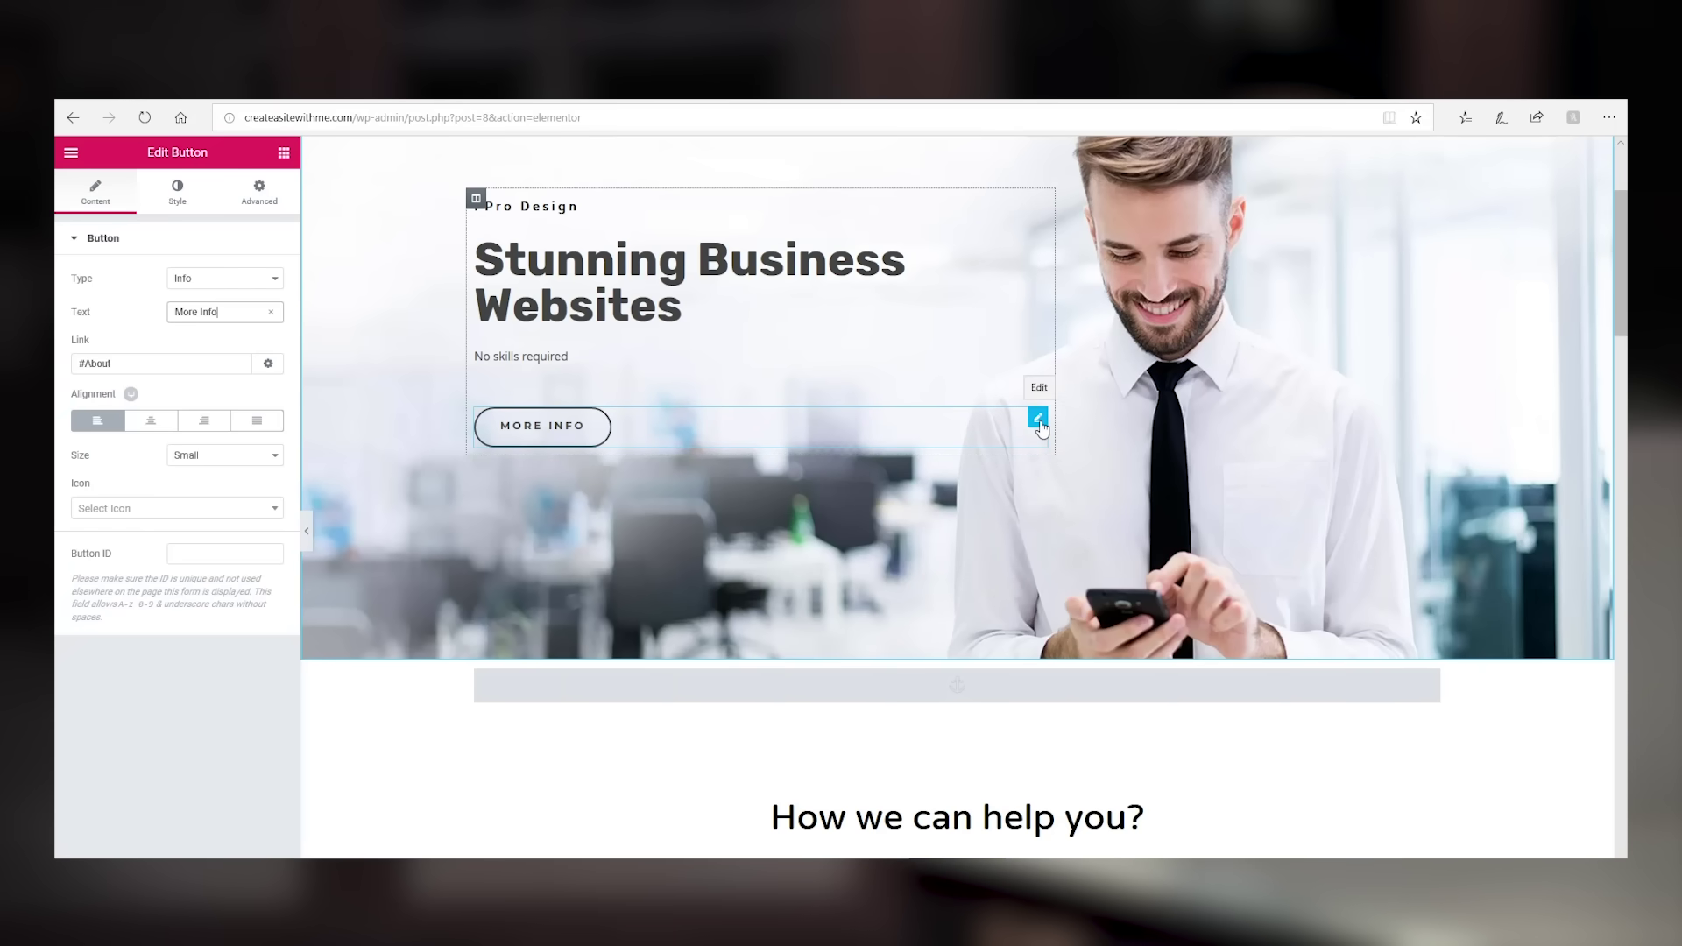
triple_click(241, 313)
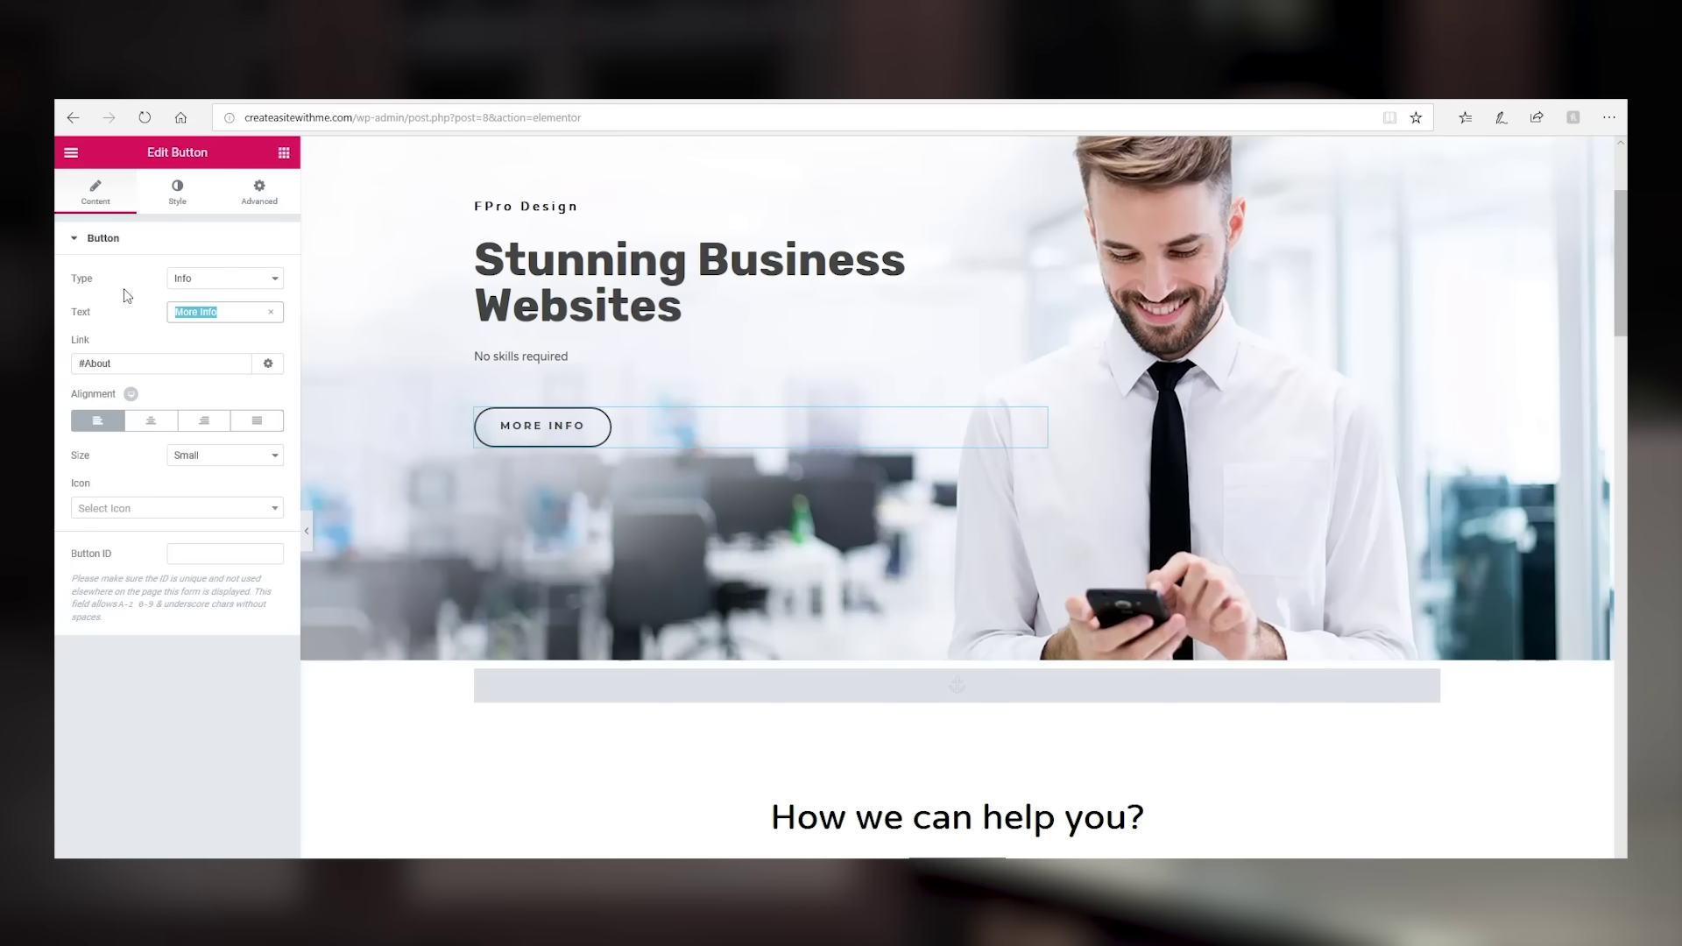
type("Learn More...")
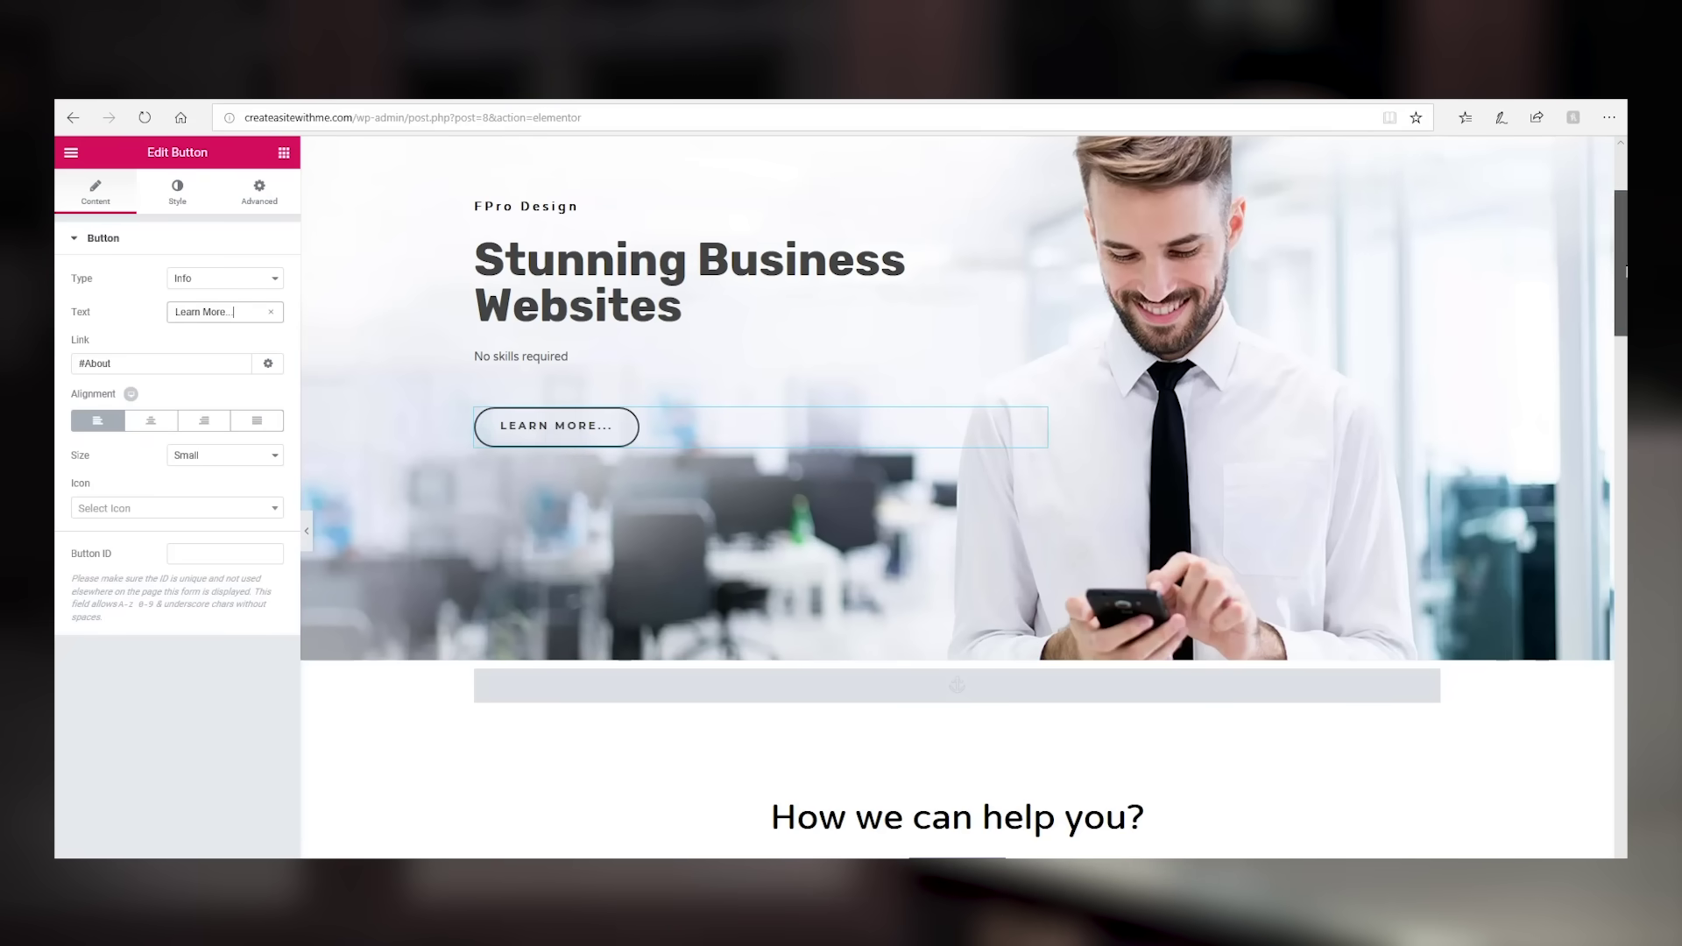
Select the spacer beside the photo, then reselect the Learn More button
scroll(550, 418, "down", 10)
scroll(958, 491, "down", 10)
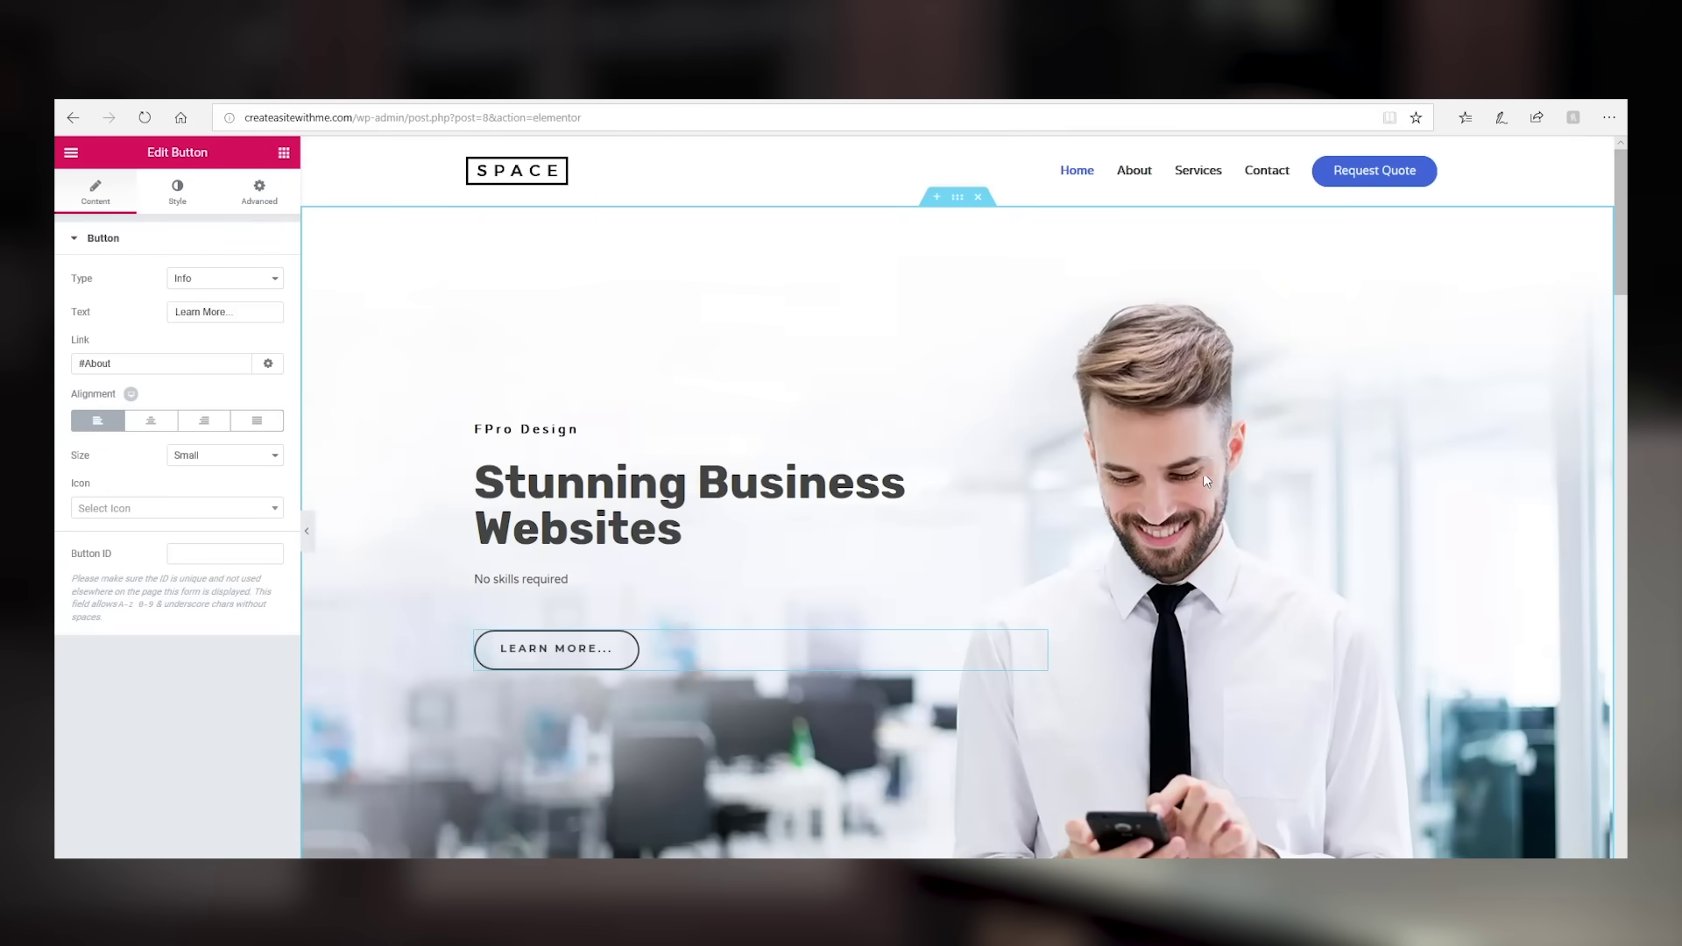
left_click(1202, 497)
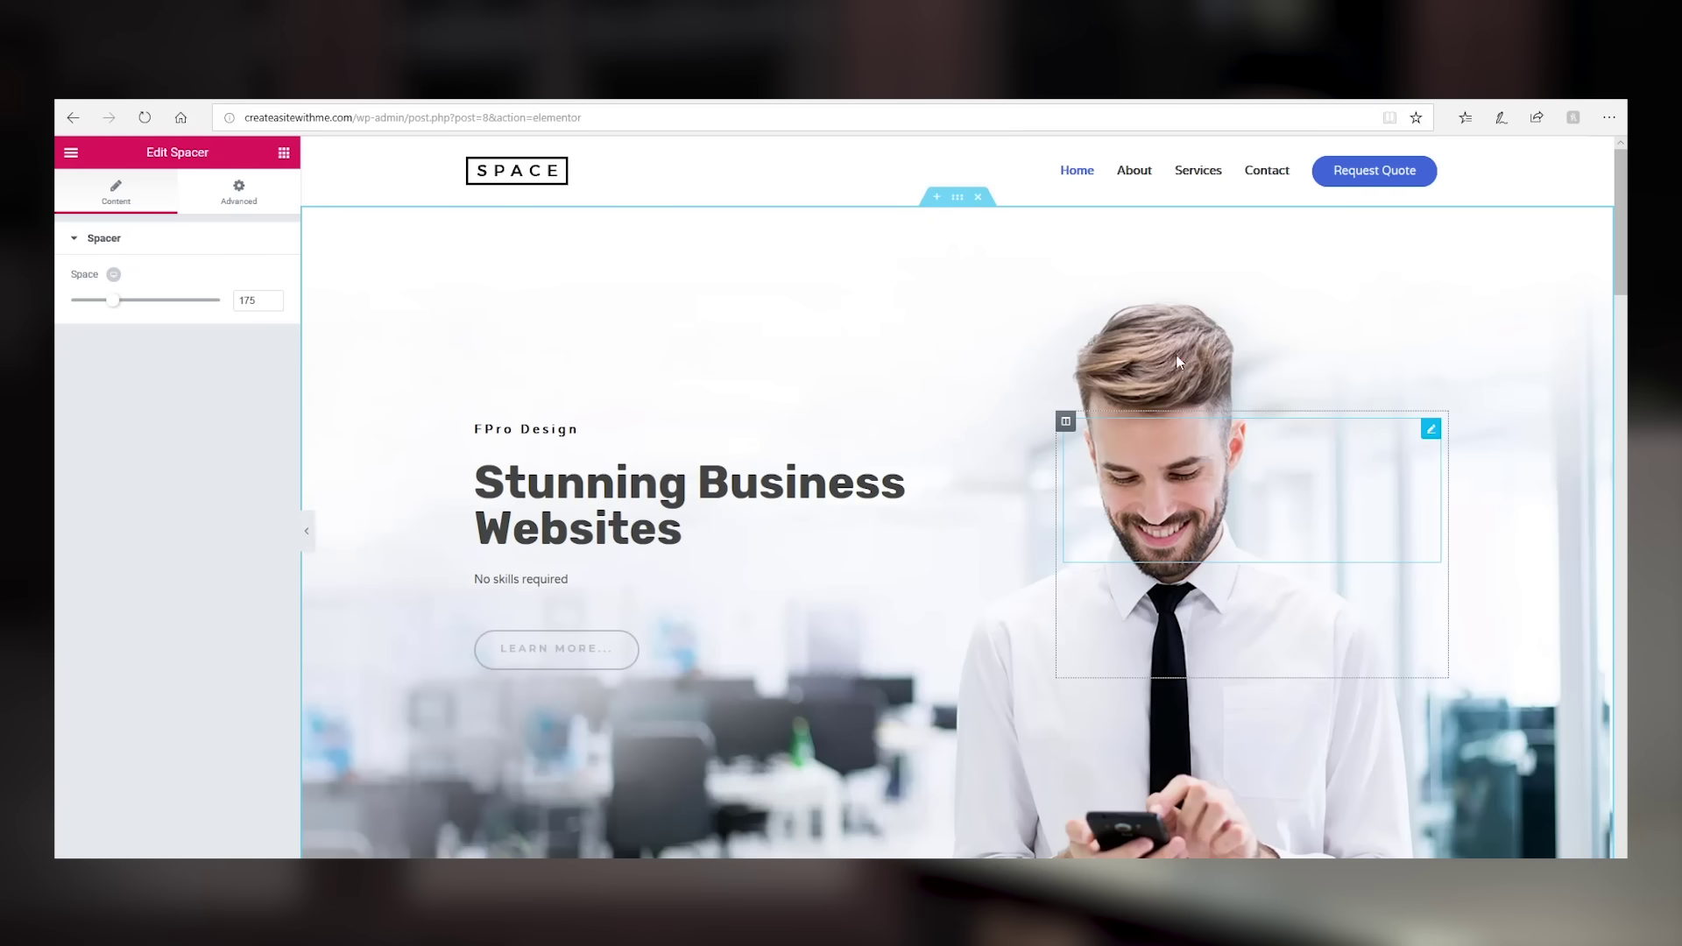
left_click(561, 649)
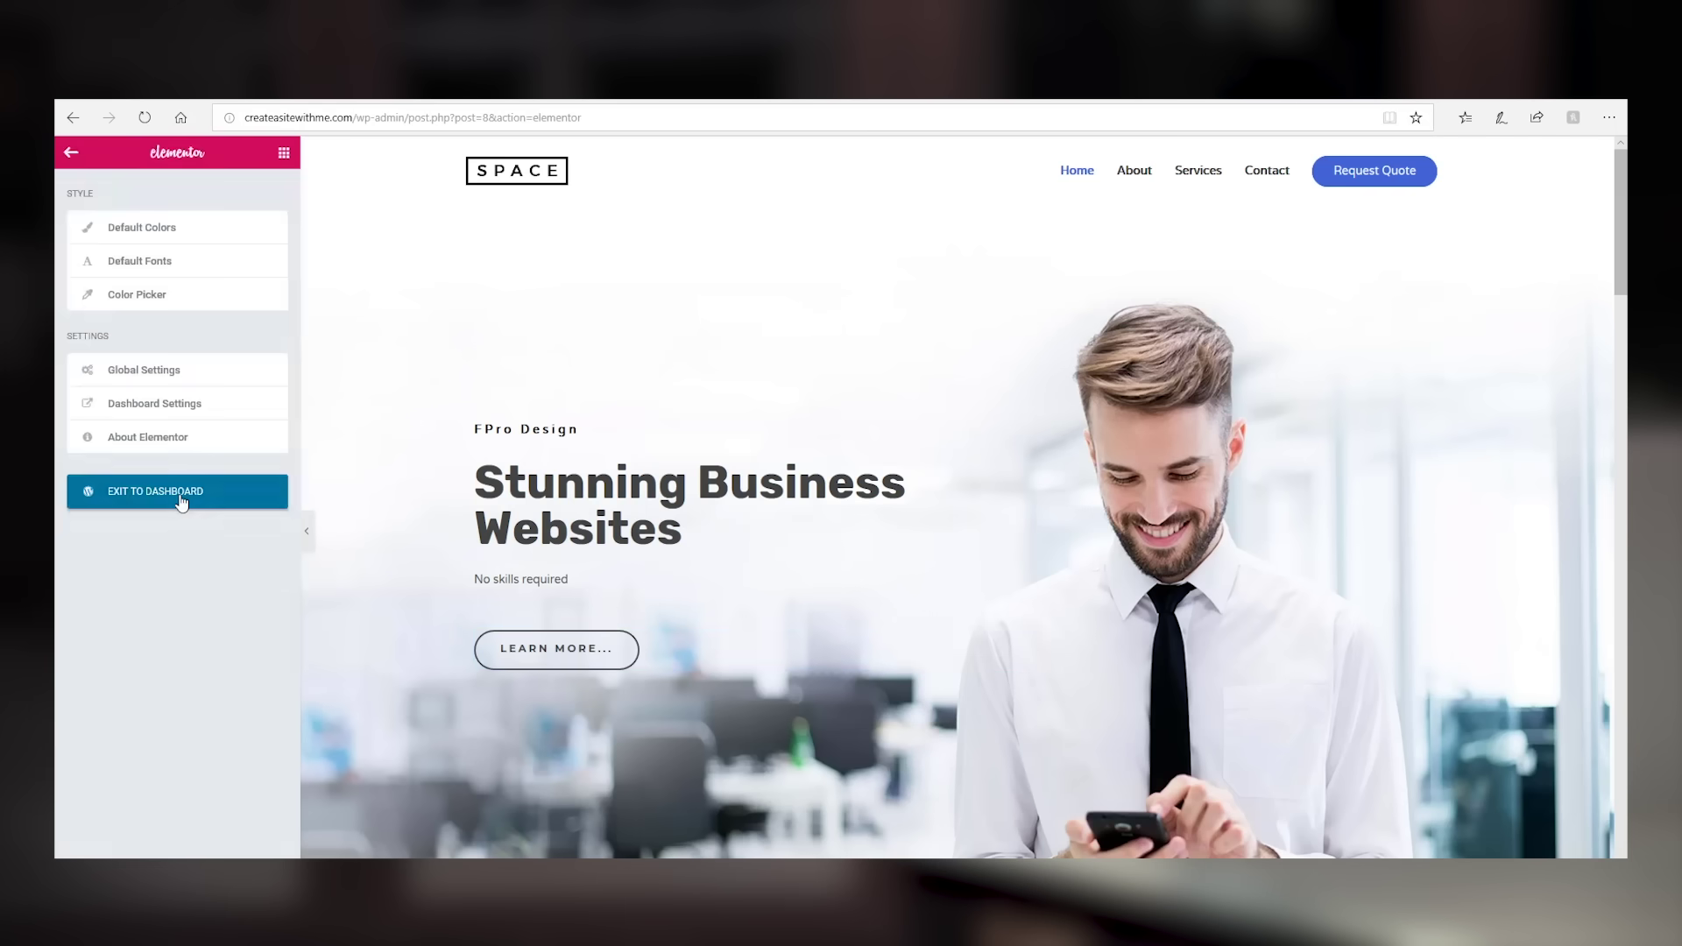
Exit Elementor to the dashboard, confirming Leave, and go to Appearance > Themes
left_click(179, 492)
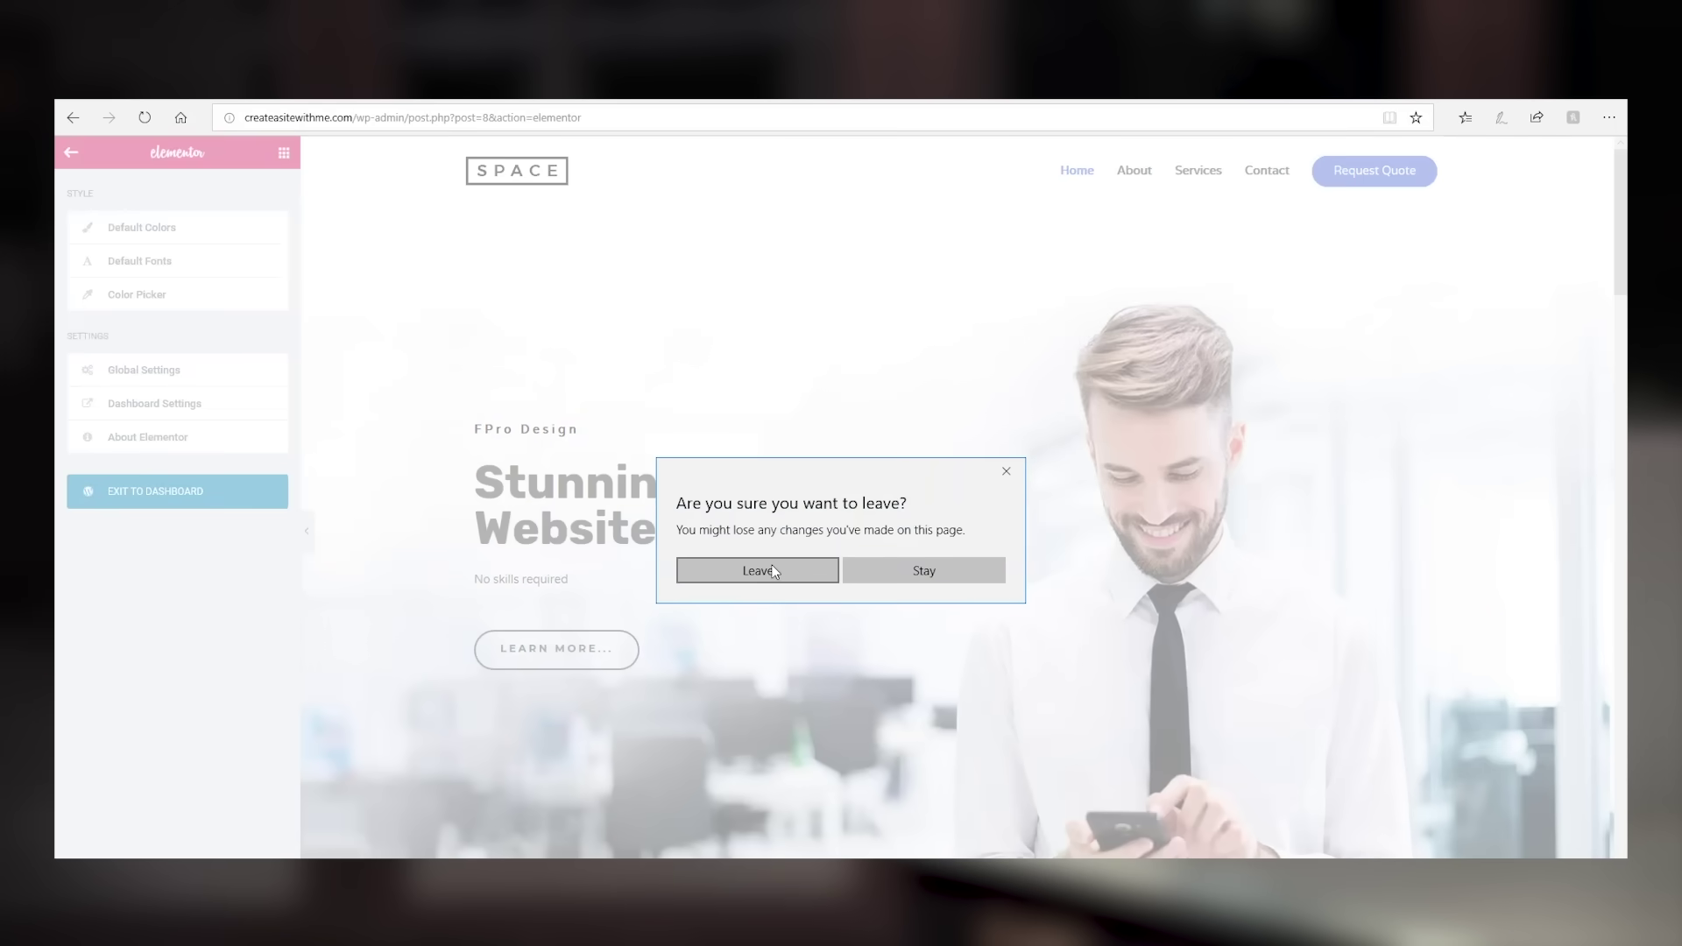
left_click(772, 571)
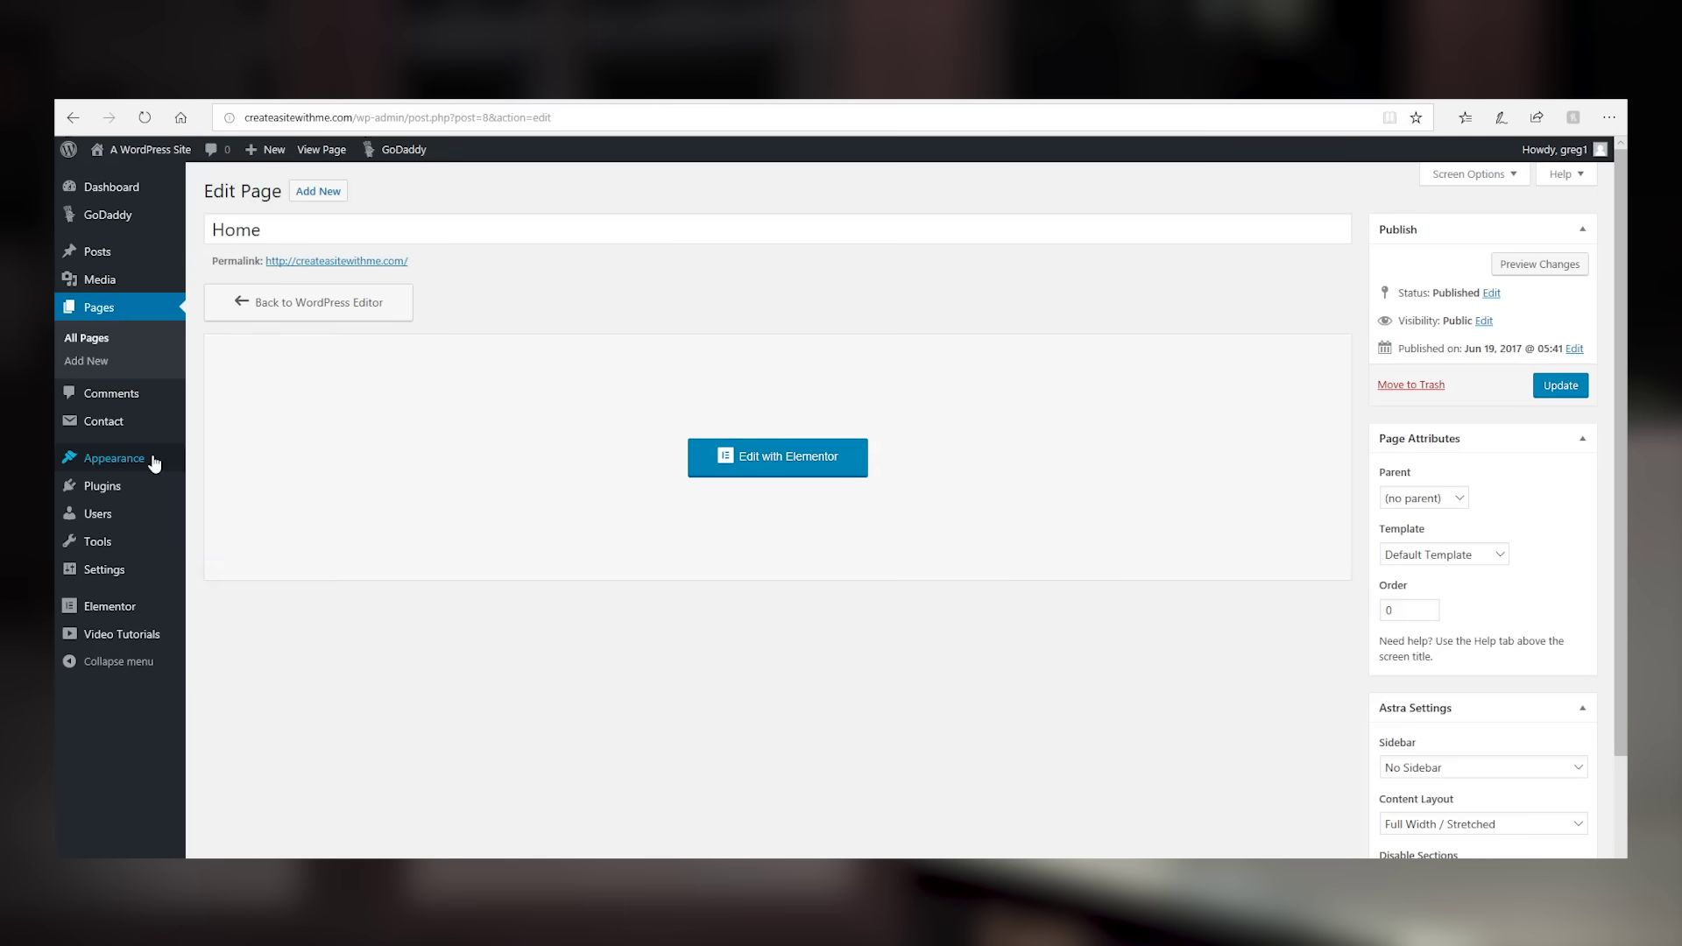
mouse_move(151, 464)
left_click(202, 466)
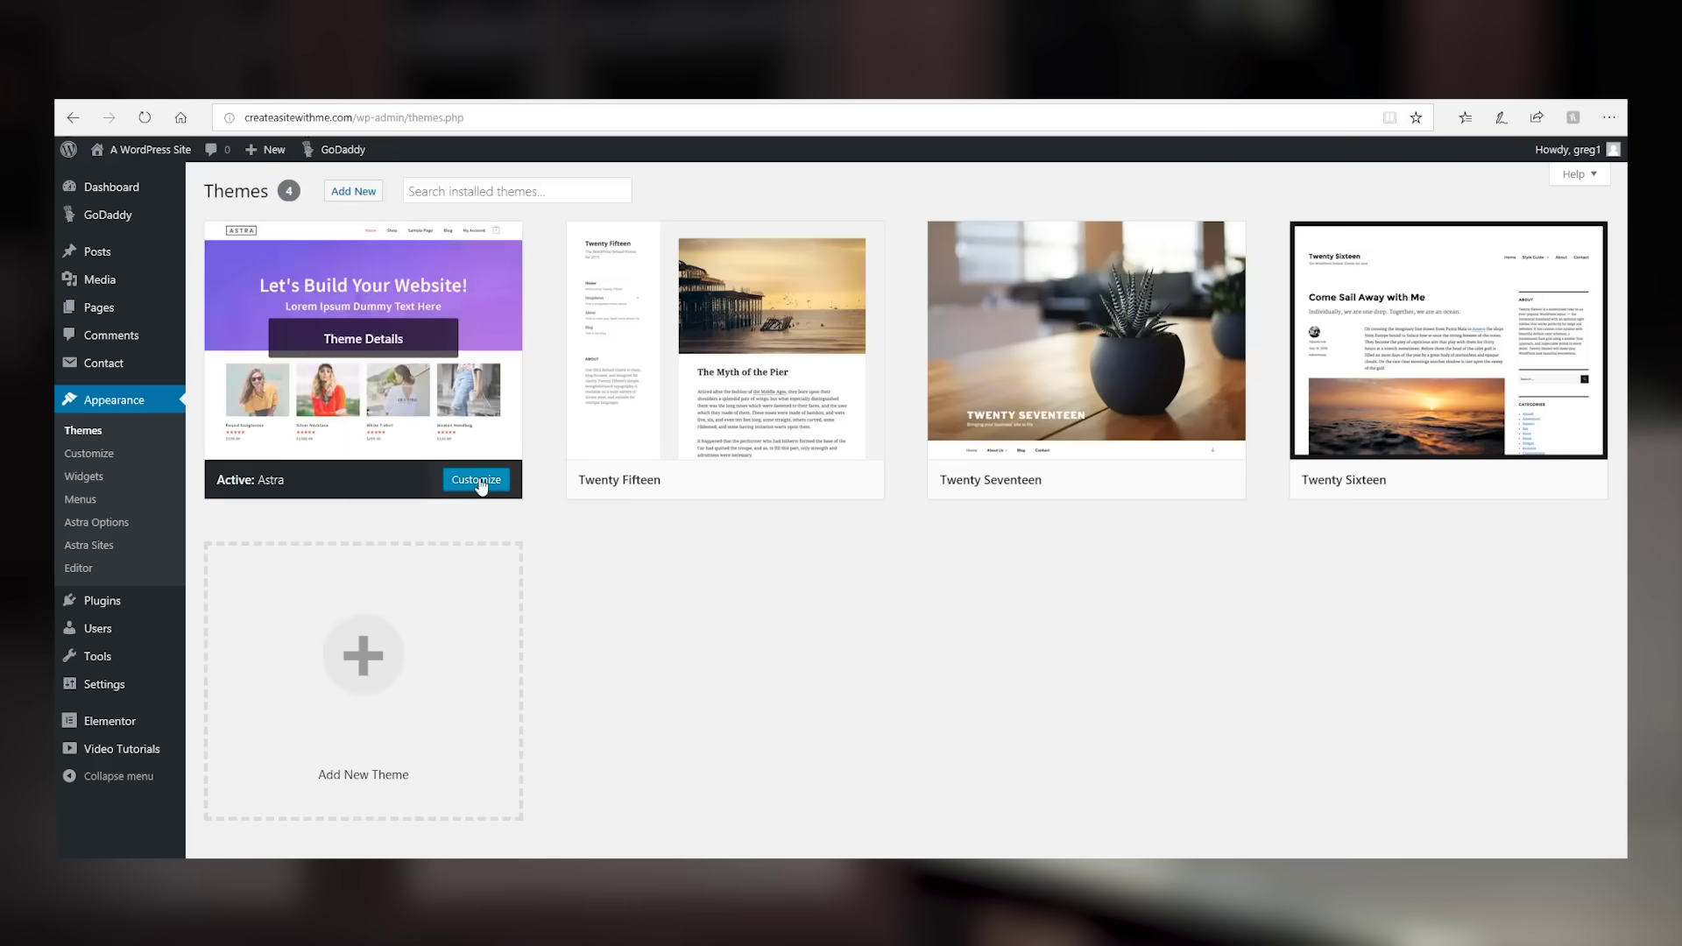
Browse the Astra customizer's Site Identity and Request Quote header button, then close to Themes
left_click(480, 484)
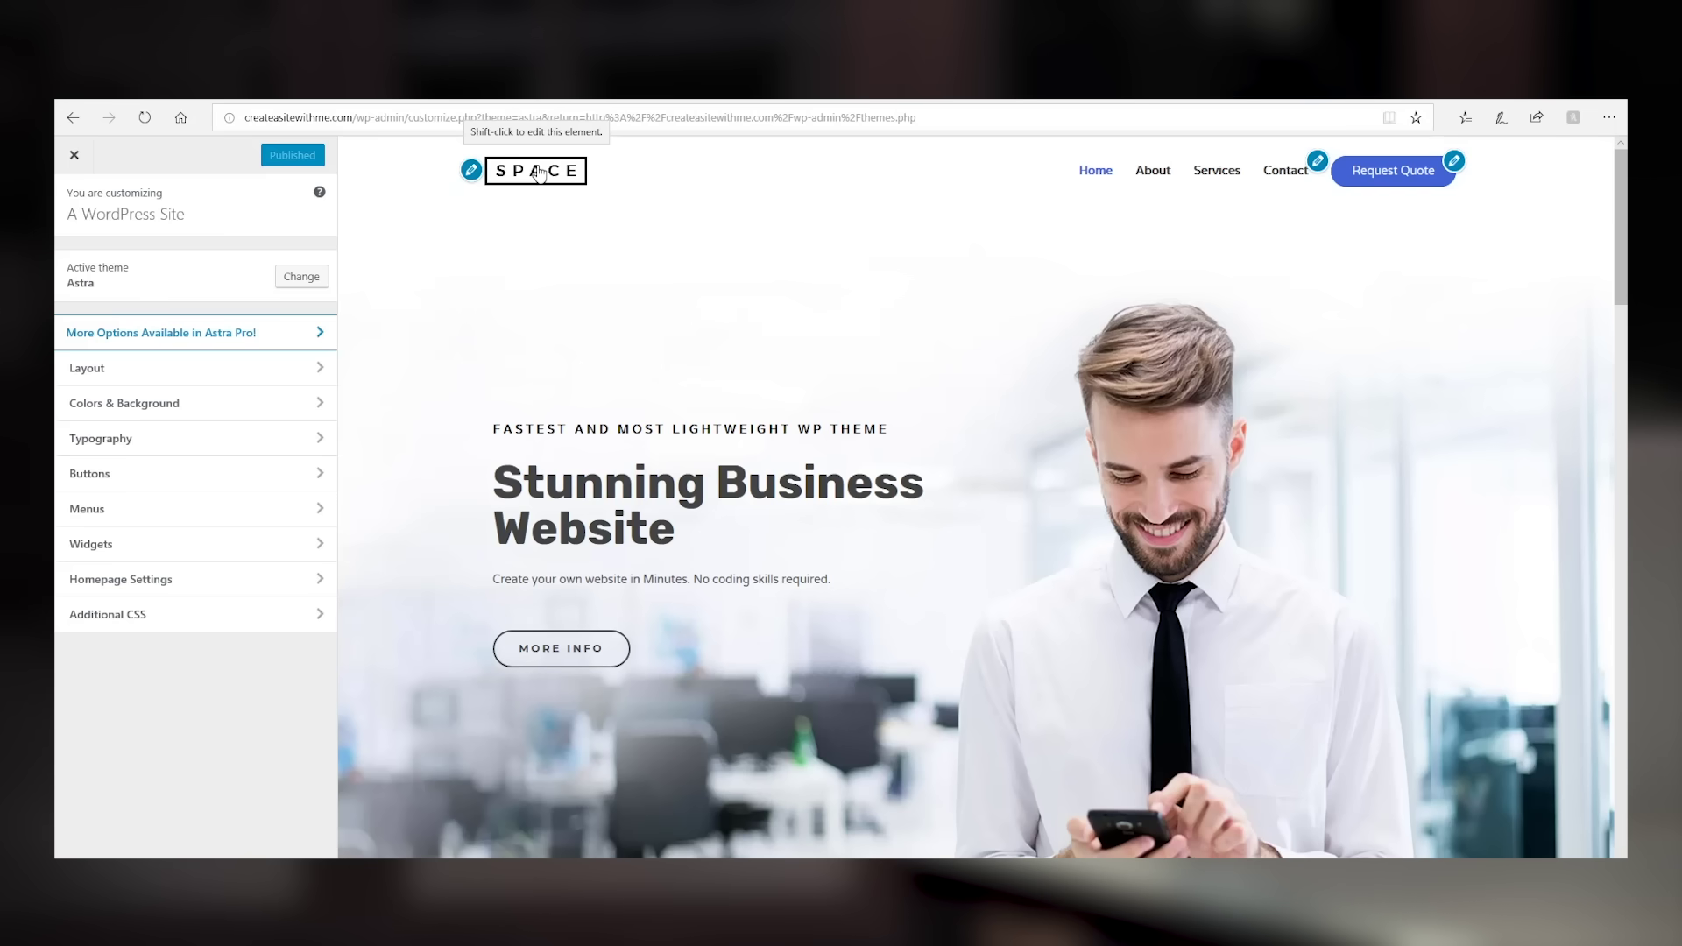
left_click(471, 171)
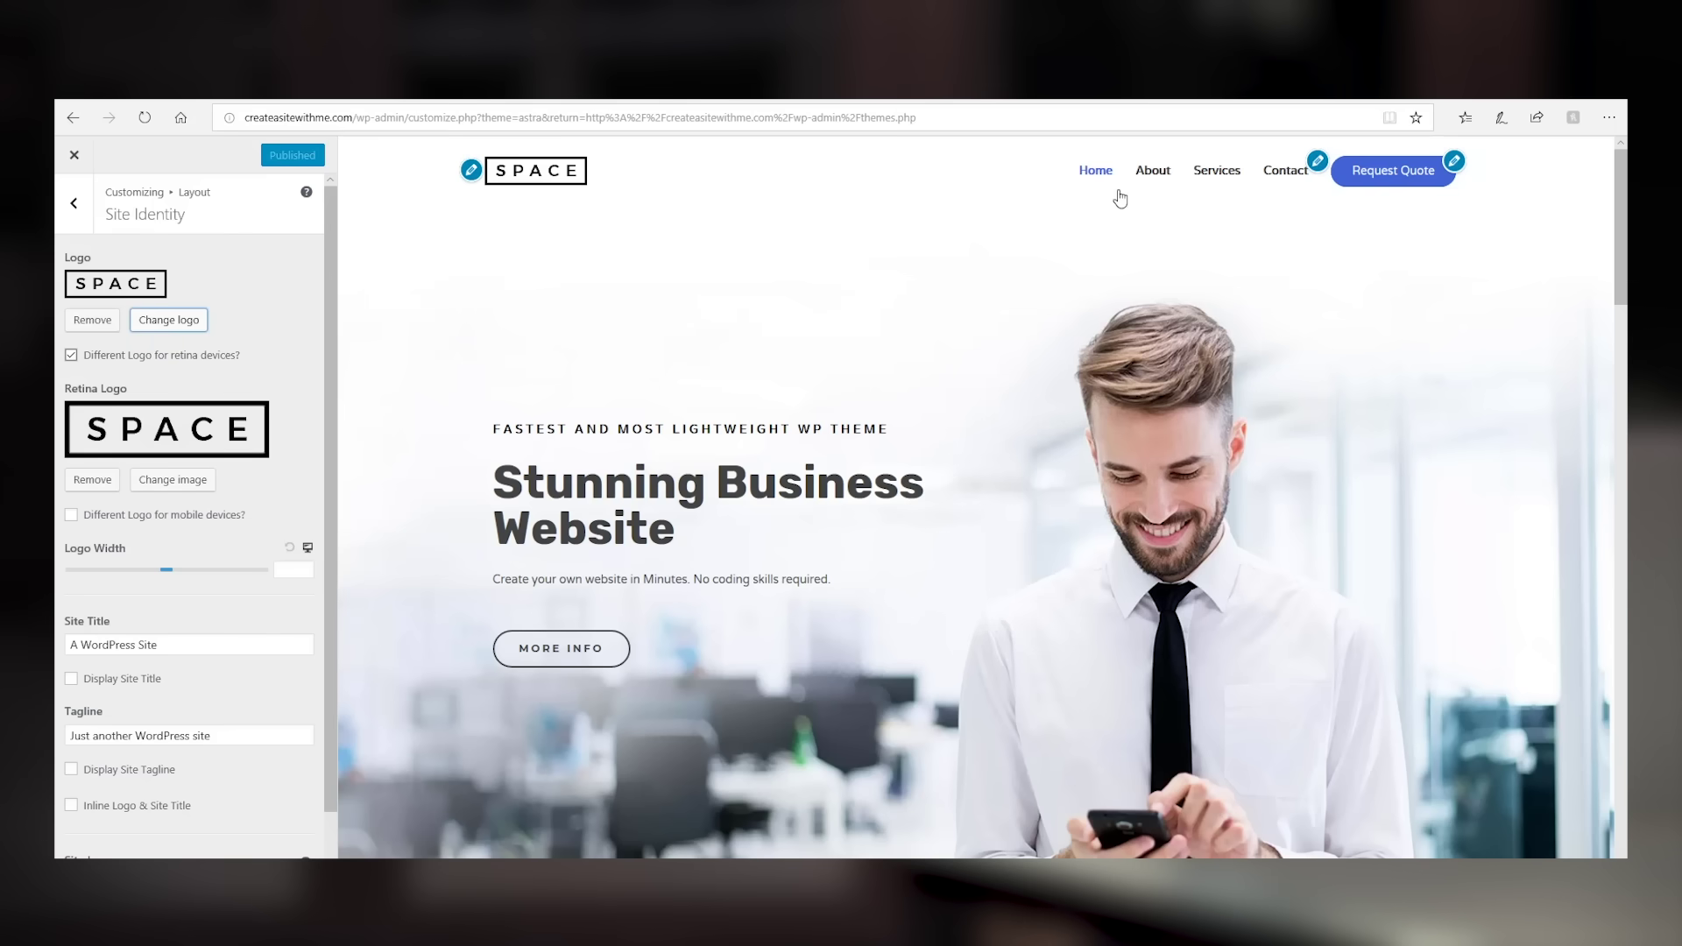
left_click(1321, 166)
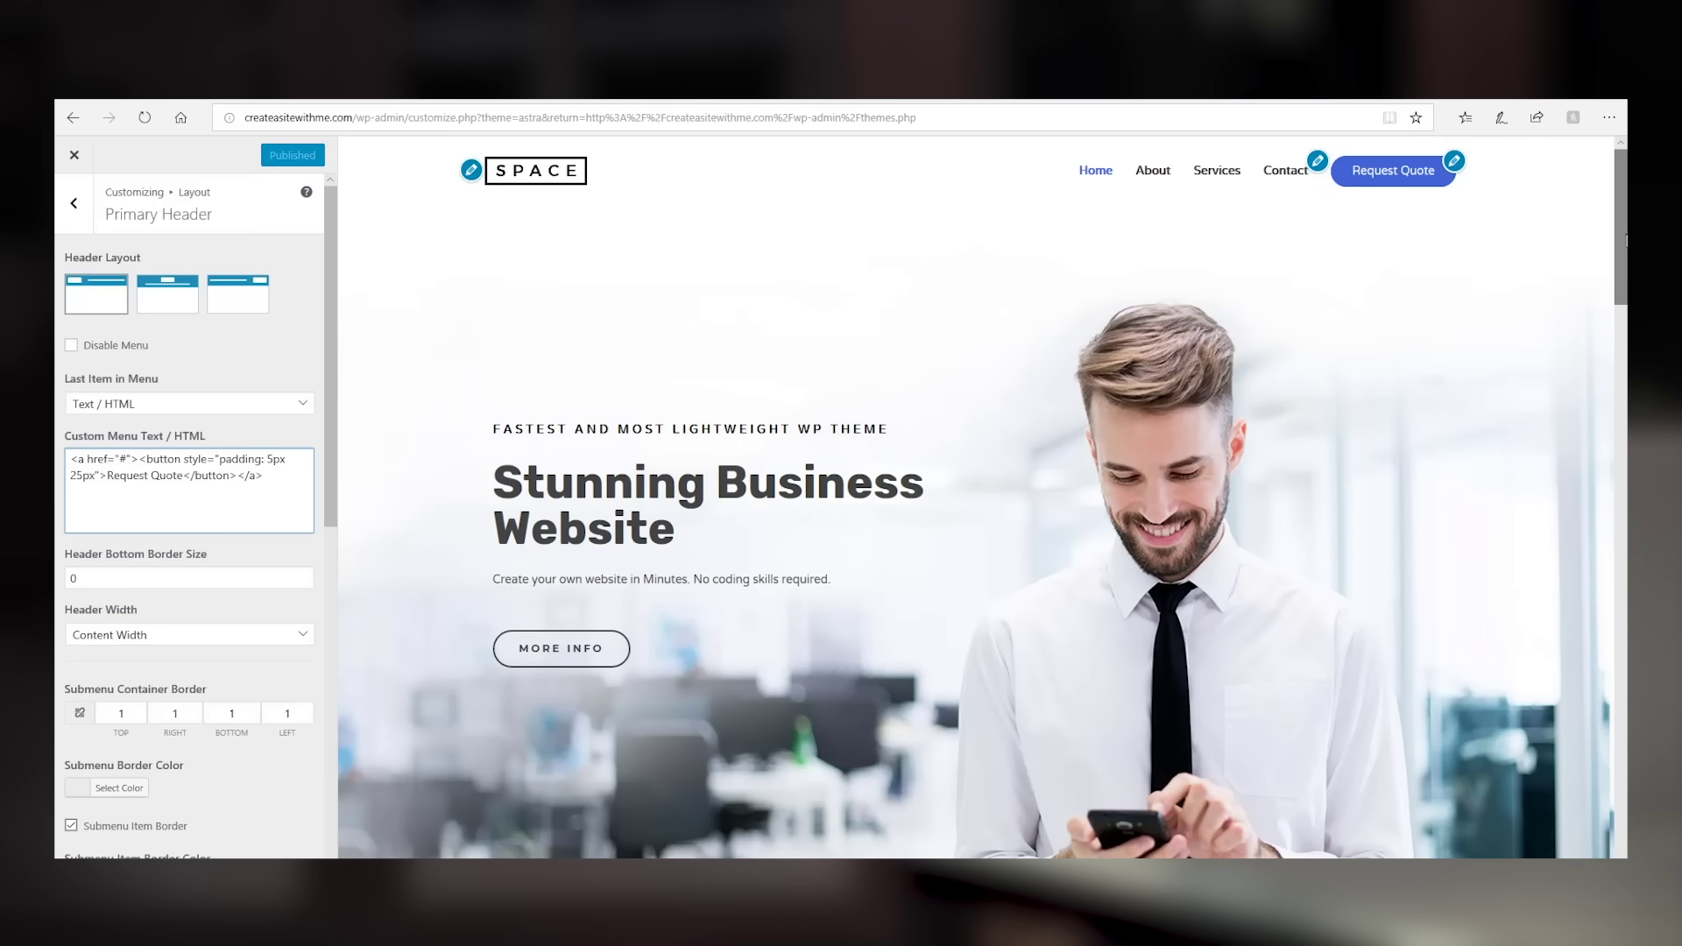
left_click_drag(1621, 228, 1620, 793)
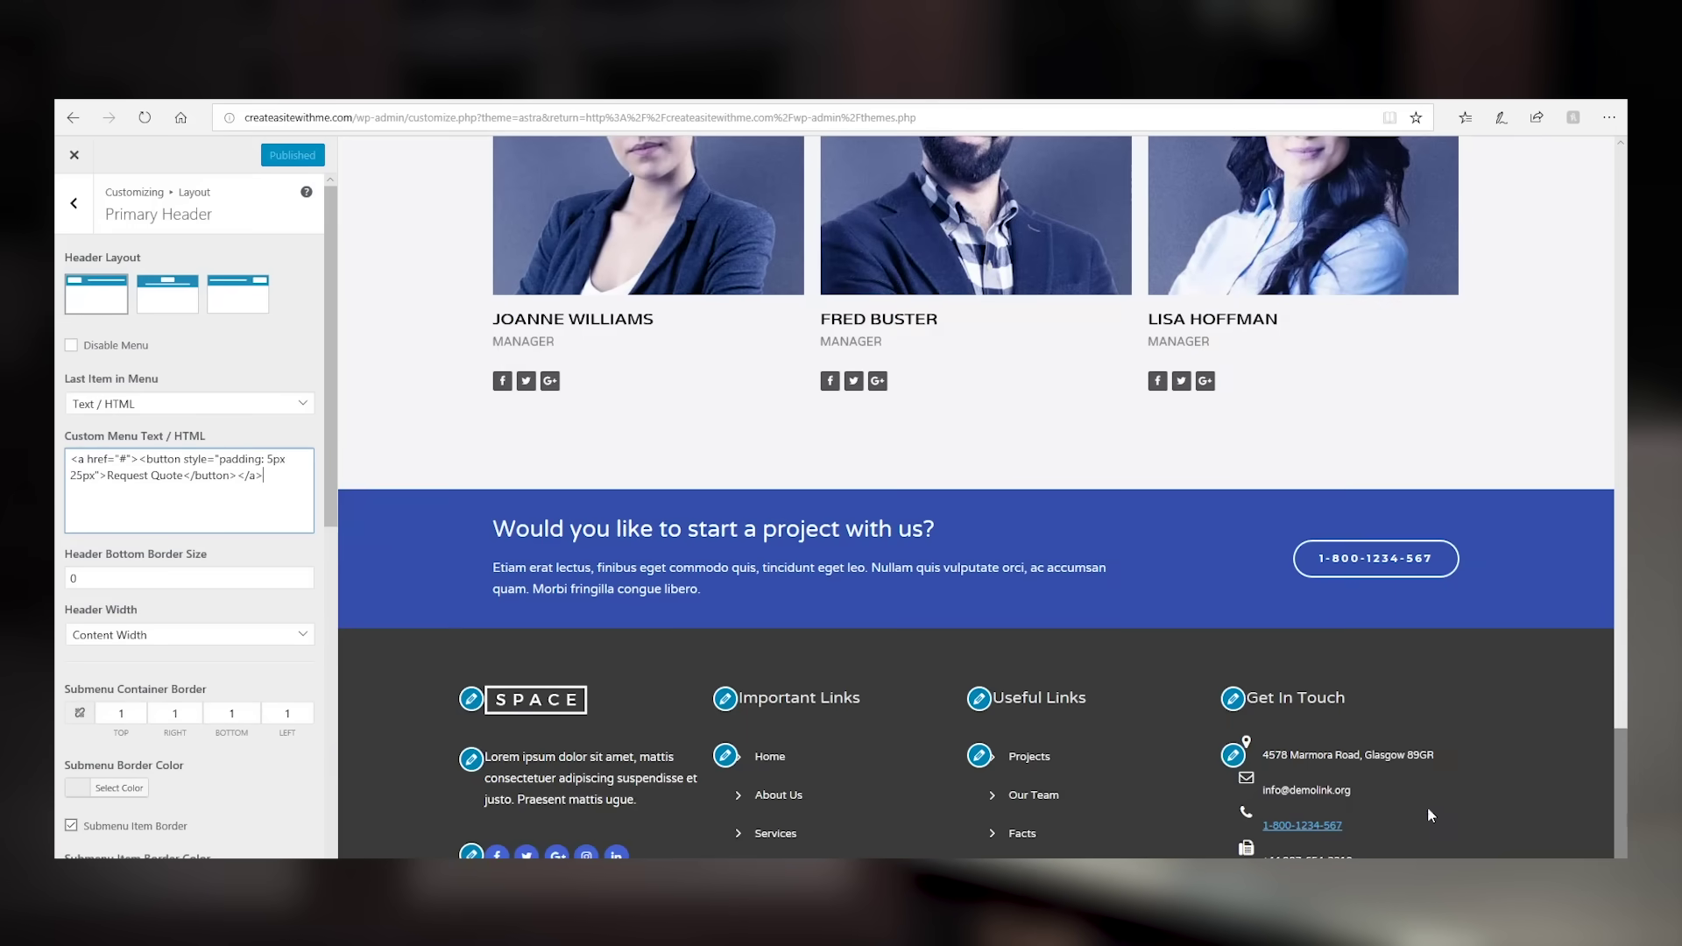
left_click(473, 706)
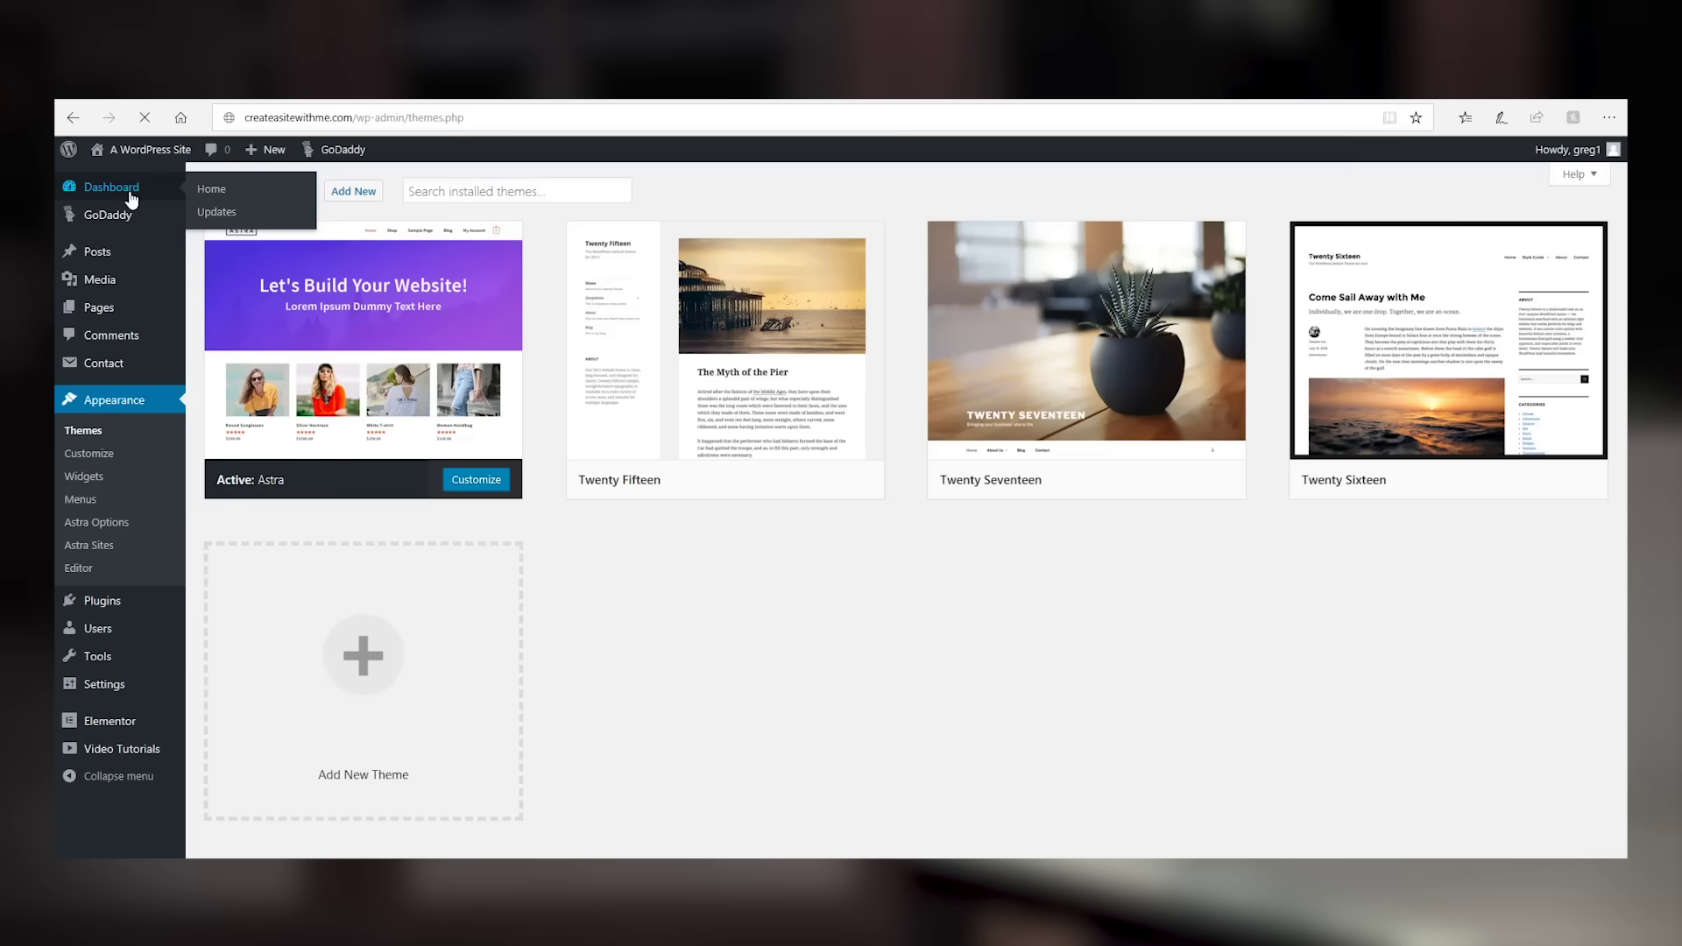
Add a draft page titled 'Website Building Services' and open it in Elementor
left_click(132, 199)
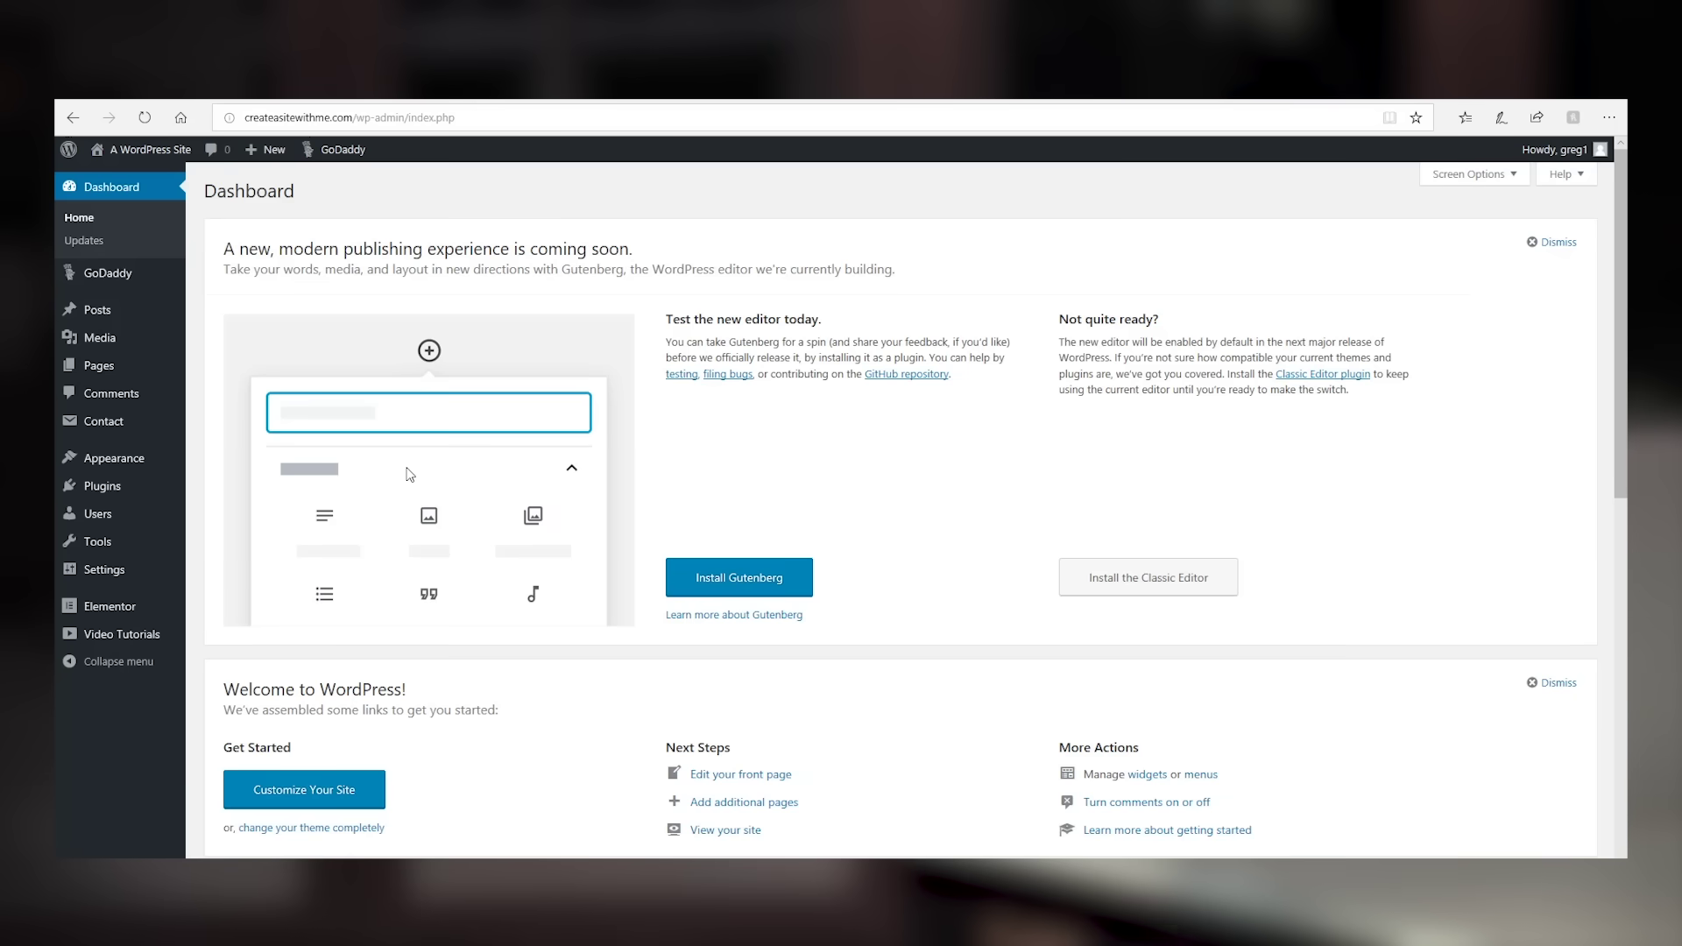
mouse_move(96, 377)
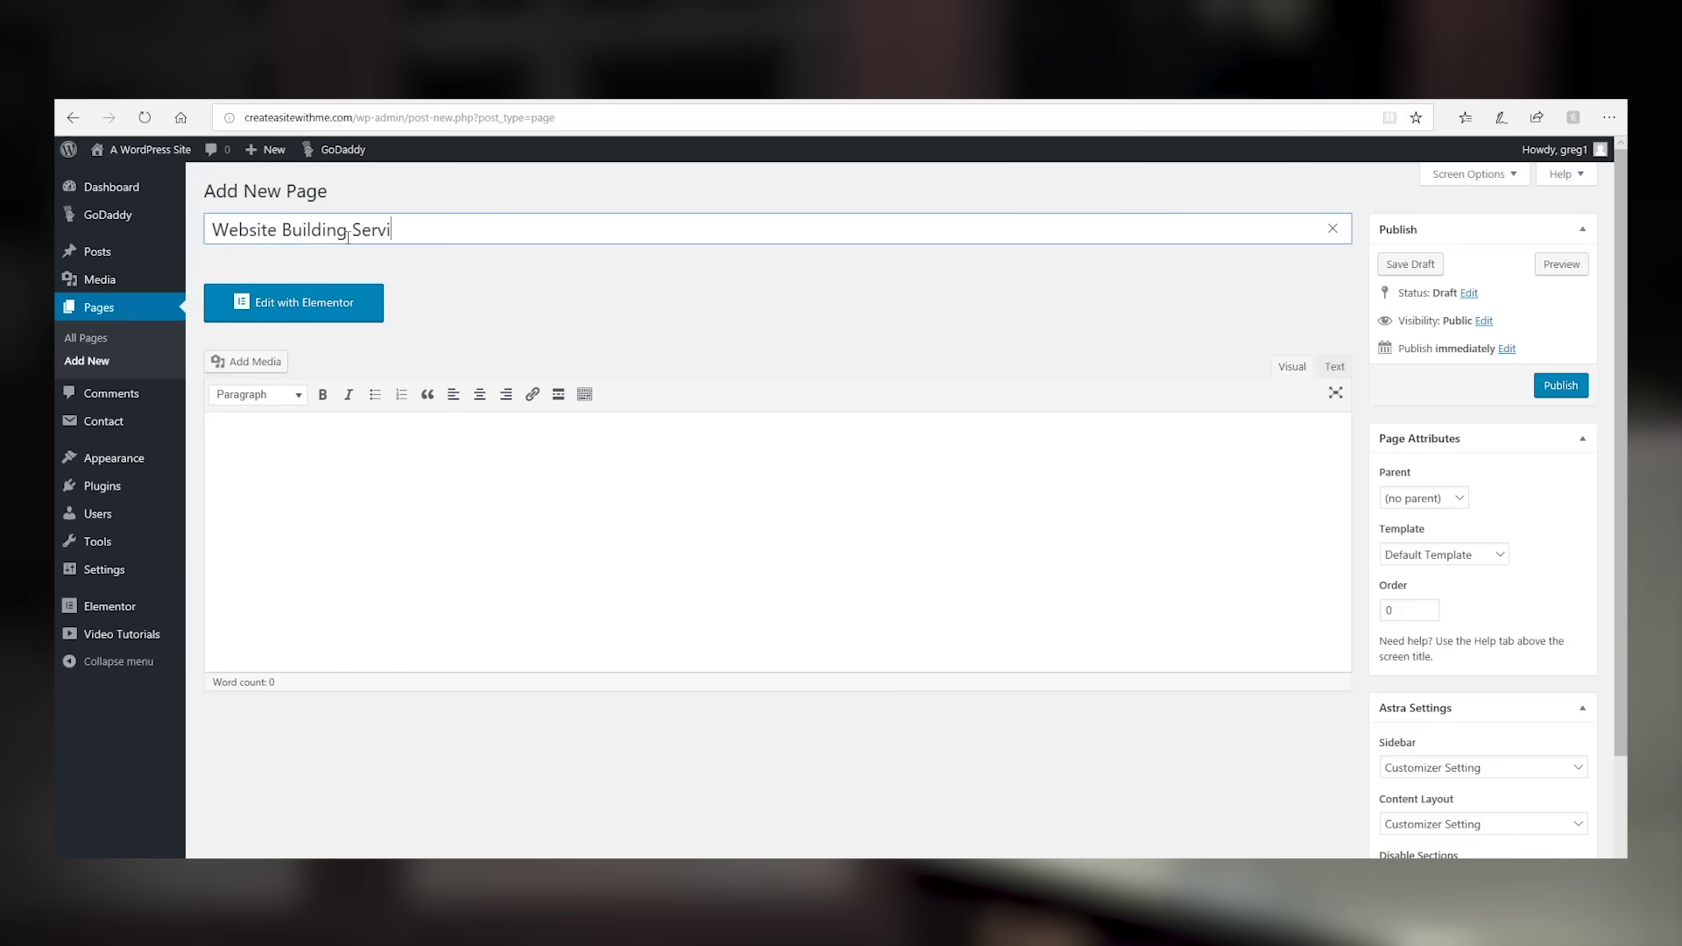
left_click(309, 313)
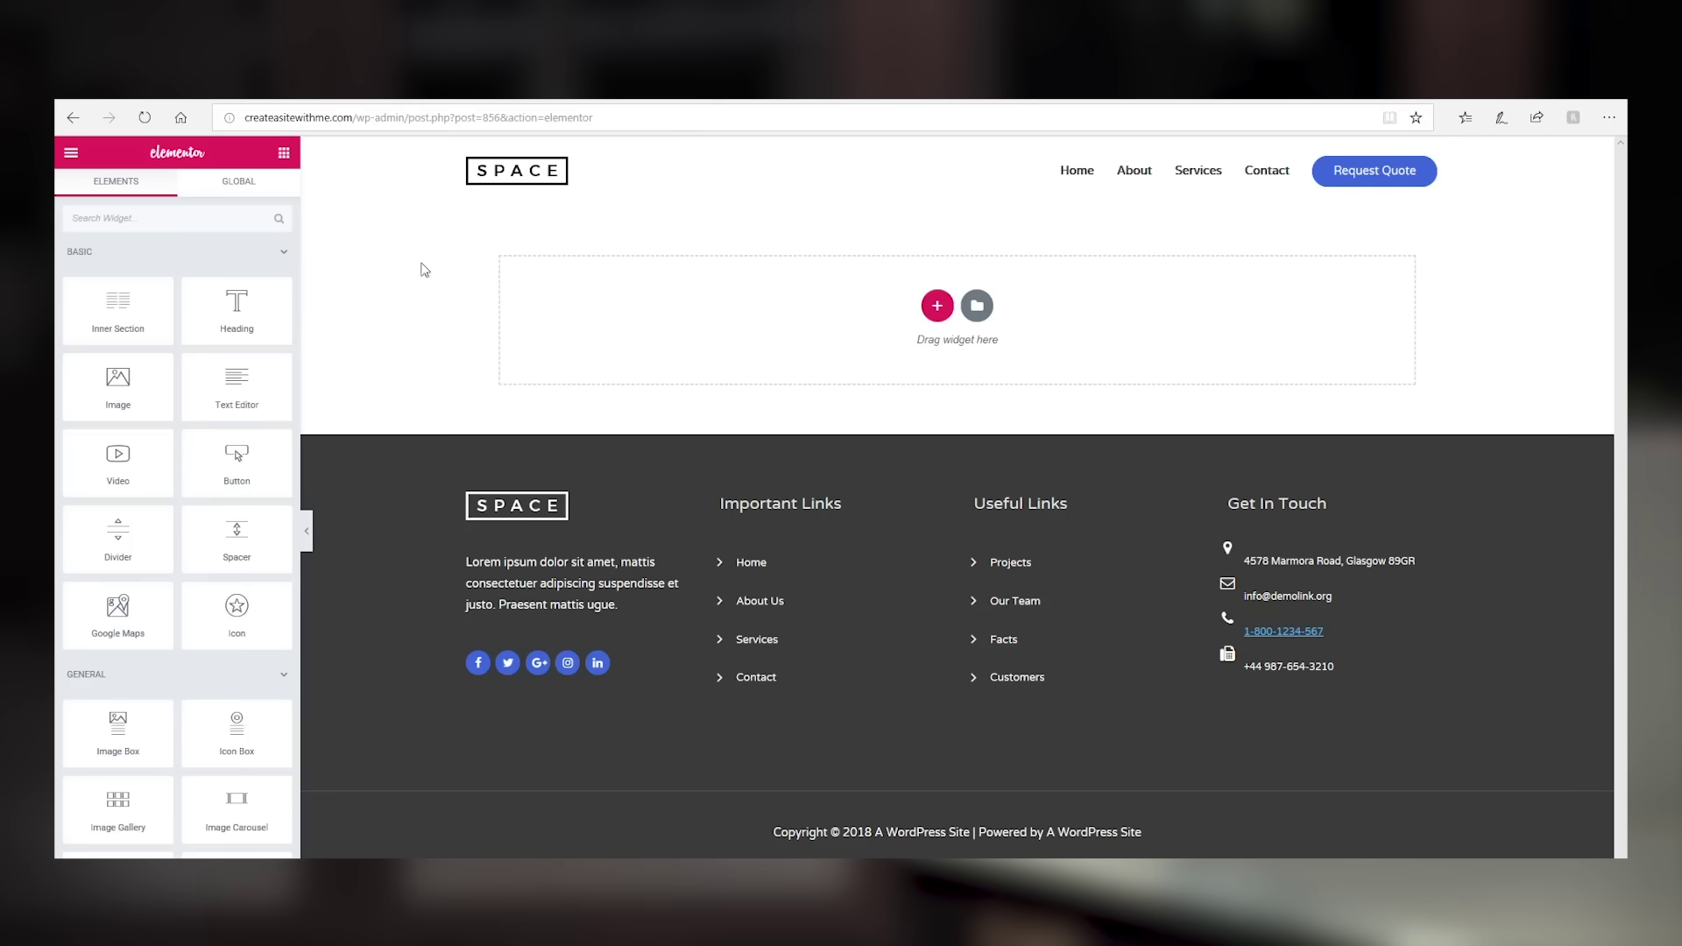
Drop a Heading into the empty section and preview the Halloween Party template without inserting
left_click_drag(396, 286, 397, 285)
left_click_drag(822, 368, 988, 339)
left_click(978, 308)
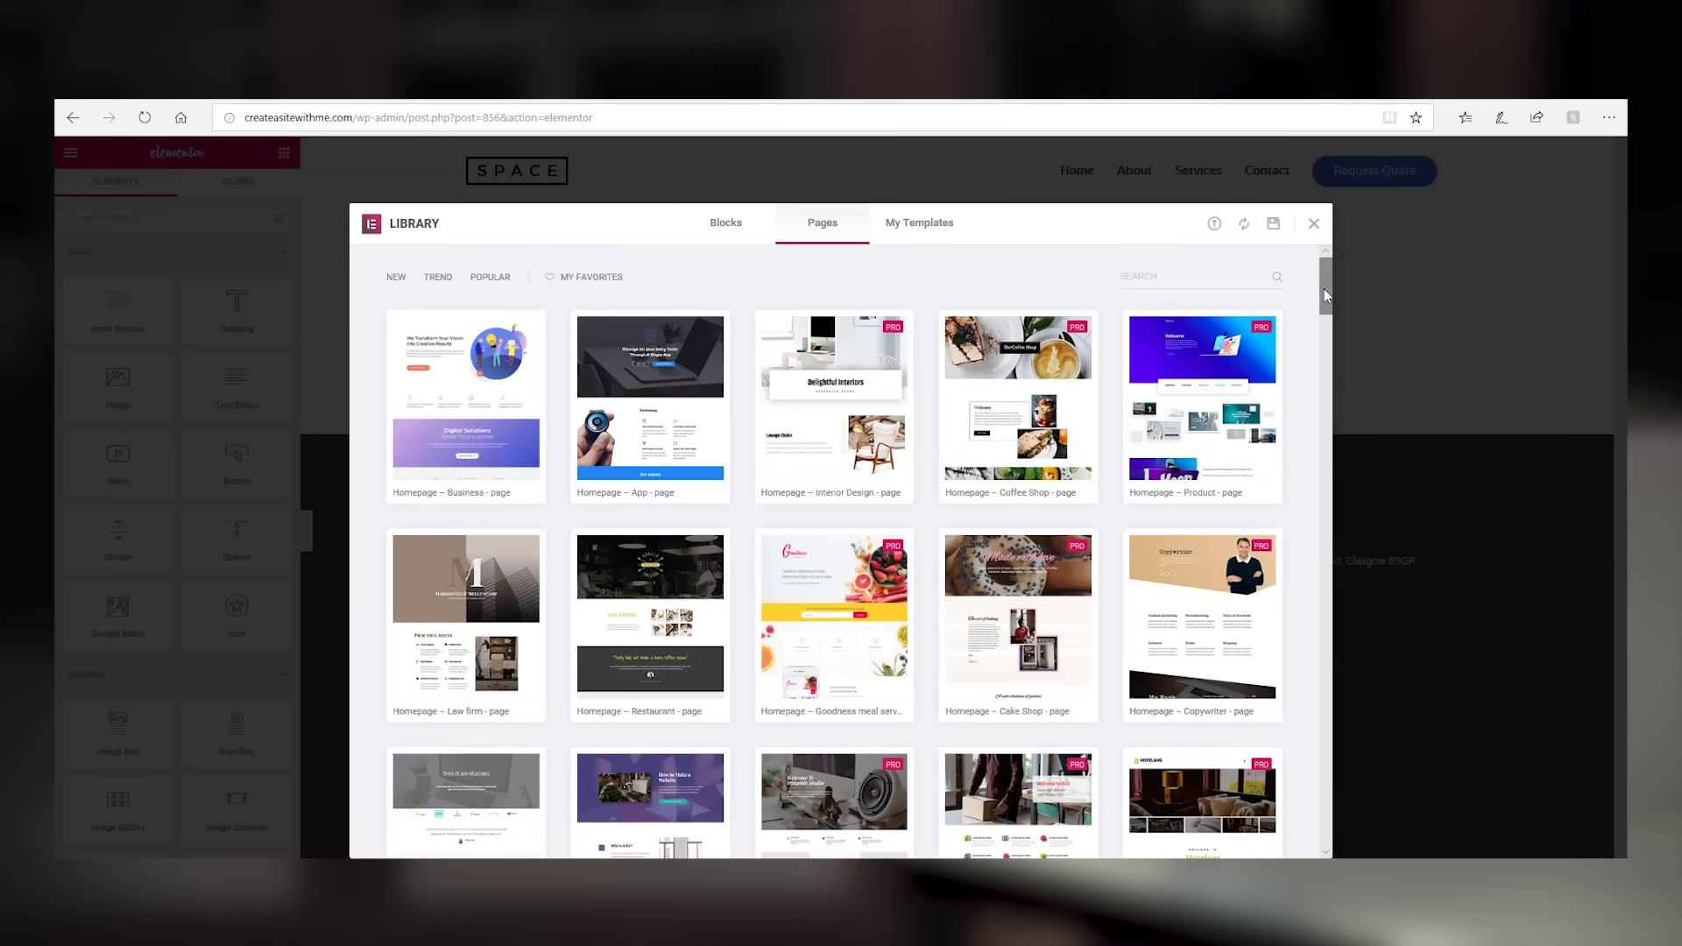
left_click_drag(1322, 287, 1426, 592)
left_click(1045, 602)
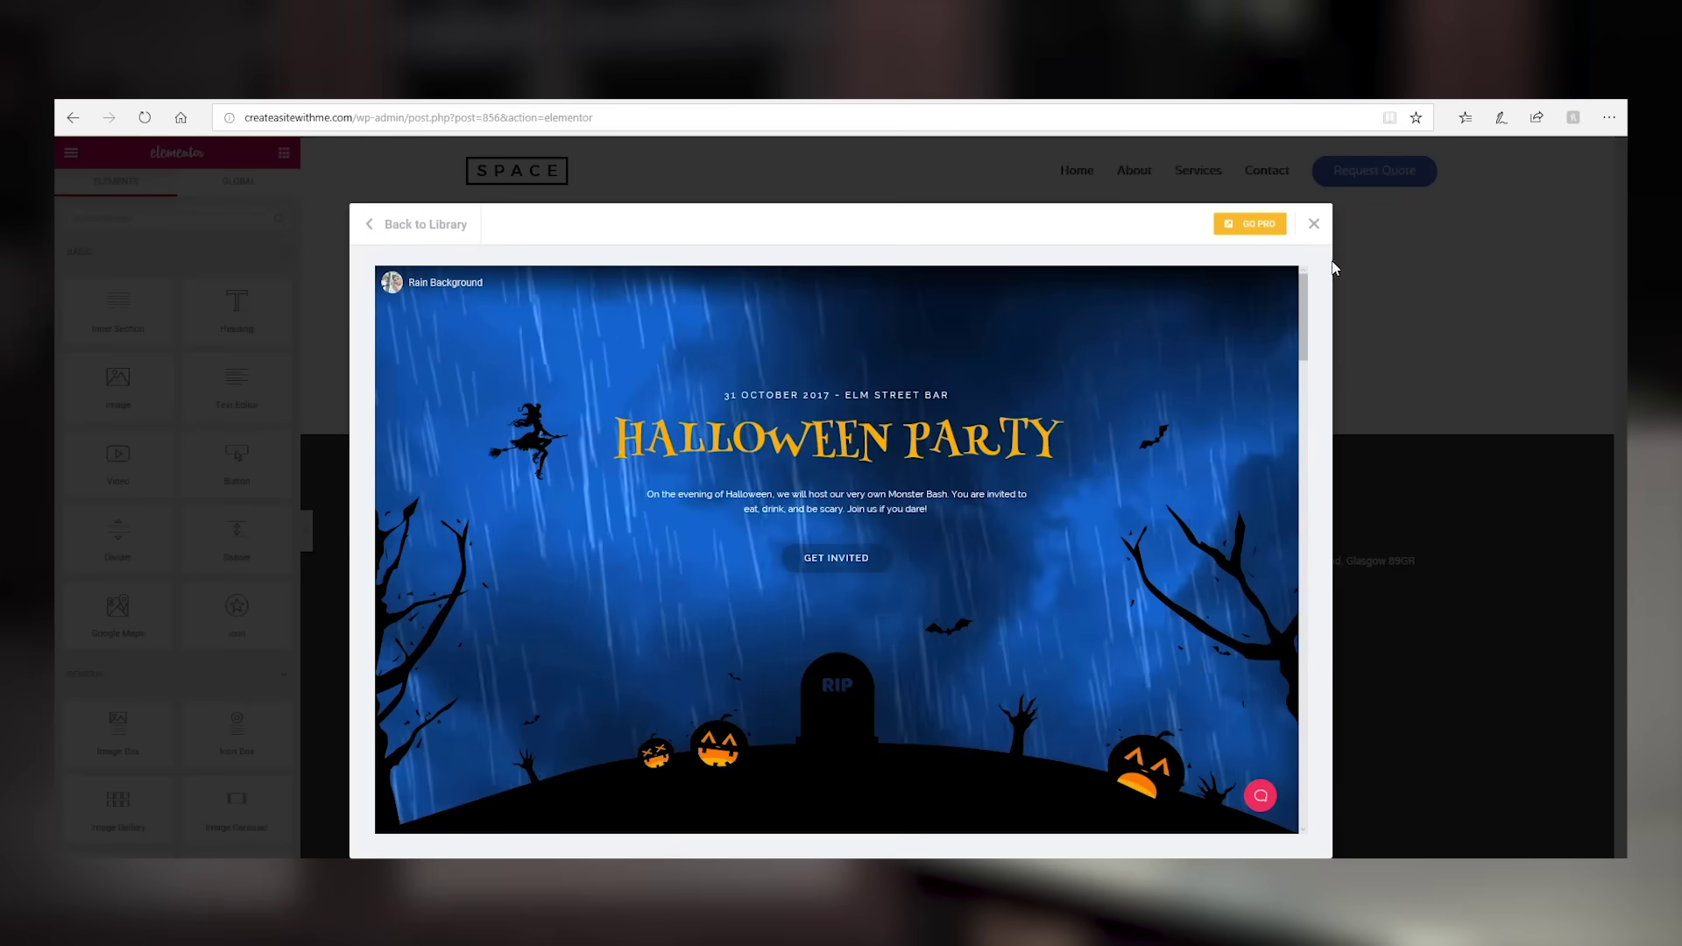
left_click(1312, 224)
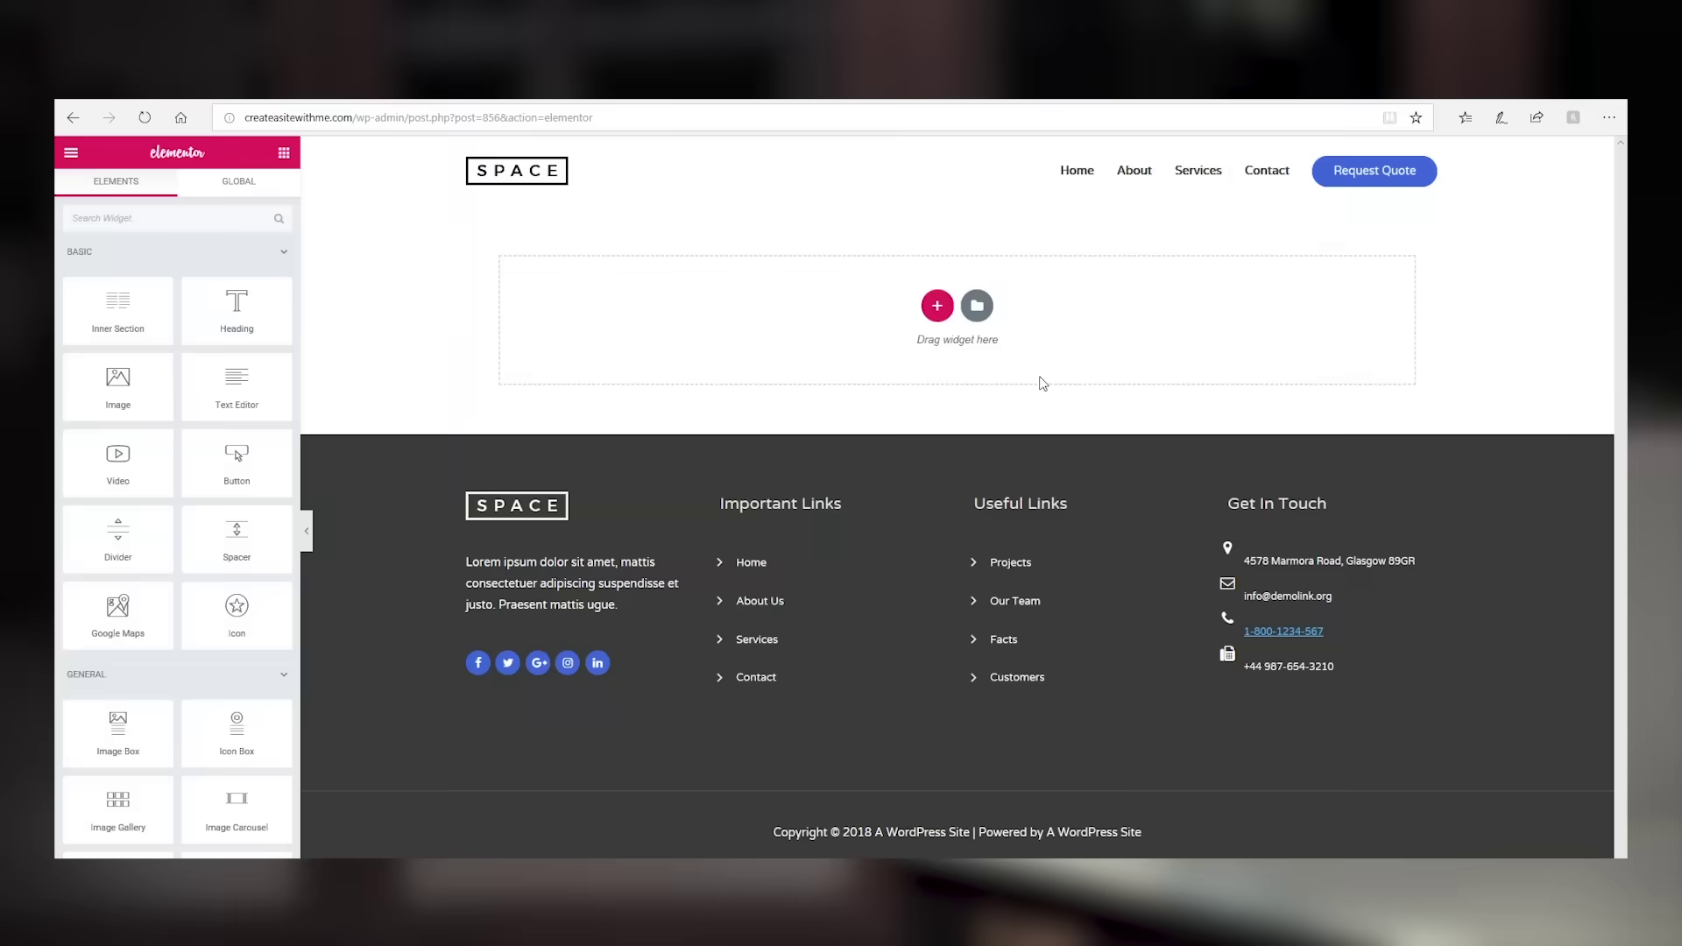
Preview the Homepage – Restaurant template and insert it into the page
left_click(977, 305)
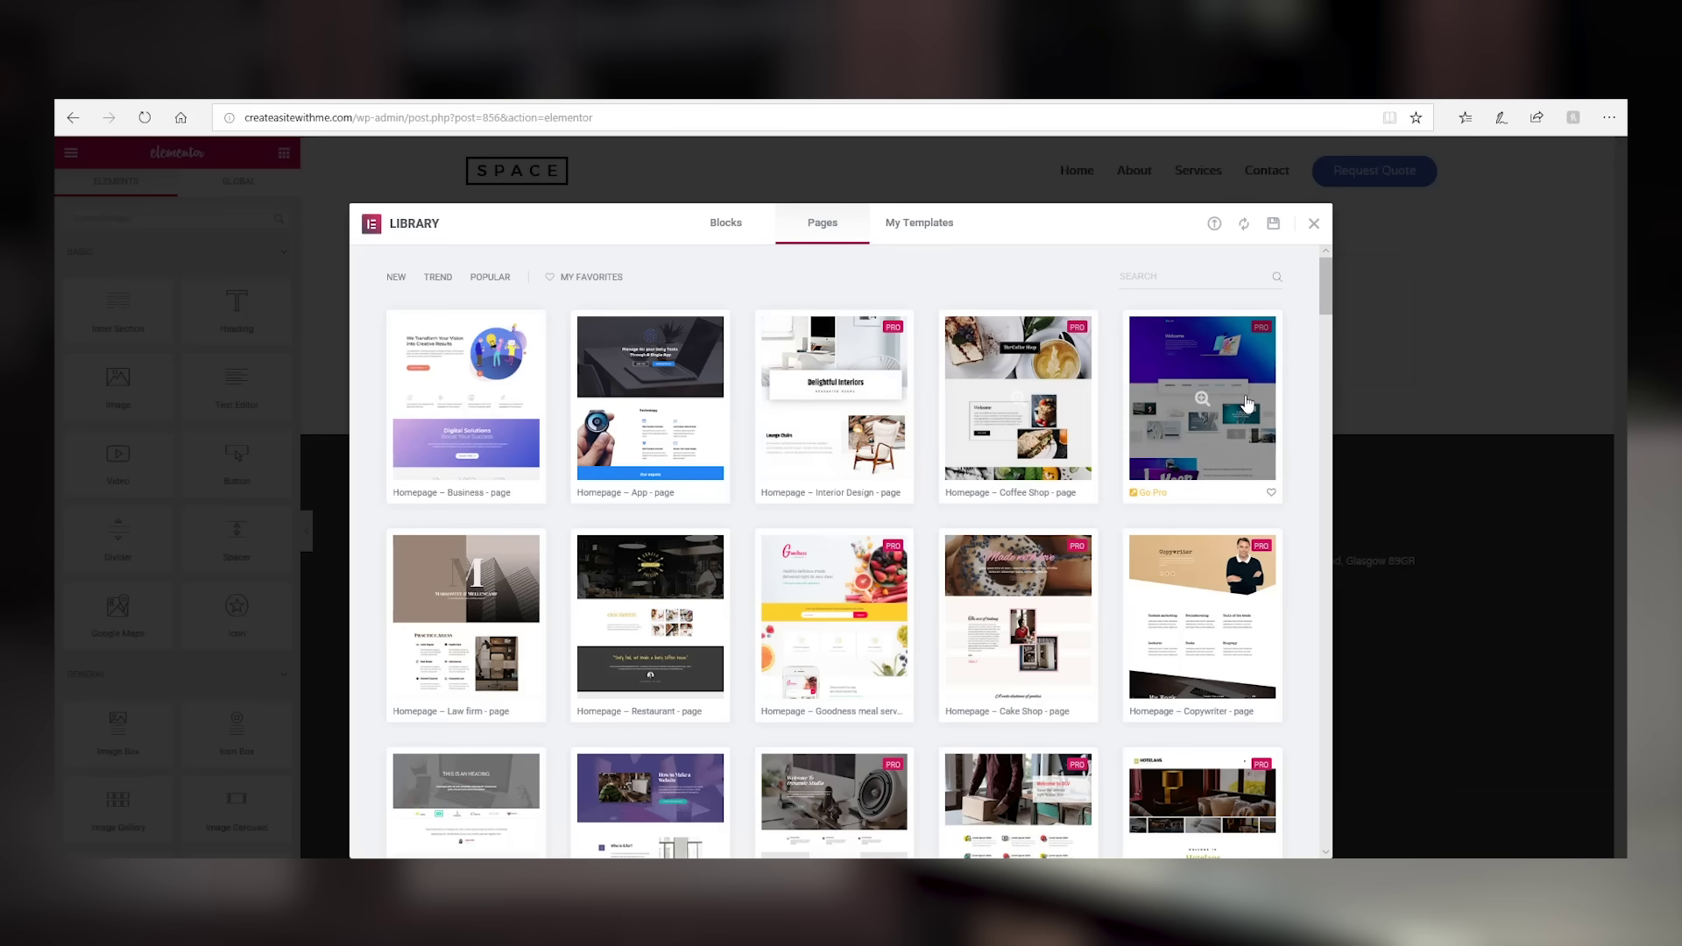
left_click(651, 620)
scroll(1311, 474, "down", 10)
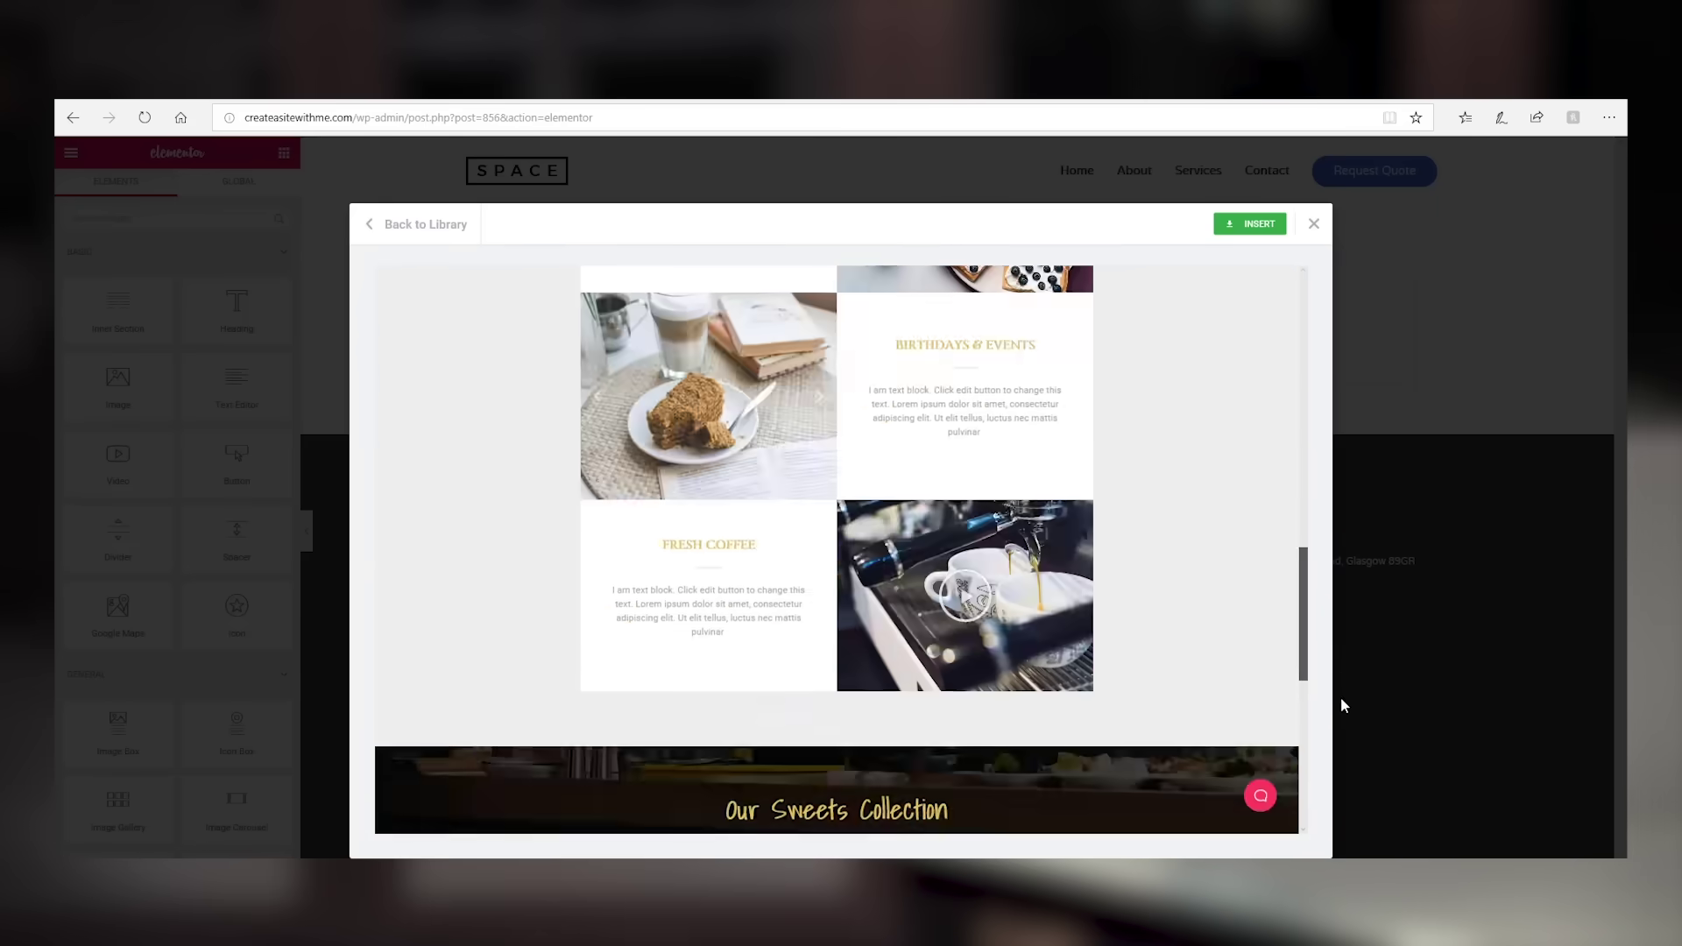
scroll(1342, 700, "up", 10)
left_click(1258, 229)
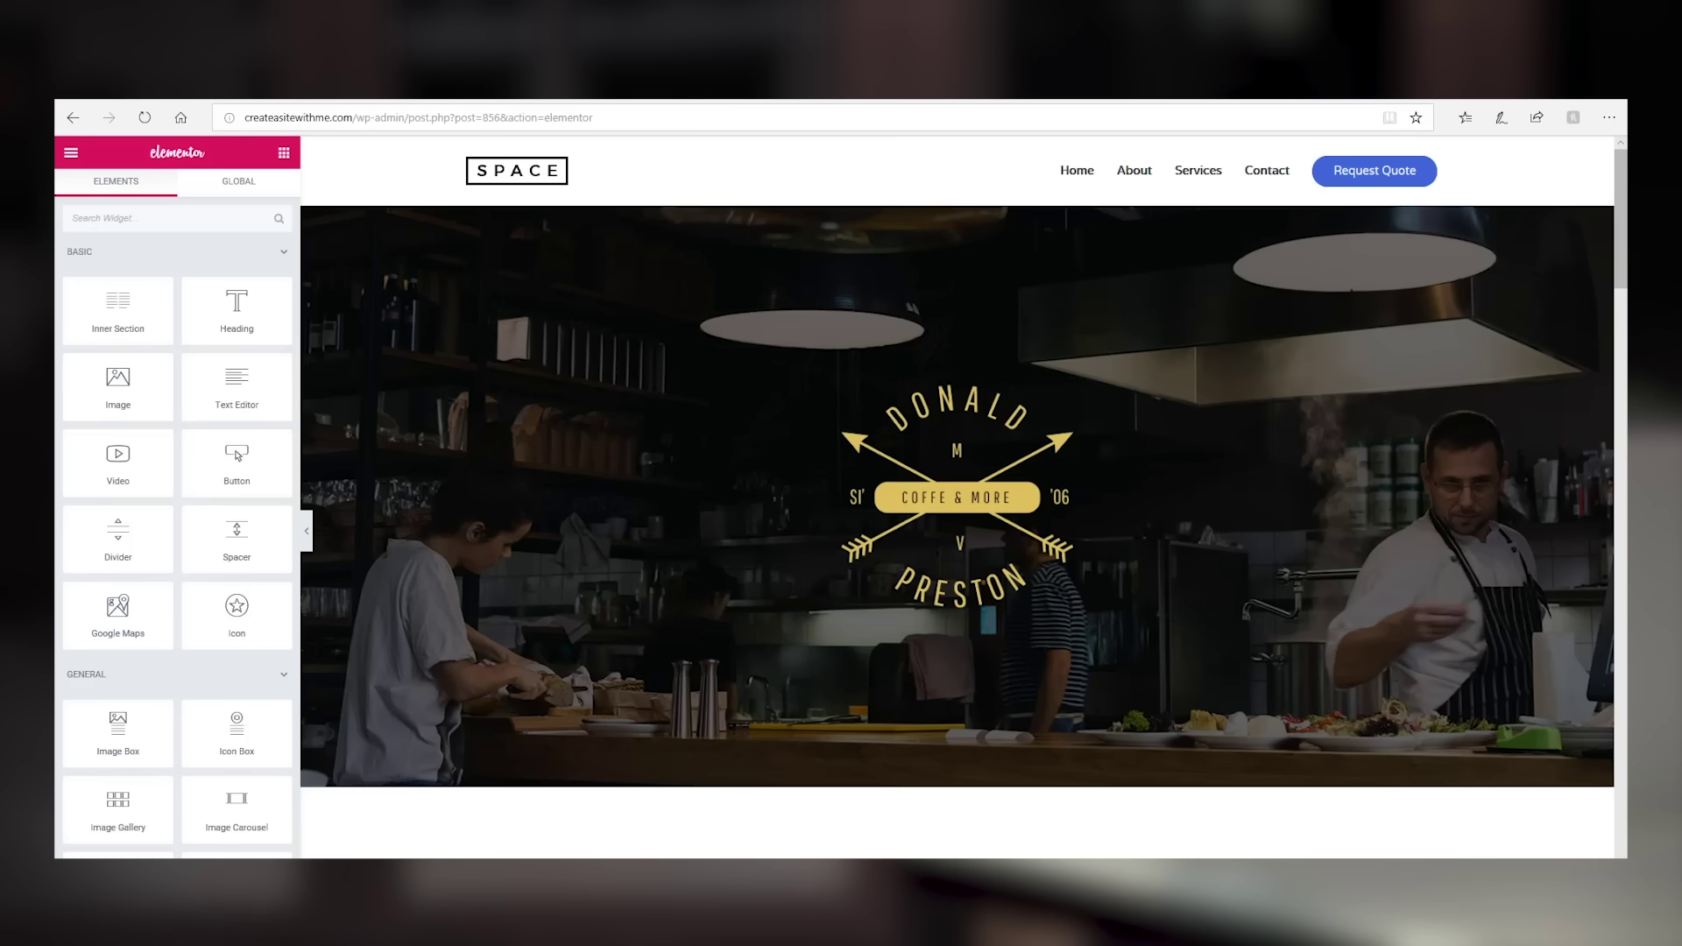
Type an S before the OUR SWEETS heading title so it reads 'SOur Sweets'
scroll(1081, 407, "down", 1)
left_click(1007, 400)
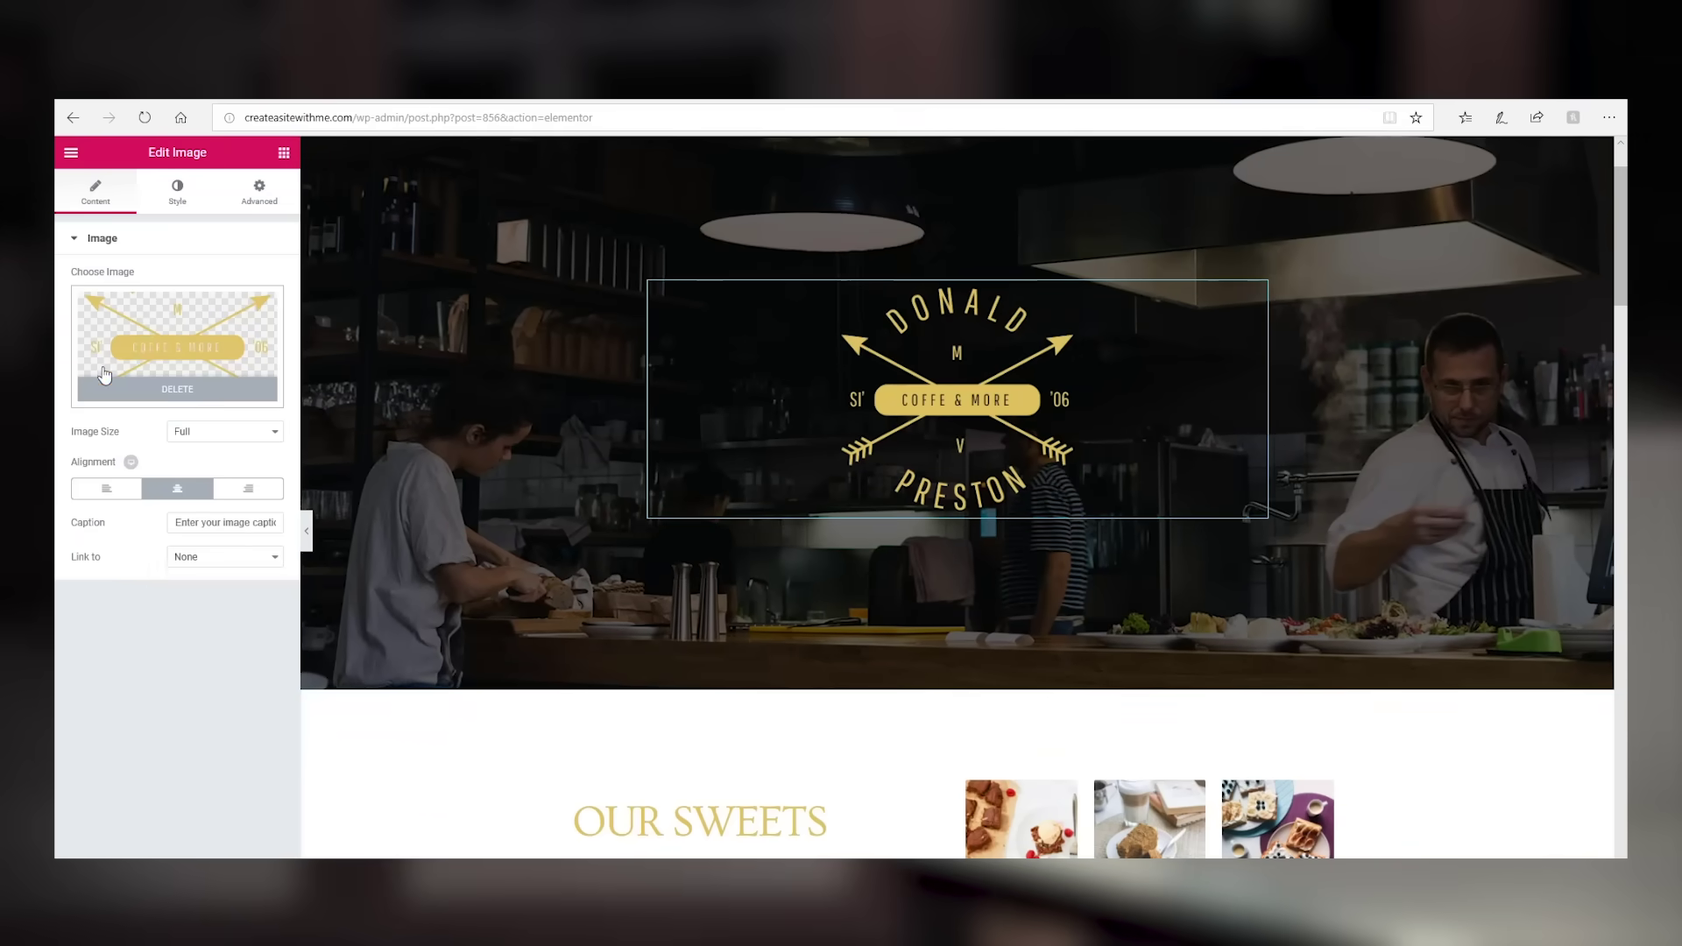
left_click(577, 825)
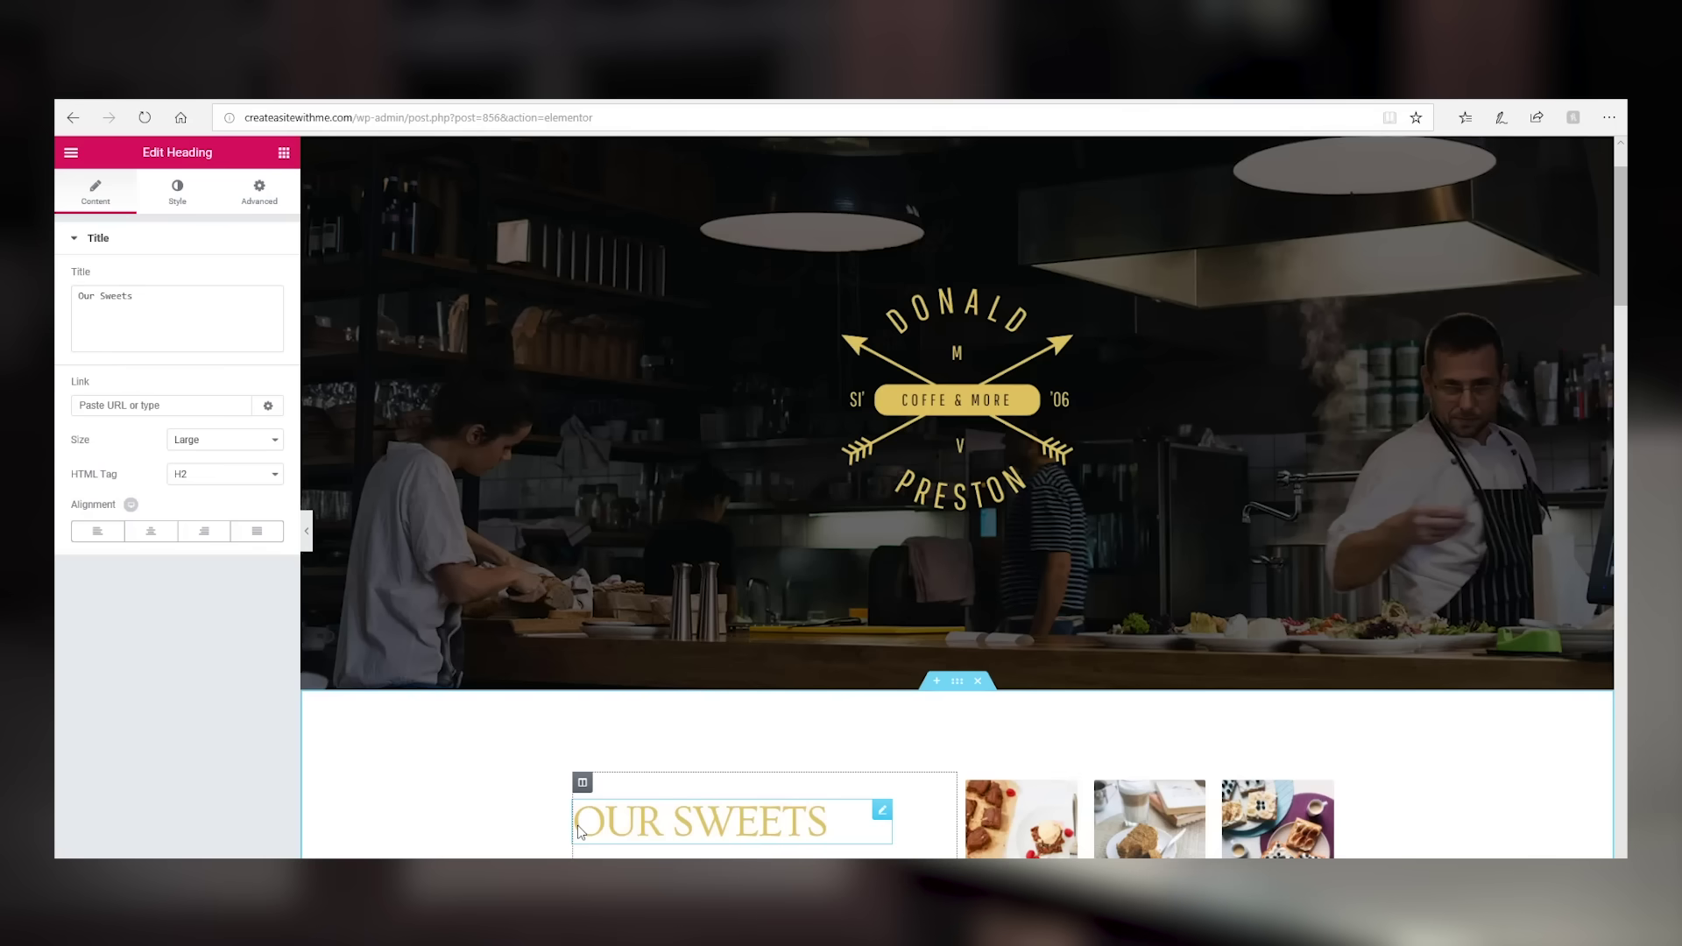
type("S")
scroll(1186, 612, "down", 5)
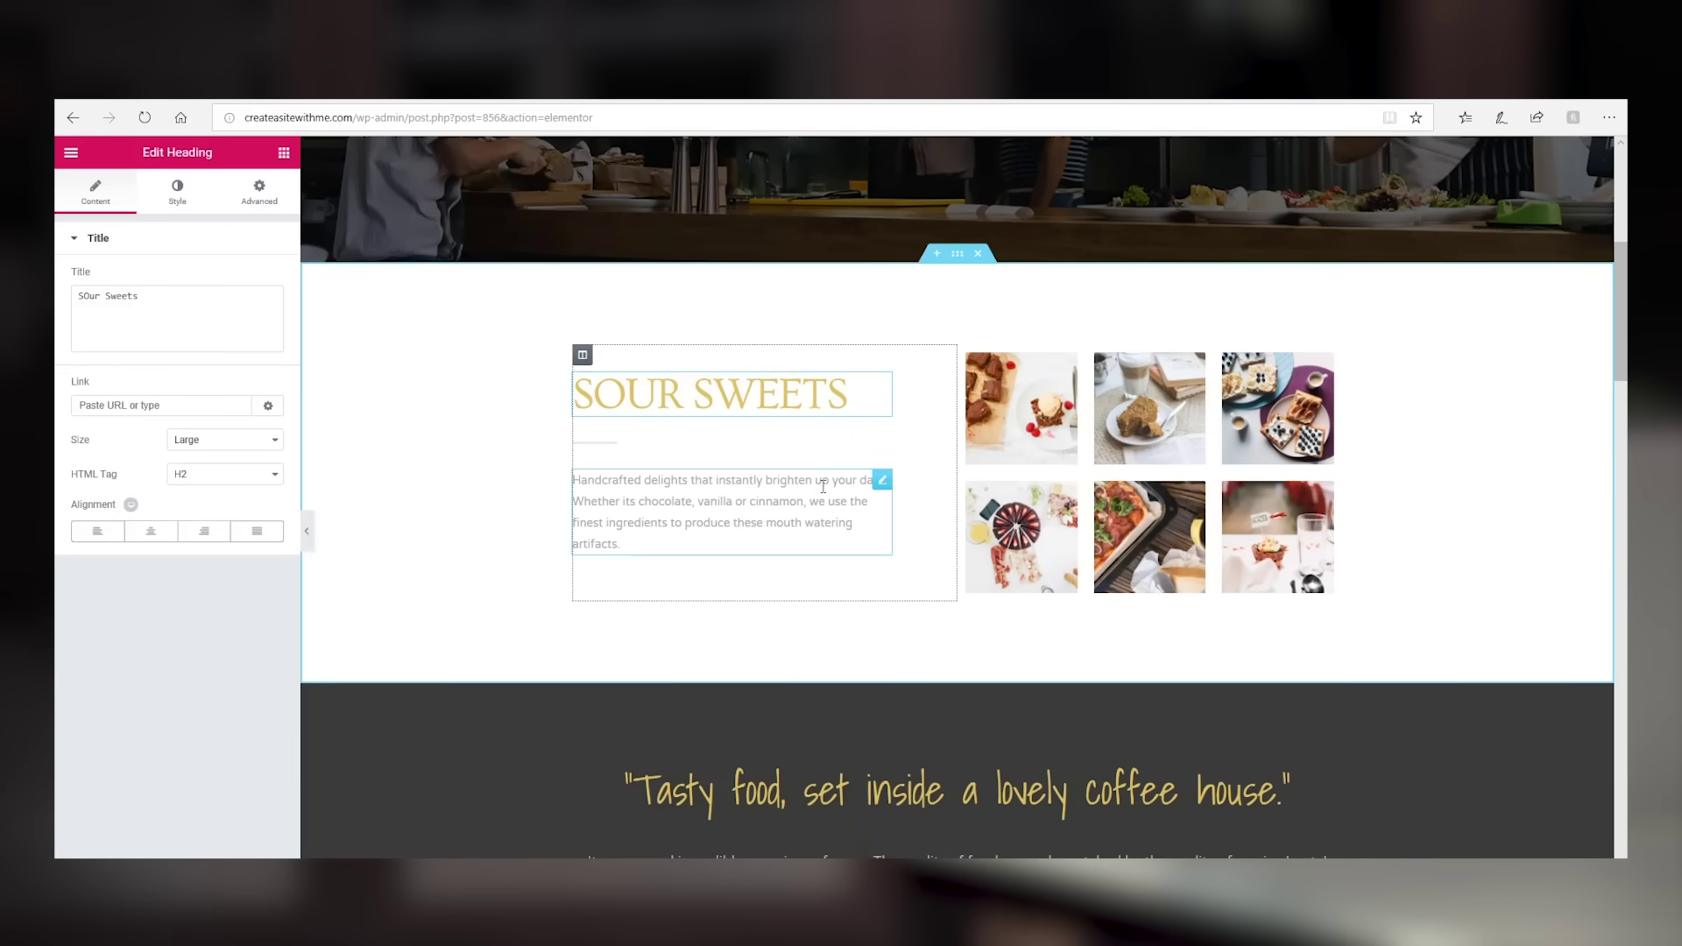
left_click_drag(1621, 313, 1620, 219)
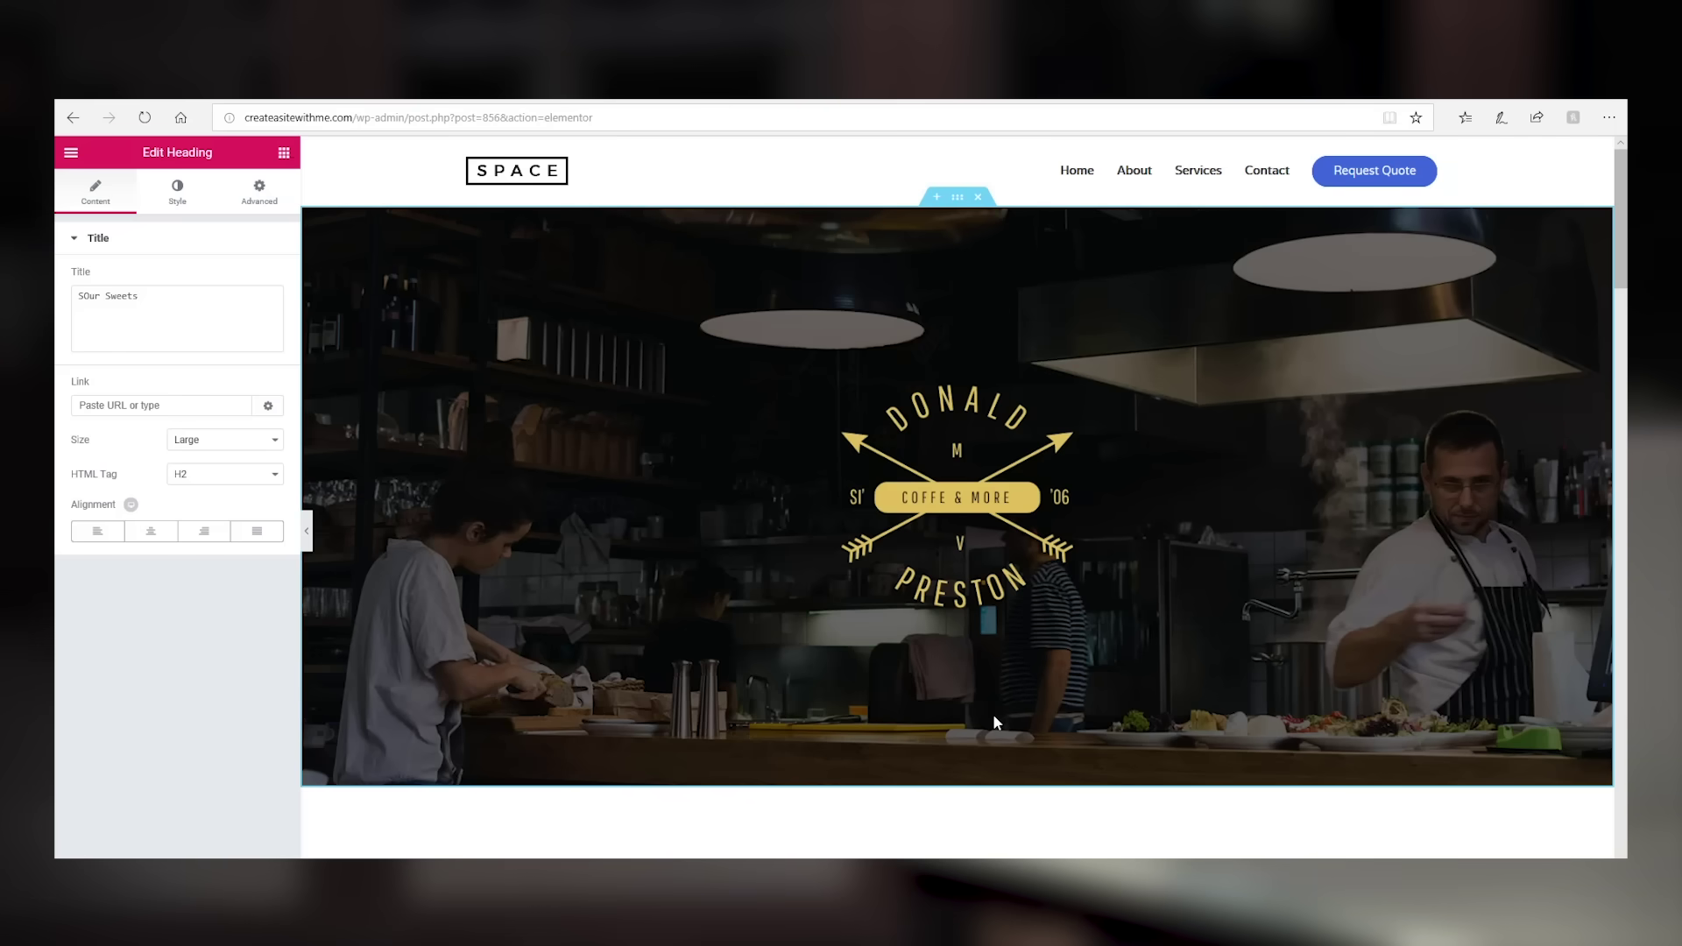